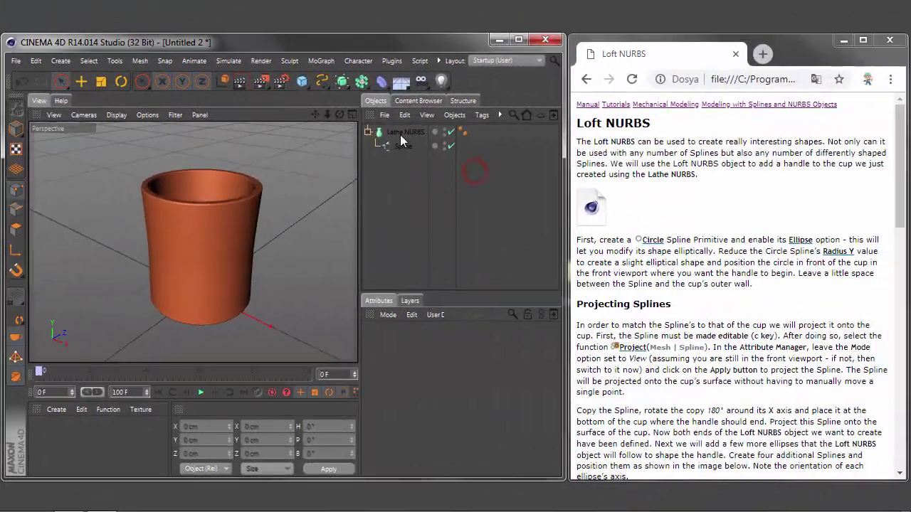
Step: Check the cup's Lathe NURBS object and profile spline, then bring up the open-scenes list
left_click(403, 134)
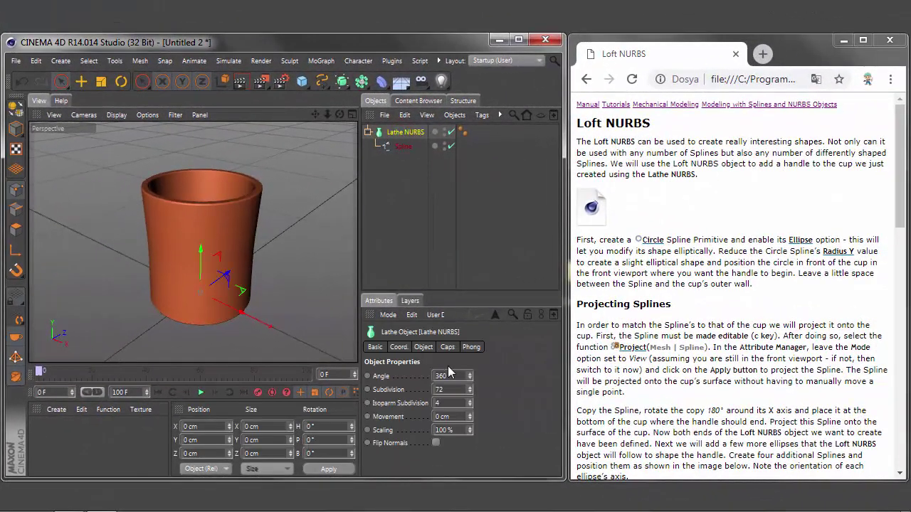
left_click(402, 147)
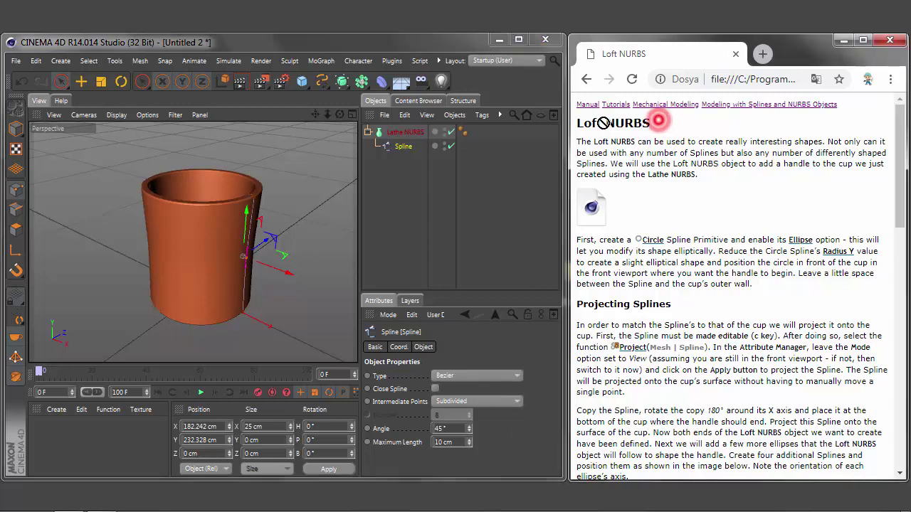
left_click_drag(578, 123, 653, 126)
left_click(659, 125)
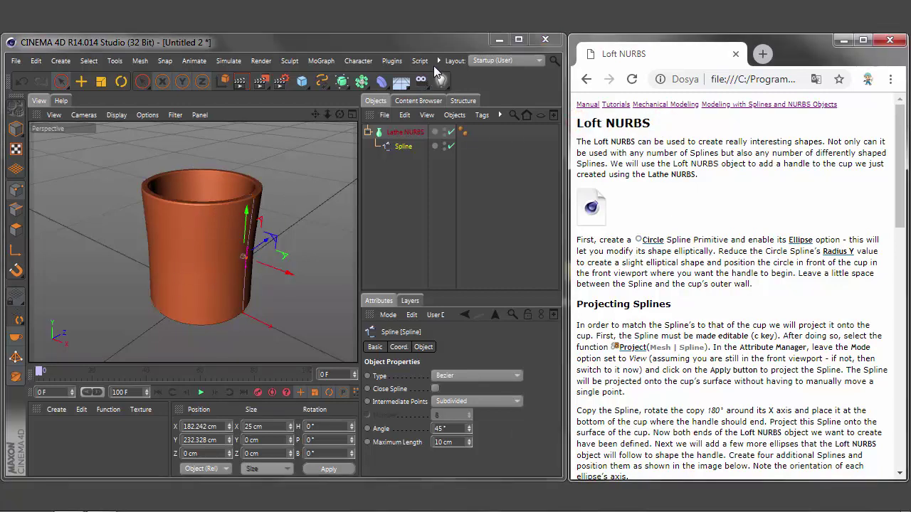
left_click(439, 61)
Step: Switch to the Untitled 3 scene, zoom out, and disable the Lathe NURBS cup body
left_click(505, 346)
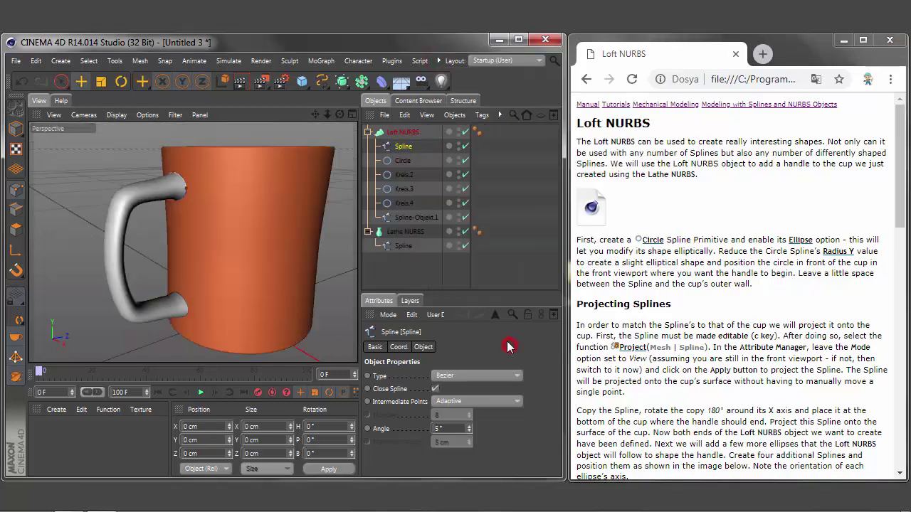
left_click_drag(327, 114, 306, 122)
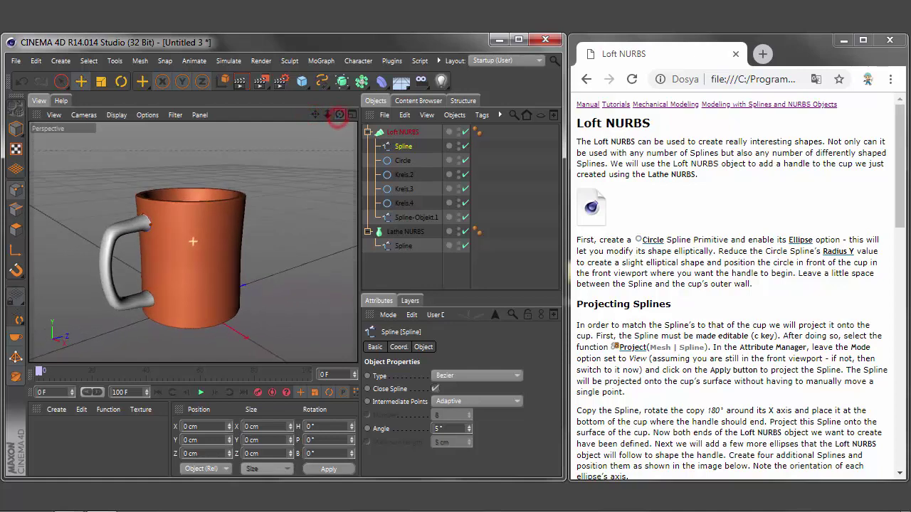
left_click(396, 264)
left_click(405, 231)
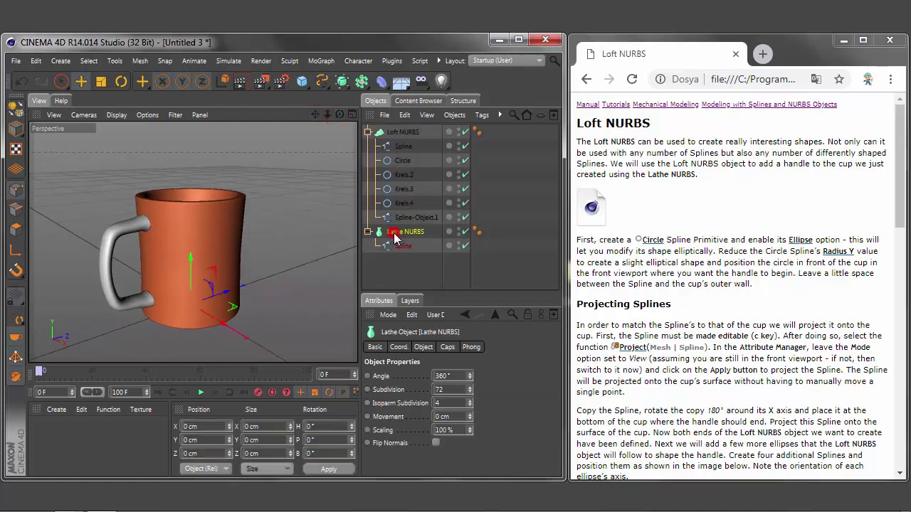
left_click(465, 232)
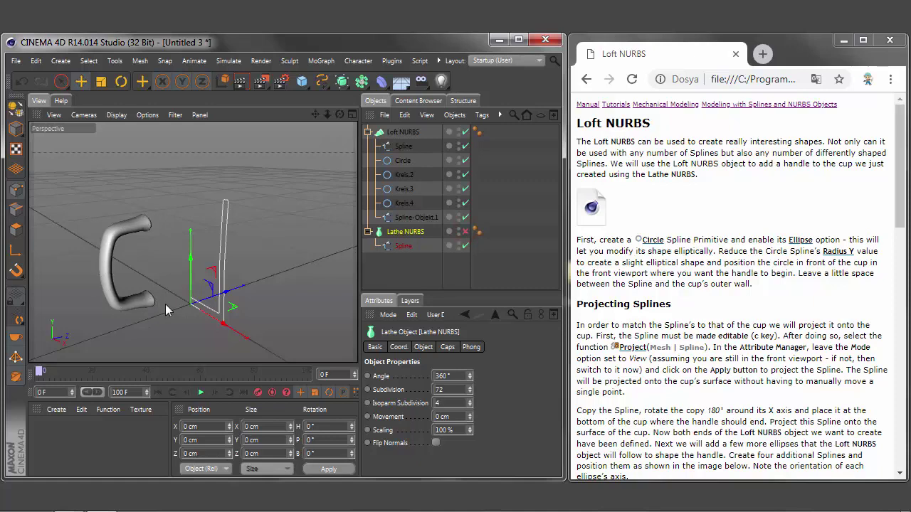
Step: Select the handle loft's first spline and zoom in around the handle's upper end
left_click(400, 246)
left_click(410, 132)
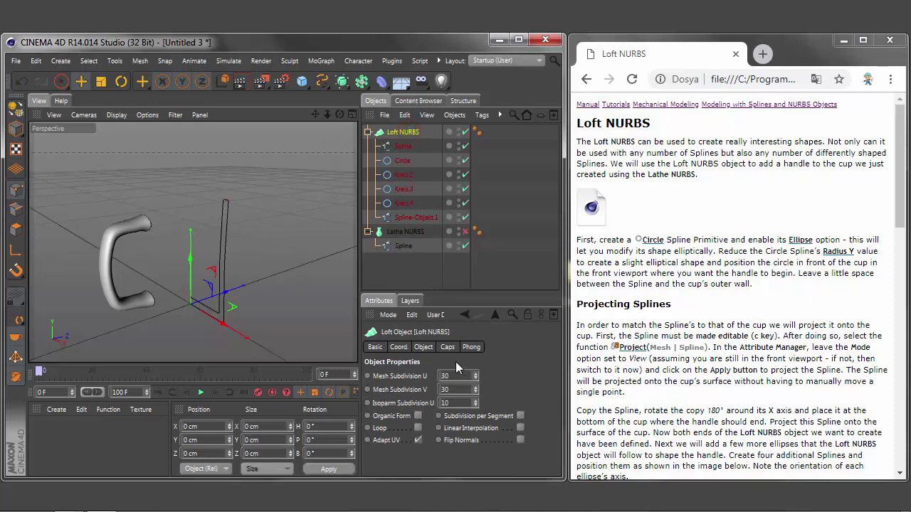
left_click(403, 146)
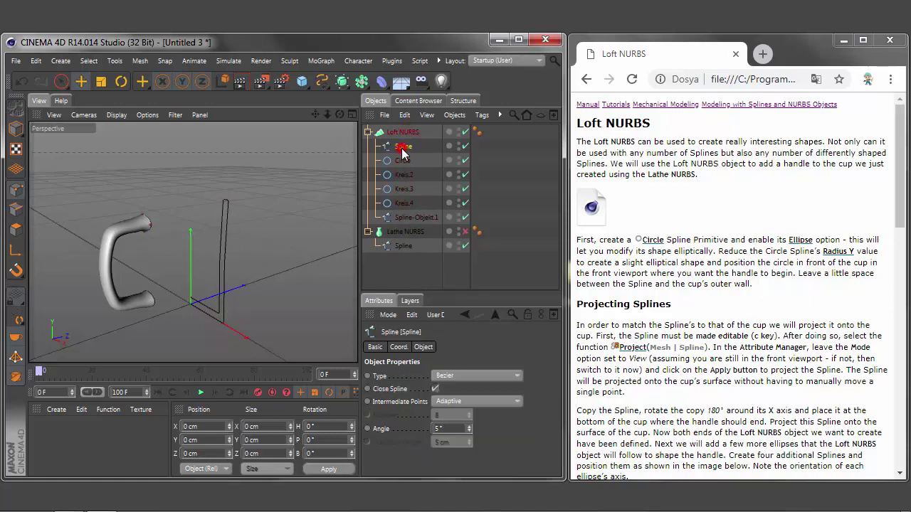
scroll(146, 227, "up", 5)
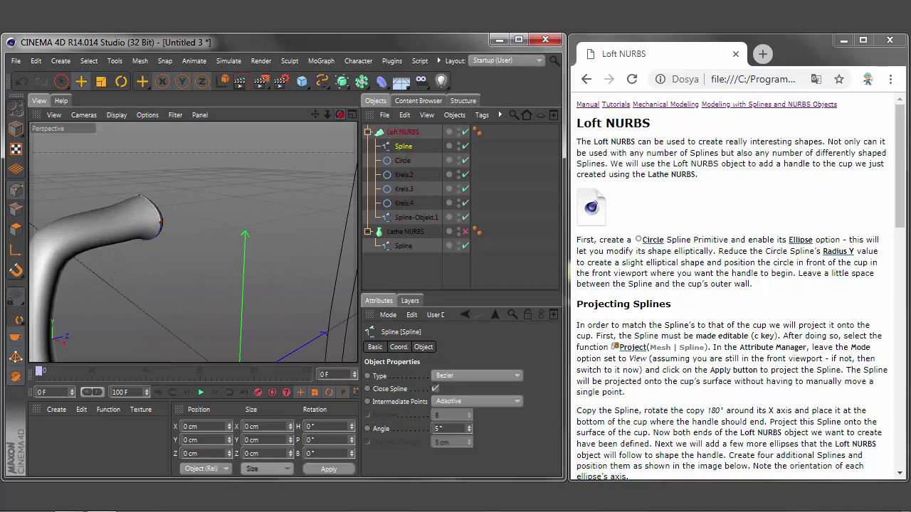
left_click_drag(215, 182, 181, 223, "alt")
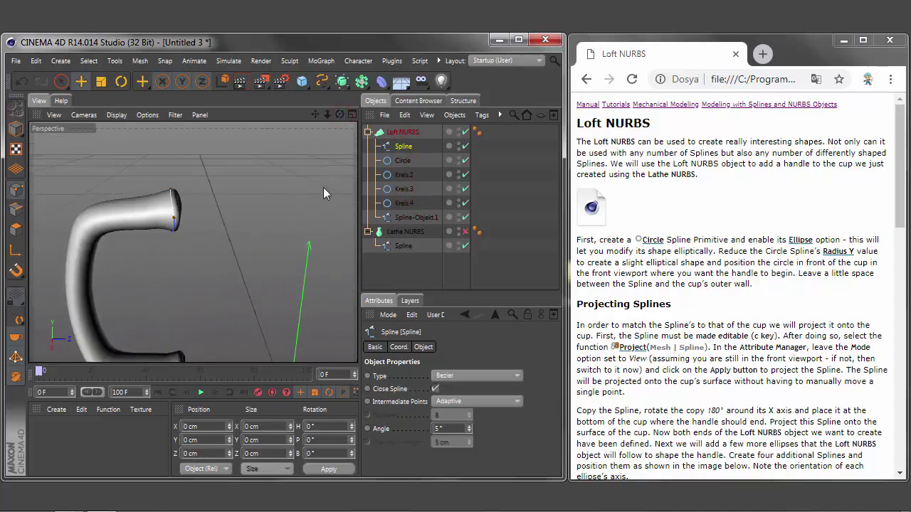
Step: In Move and Model mode, inspect the first spline's Z position, then select the handle's Circle
left_click(81, 81)
left_click(402, 146)
left_click(16, 129)
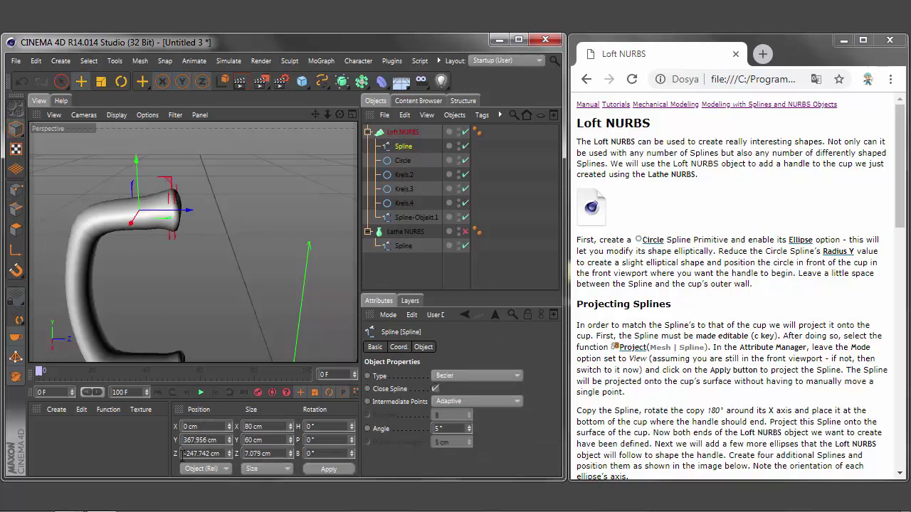
double_click(204, 454)
left_click(399, 162)
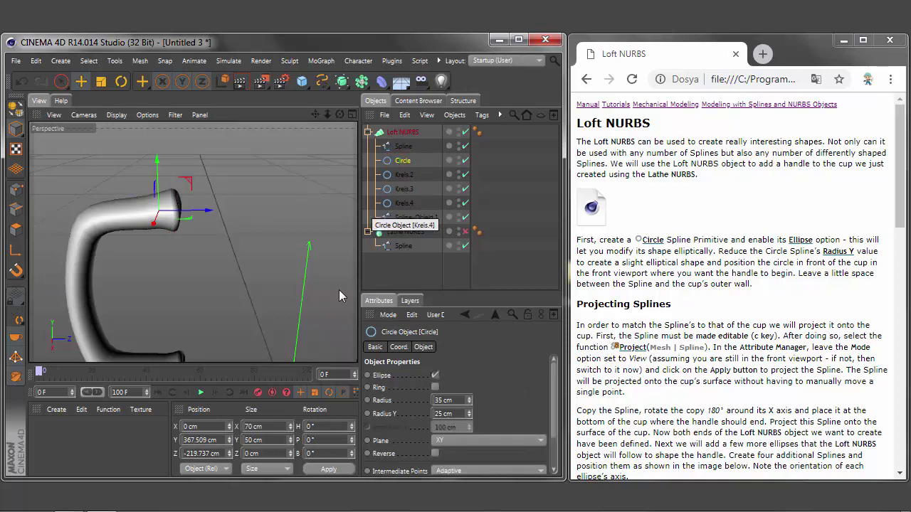
left_click(218, 453)
left_click(405, 175)
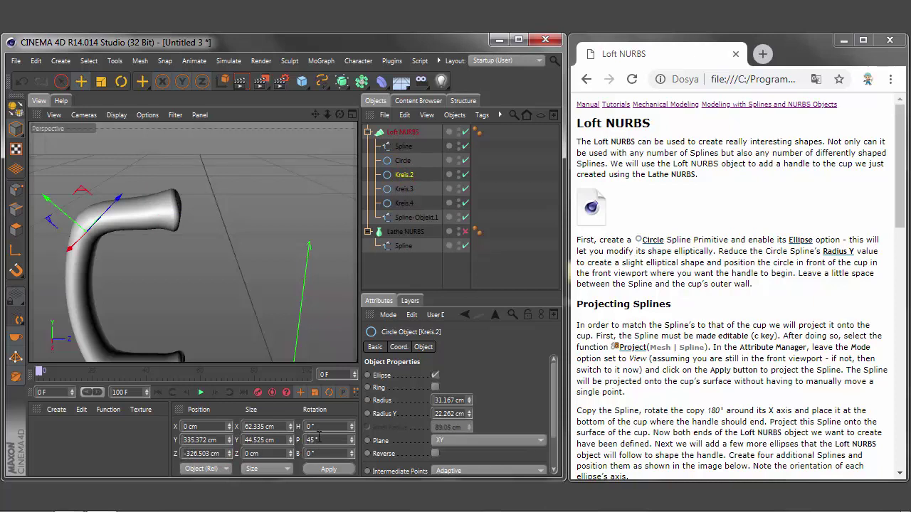
left_click(405, 189)
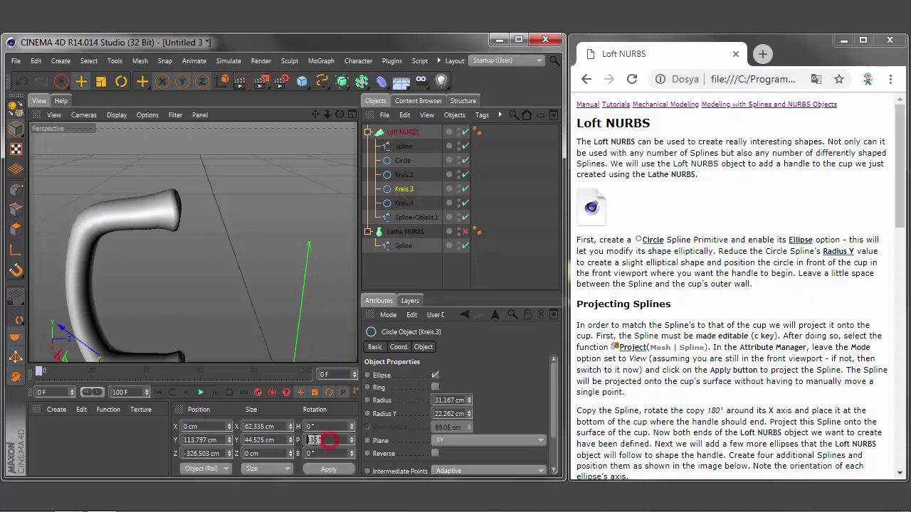
left_click(331, 440)
left_click(404, 203)
left_click(328, 441)
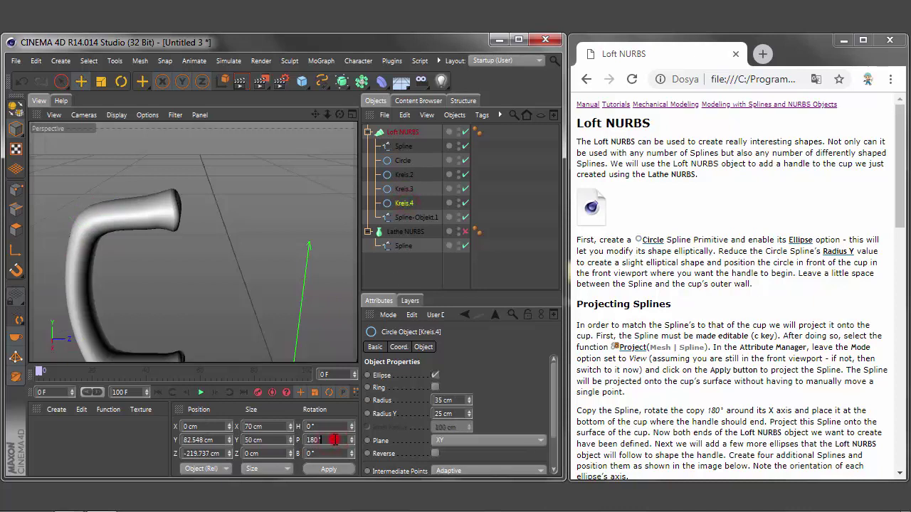
left_click(329, 440)
left_click(466, 132)
left_click_drag(326, 115, 193, 242)
left_click(401, 218)
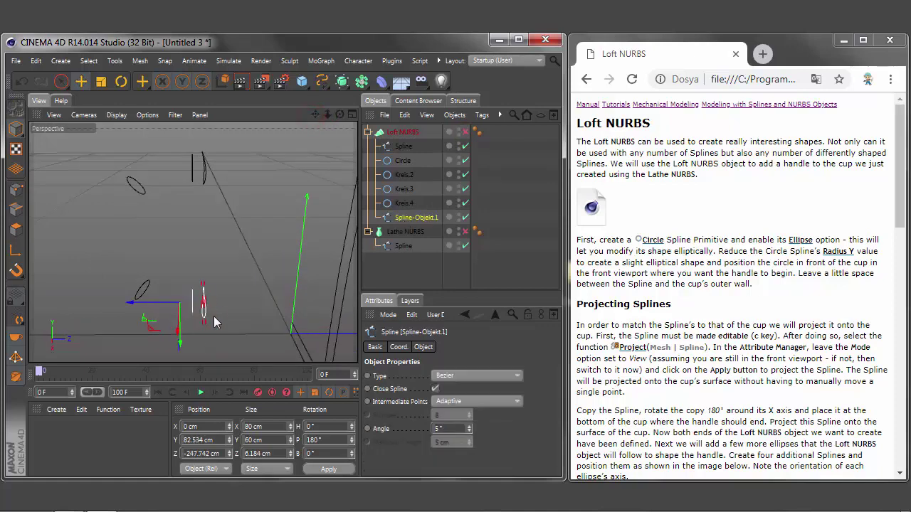
mouse_move(339, 115)
left_mouse_down()
mouse_move(193, 242)
mouse_move(211, 175)
left_mouse_up()
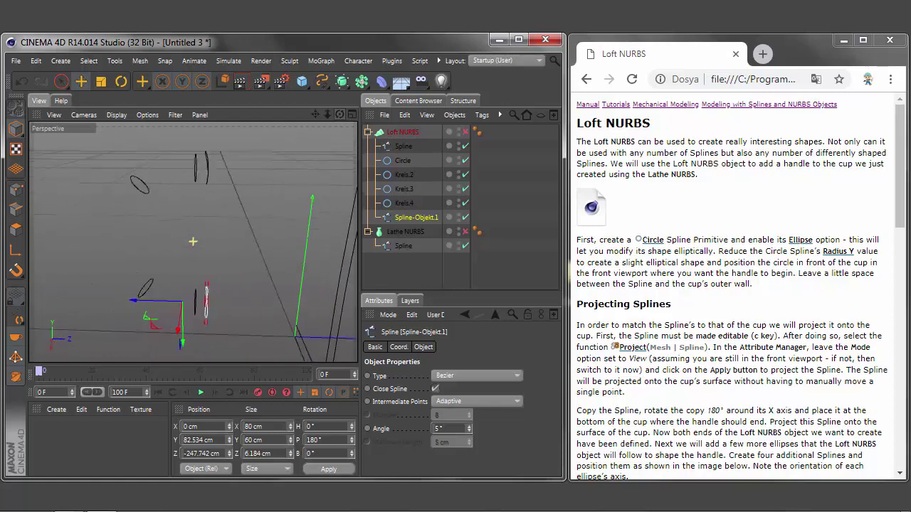
left_click(212, 175)
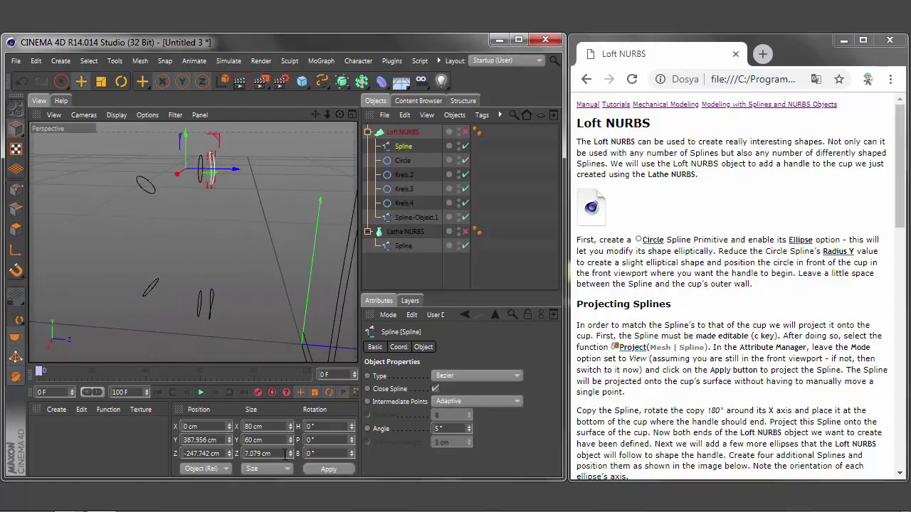
left_click(210, 304)
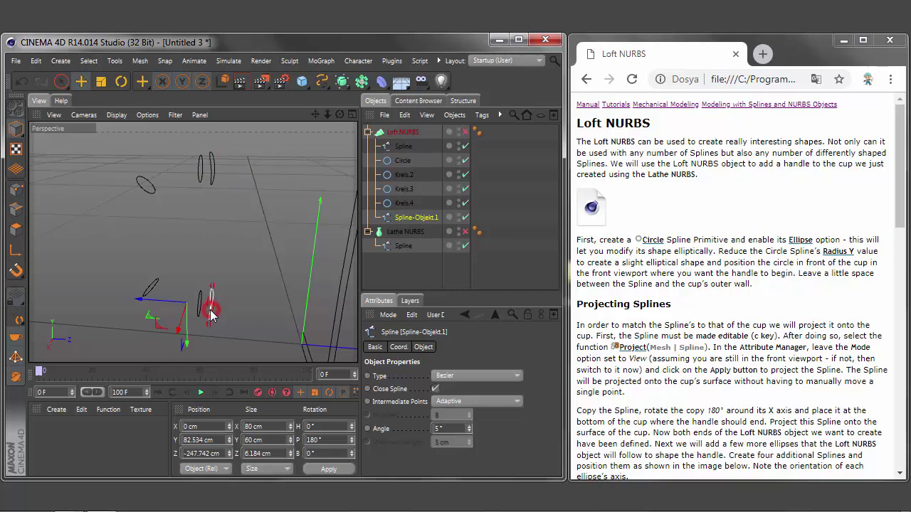
left_click(331, 439)
Step: Re-enable the handle loft and Lathe NURBS cup, zoom out, then switch to Untitled 2
left_click(466, 131)
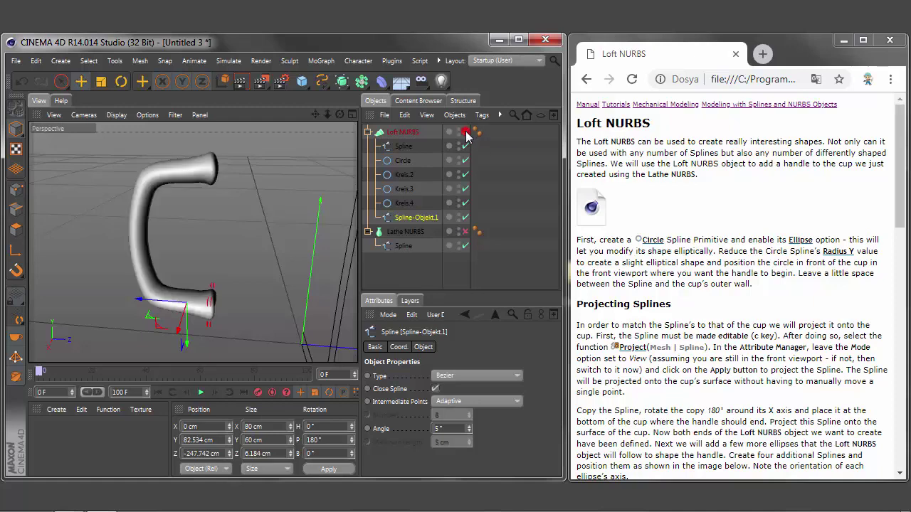
left_click(465, 231)
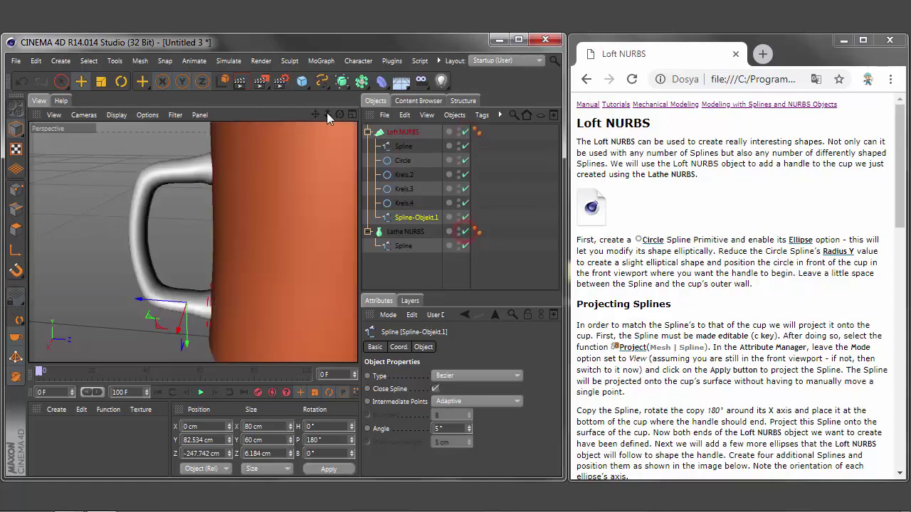
left_click_drag(328, 115, 313, 121)
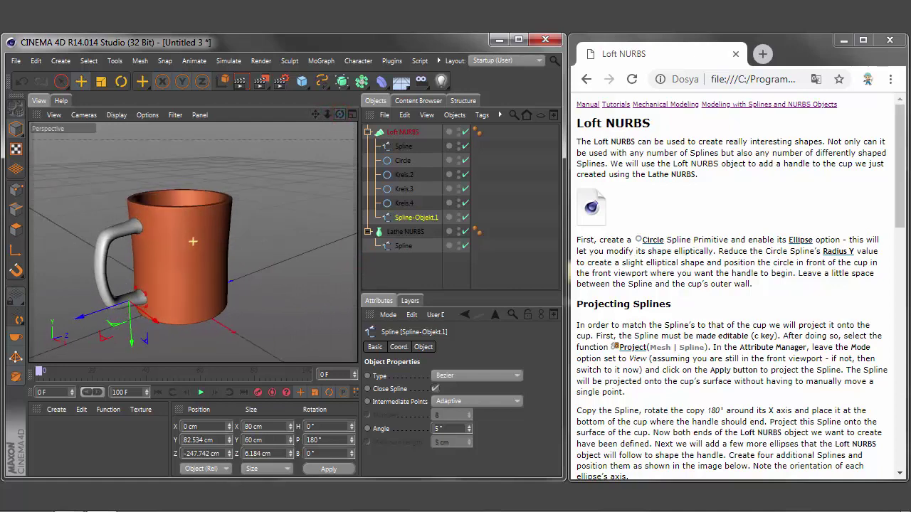
left_click(438, 61)
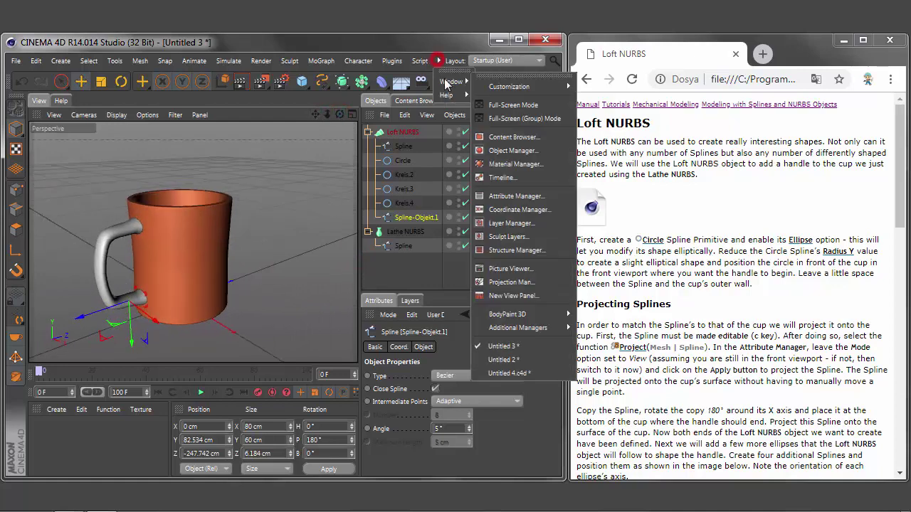
left_click(503, 359)
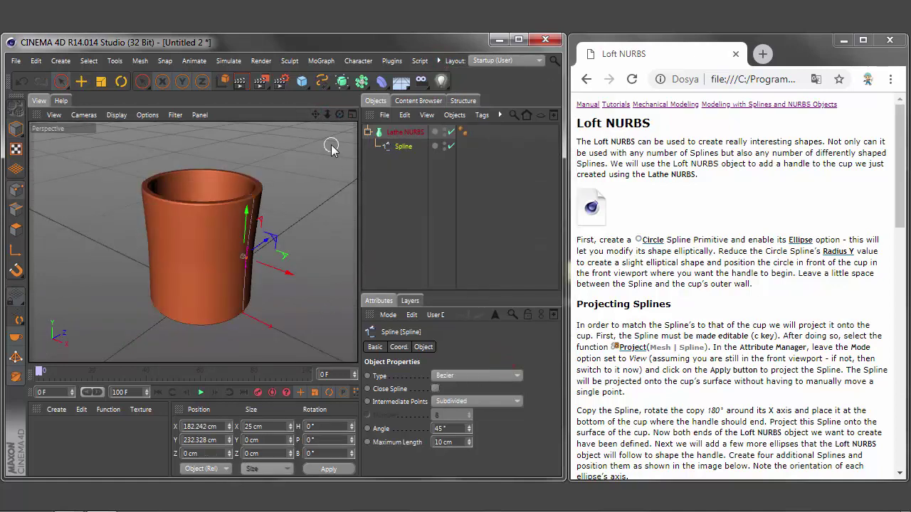
left_click(817, 80)
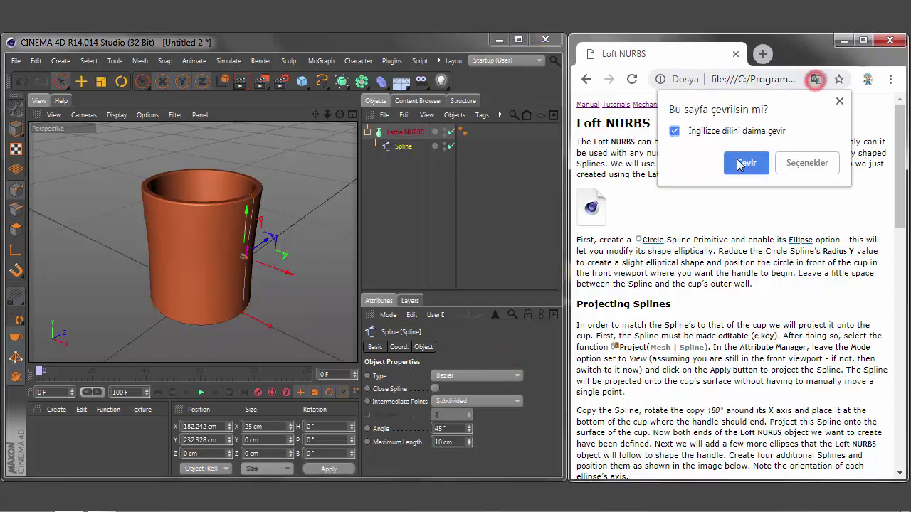
left_click(740, 162)
left_click(746, 163)
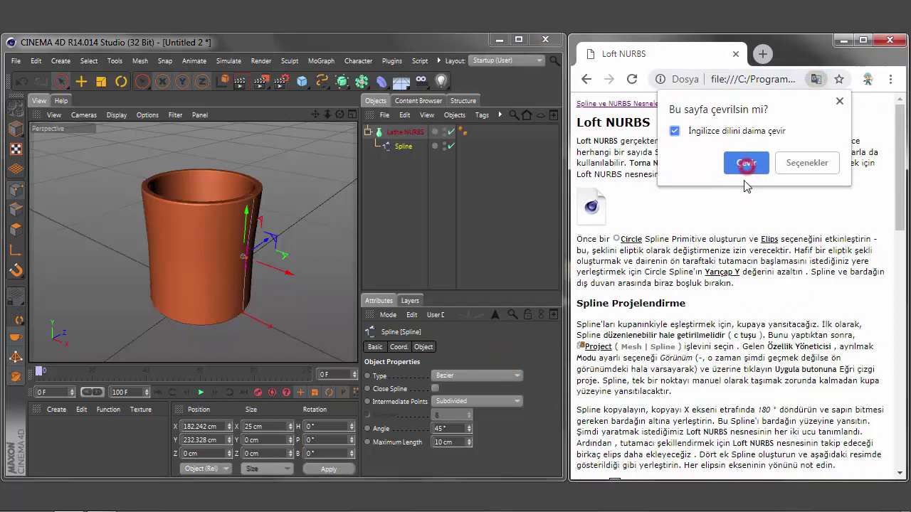
left_click(656, 126)
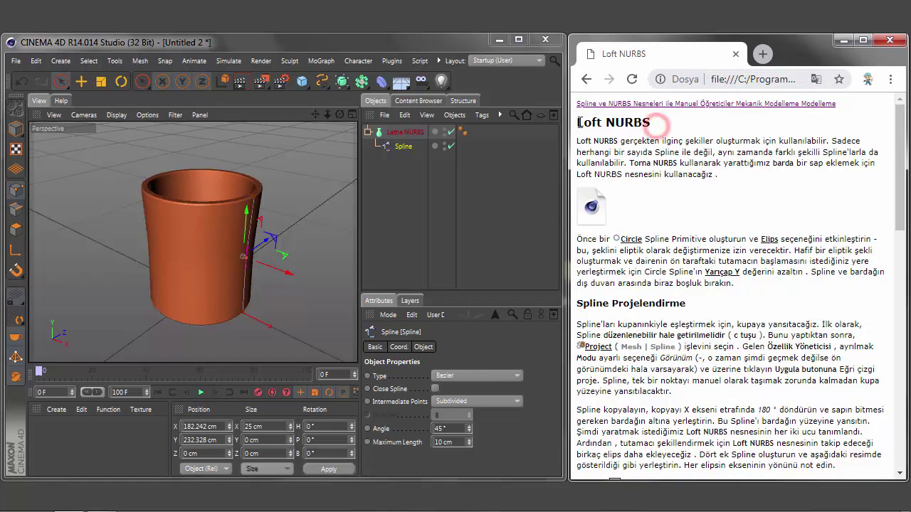
left_click_drag(577, 122, 654, 125)
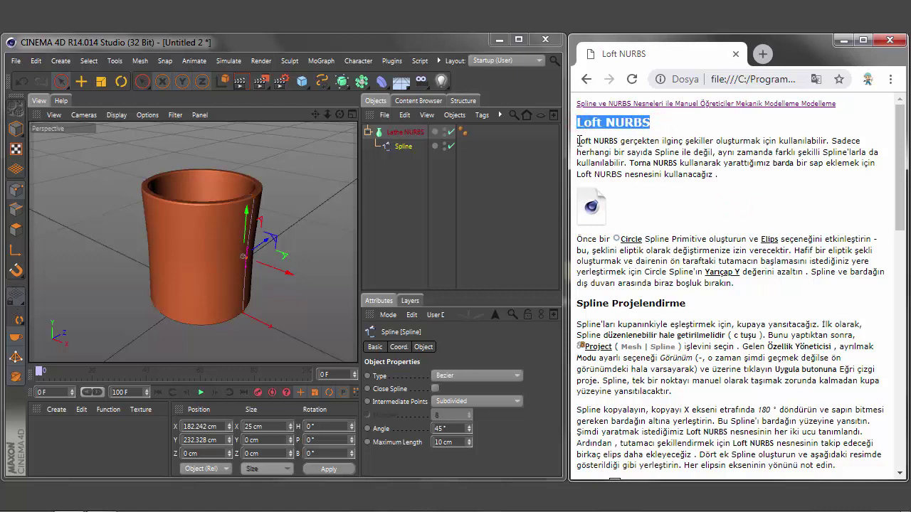
left_click_drag(577, 141, 617, 141)
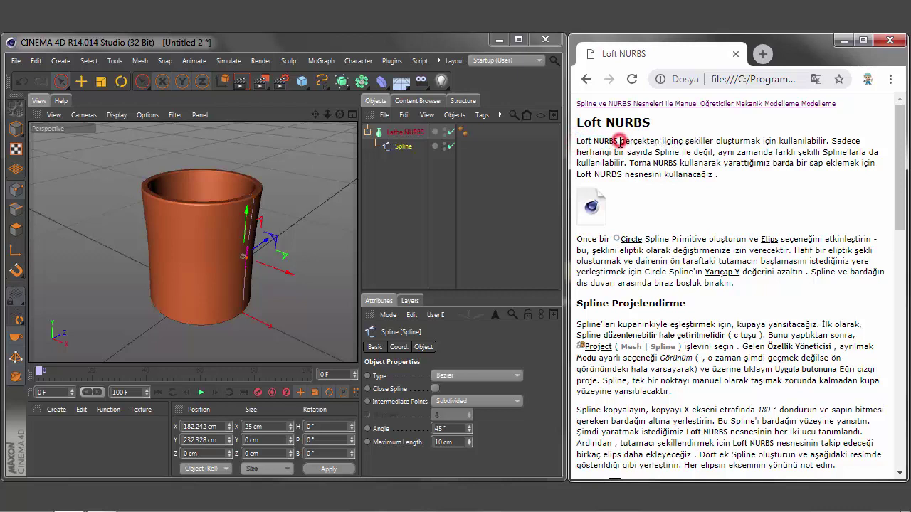
left_click_drag(619, 141, 577, 142)
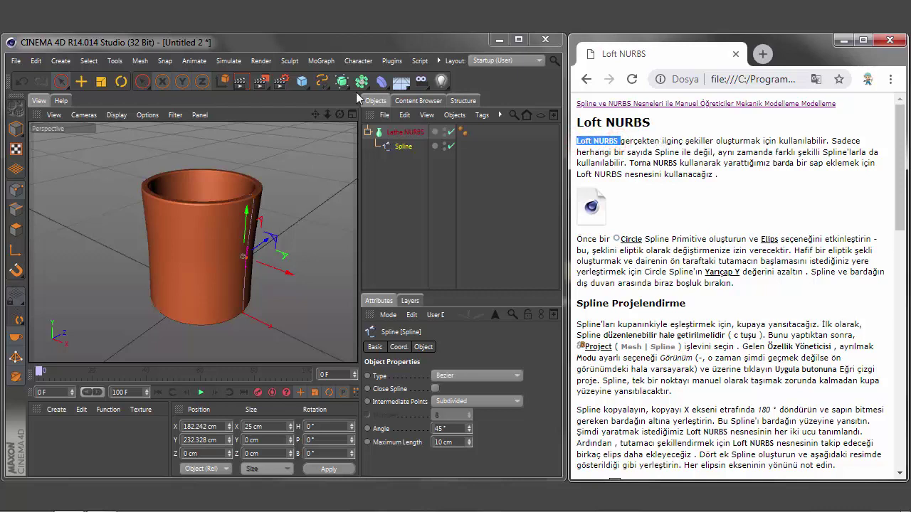
left_click_drag(342, 81, 478, 130)
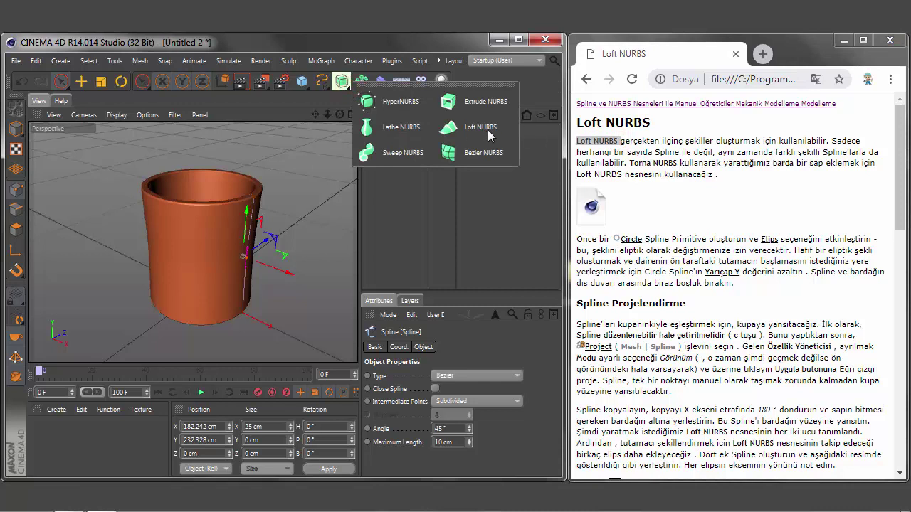
mouse_move(619, 141)
left_mouse_down()
mouse_move(826, 142)
mouse_move(886, 162)
mouse_move(634, 163)
left_mouse_up()
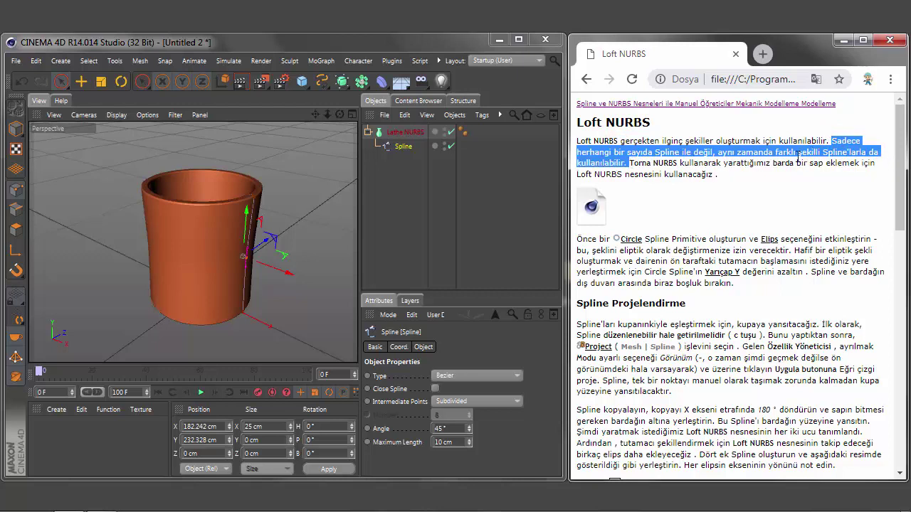
left_click_drag(630, 163, 681, 163)
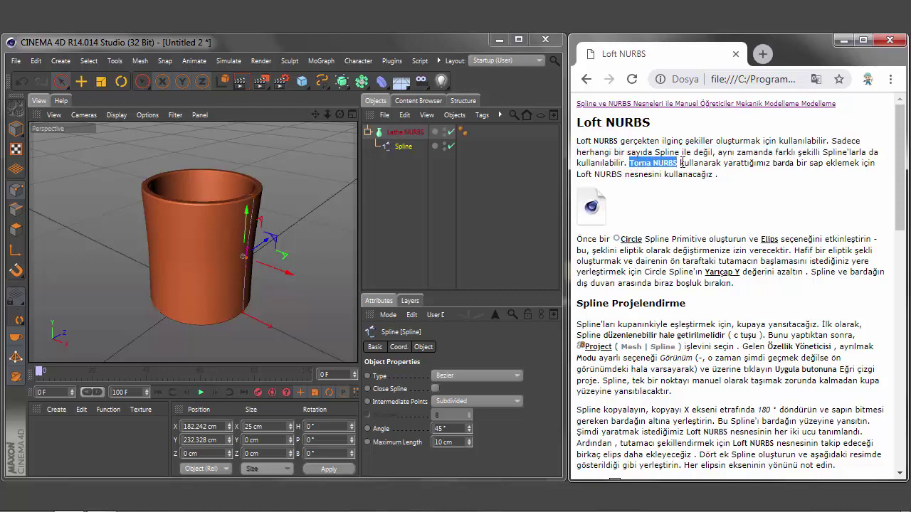
left_click_drag(681, 163, 877, 174)
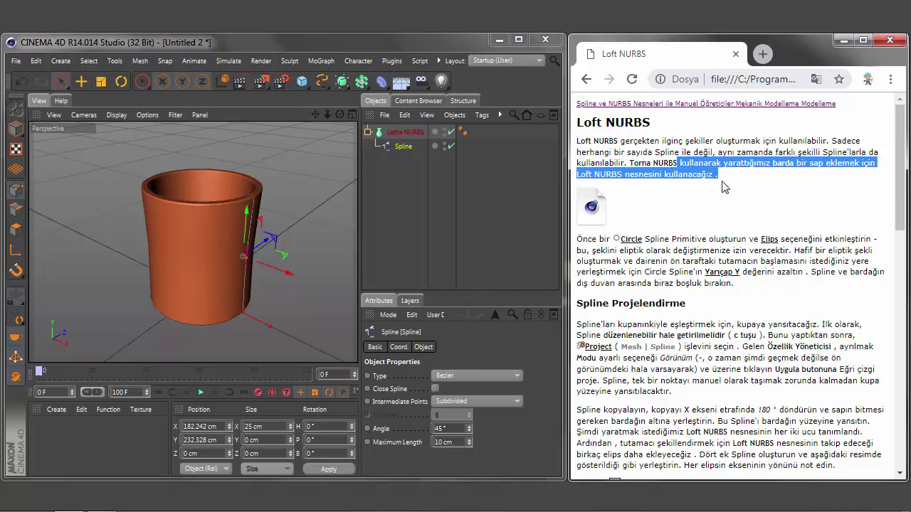
double_click(783, 163)
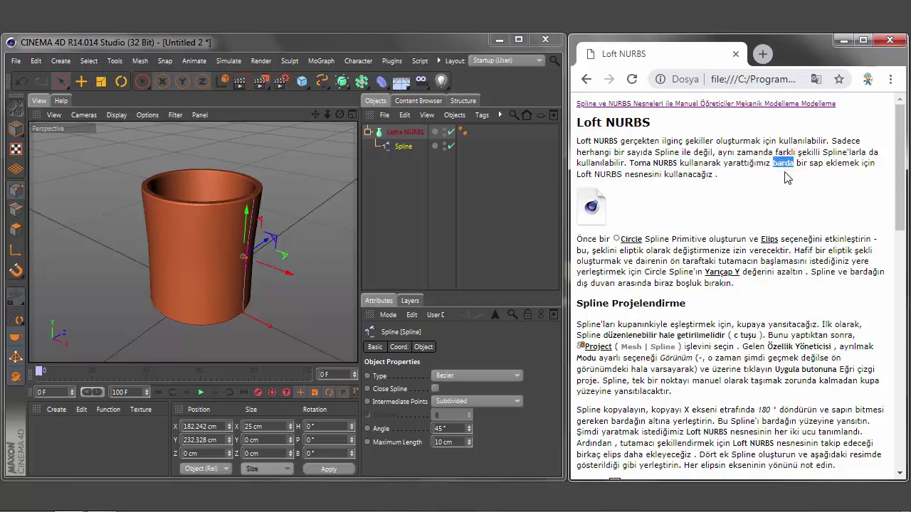
left_click(738, 196)
left_click_drag(797, 164, 807, 176)
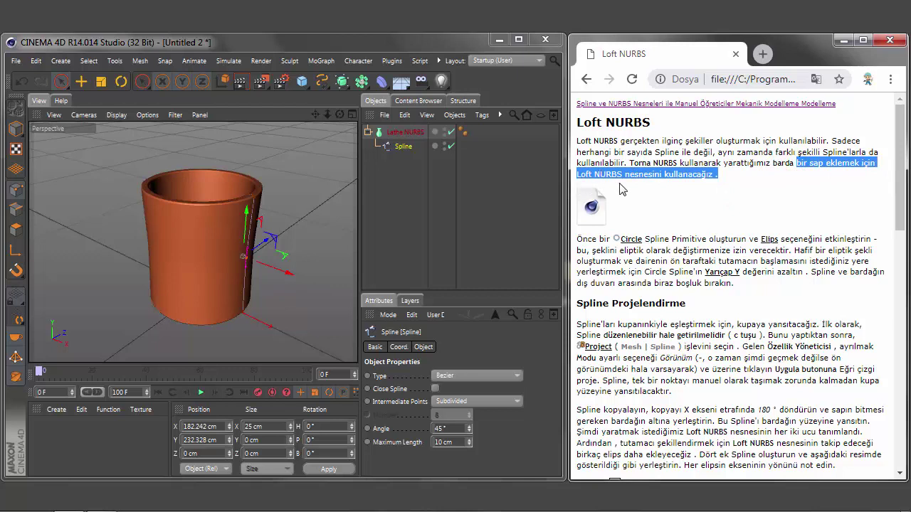
left_click(578, 240)
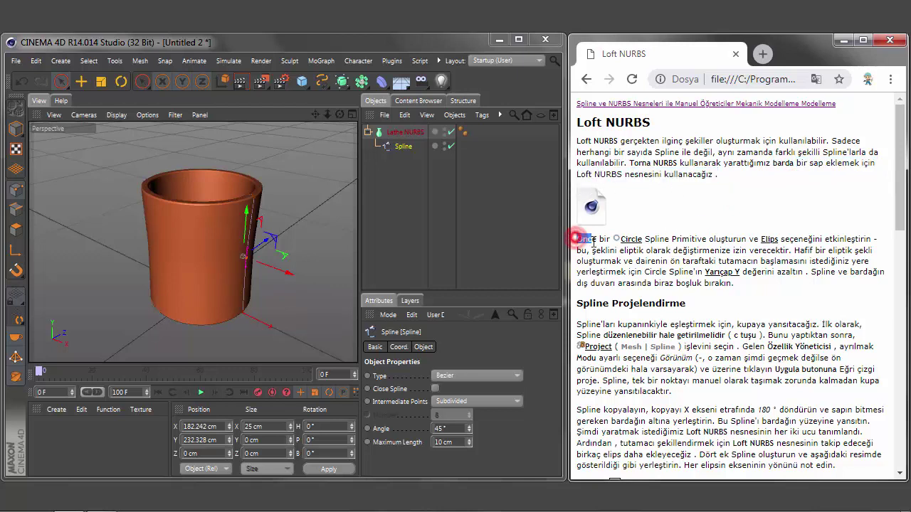
left_click_drag(577, 240, 645, 240)
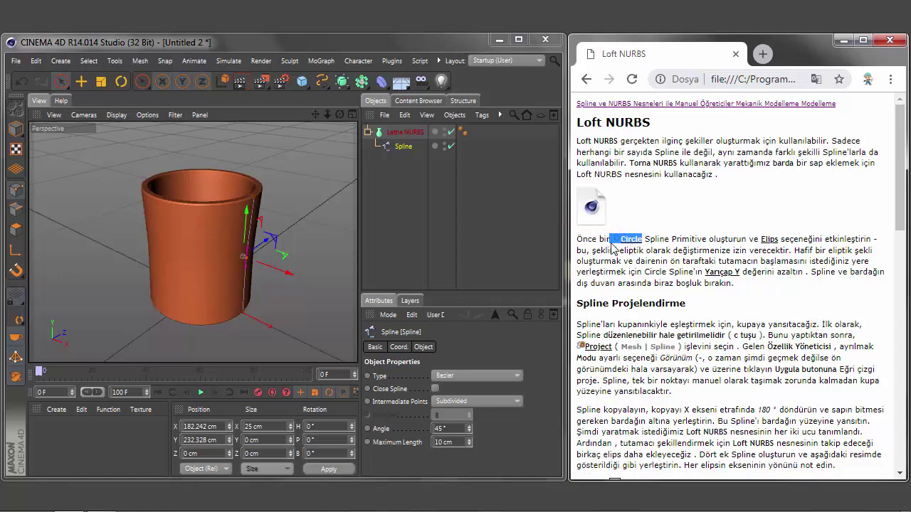
Step: Add a Circle spline primitive and tick its Ellipse option
left_click(331, 91)
left_click(436, 158)
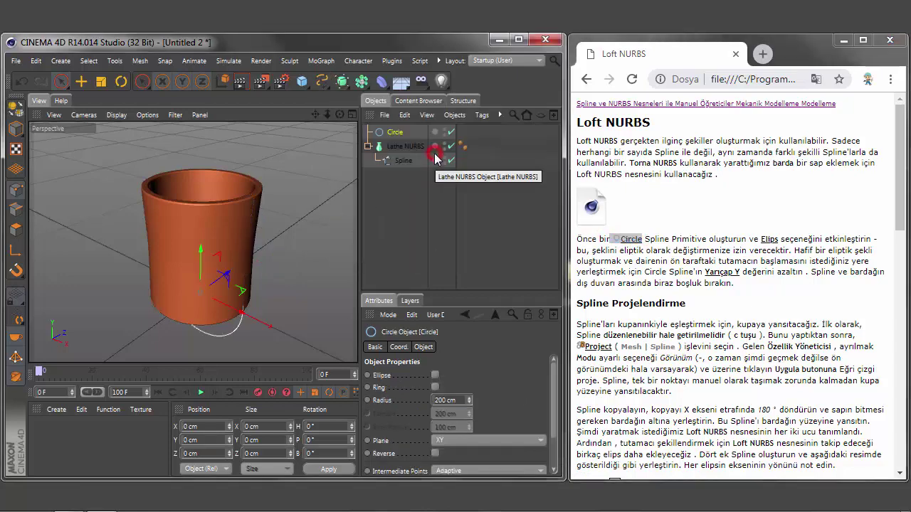
left_click_drag(644, 239, 778, 240)
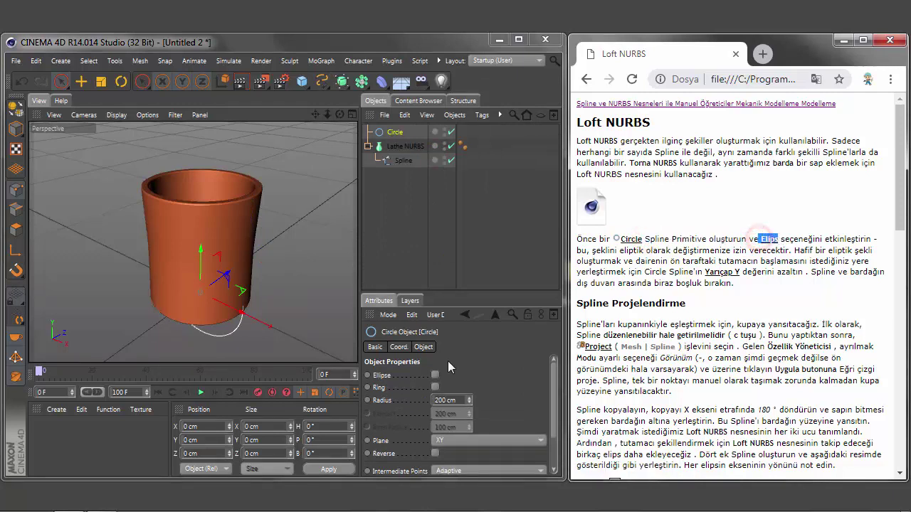
left_click(435, 375)
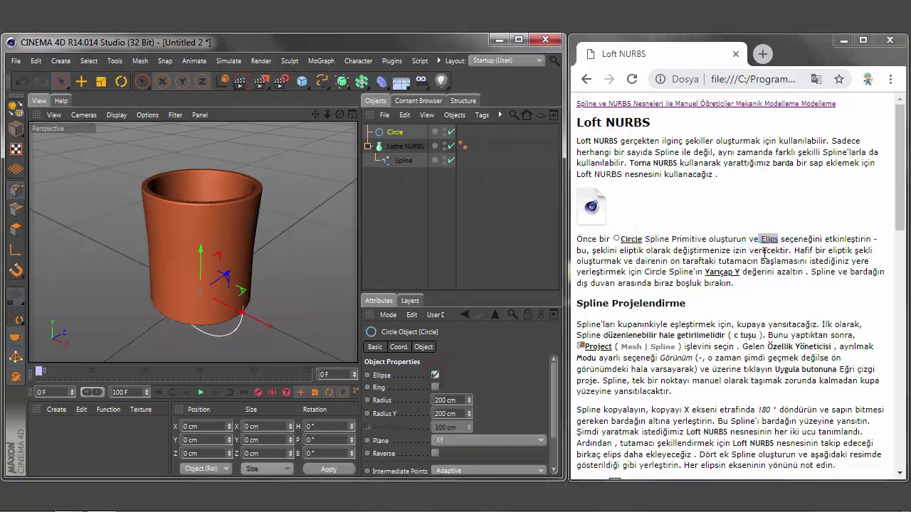
left_click_drag(780, 239, 875, 239)
left_click(589, 251)
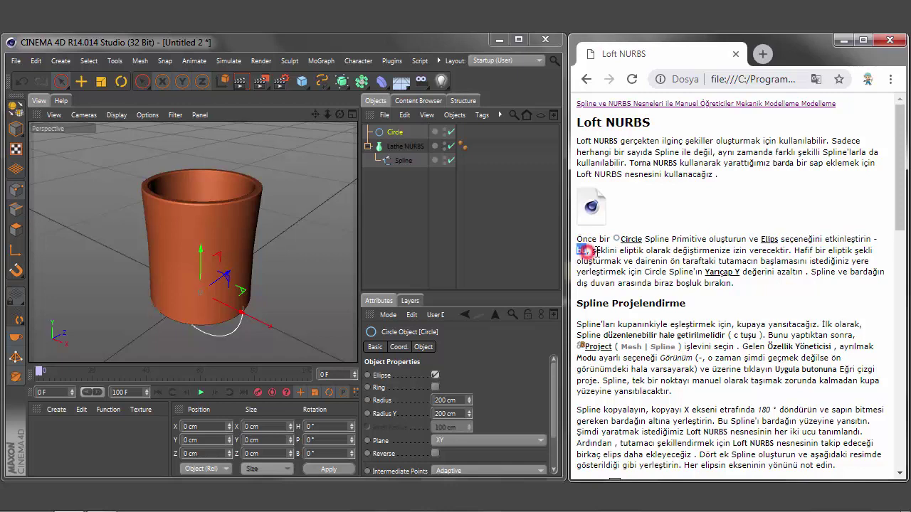
mouse_move(590, 251)
left_mouse_down()
mouse_move(795, 251)
mouse_move(879, 263)
left_mouse_up()
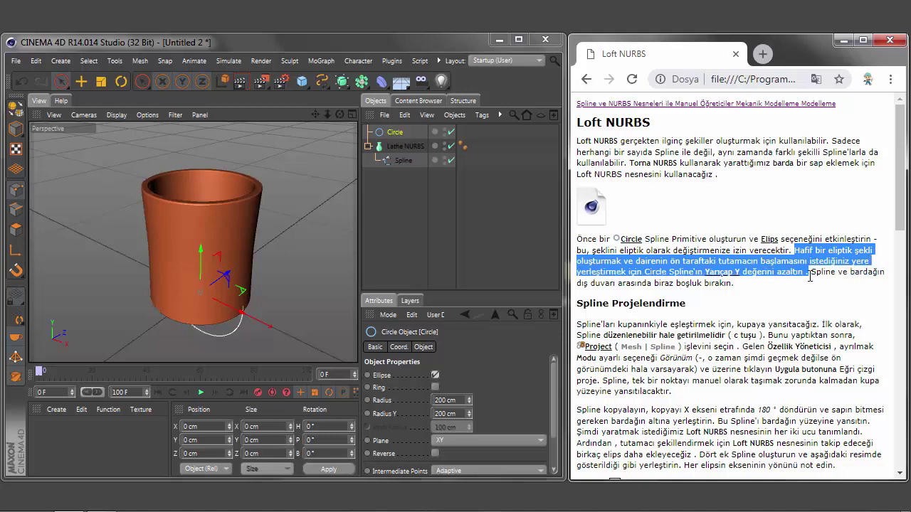
left_click_drag(883, 270, 800, 262)
Step: Move the ellipse beside the cup near its top and lower Radius Y to 163 cm
mouse_move(229, 276)
left_mouse_down()
mouse_move(186, 295)
mouse_move(213, 357)
left_mouse_up()
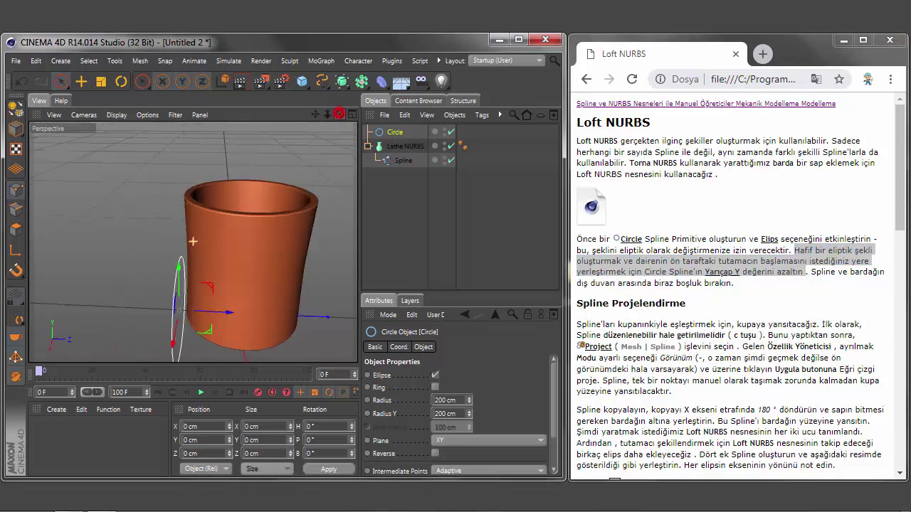
left_click_drag(173, 299, 173, 194)
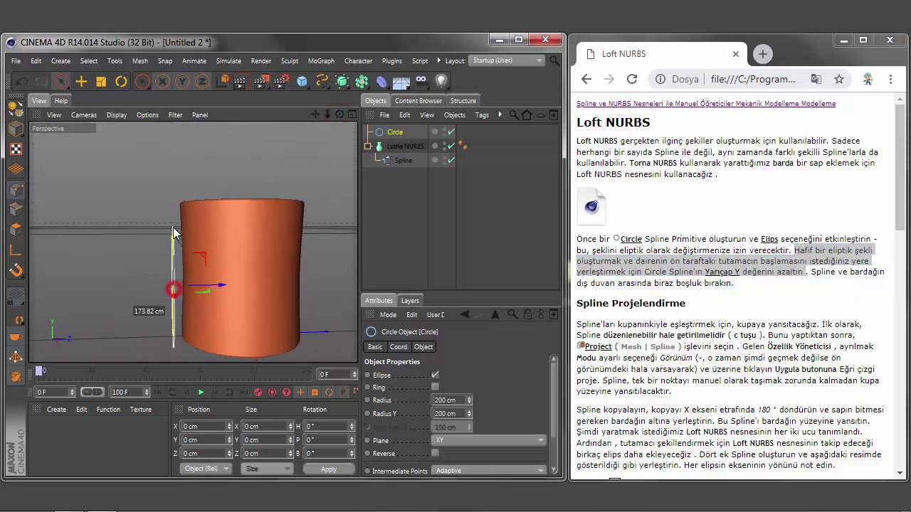
left_click_drag(342, 115, 343, 171)
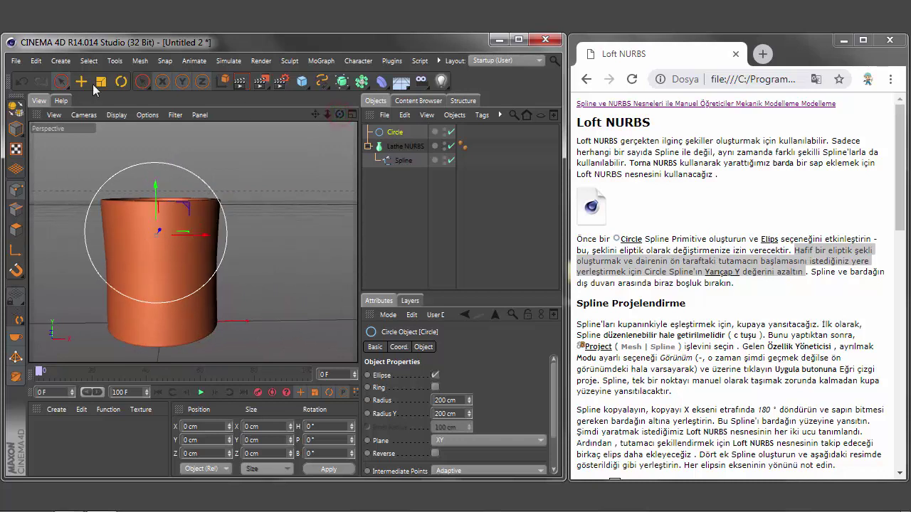
left_click(470, 431)
mouse_move(469, 415)
left_mouse_down()
mouse_move(469, 442)
mouse_move(470, 410)
left_mouse_up()
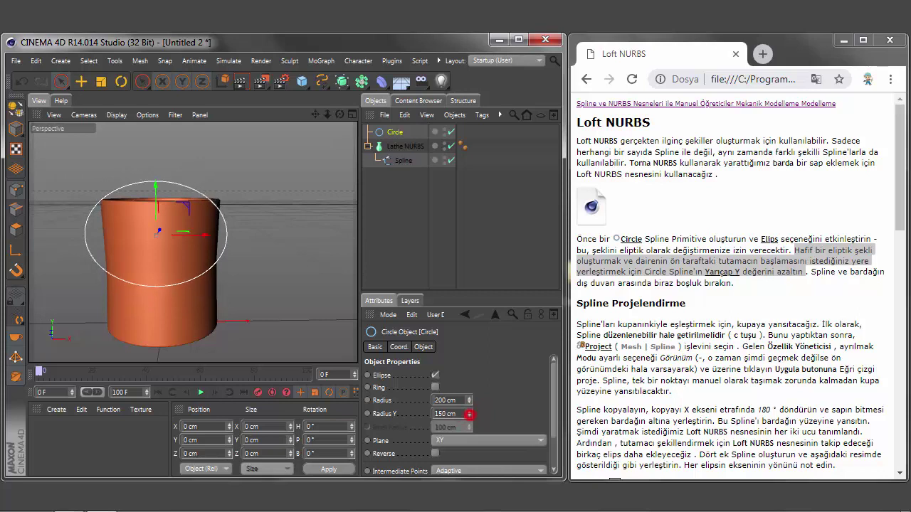
Step: Scale the ellipse down, nudge it against the cup's outer wall, and zoom in
left_click(101, 80)
left_click_drag(307, 164, 299, 164)
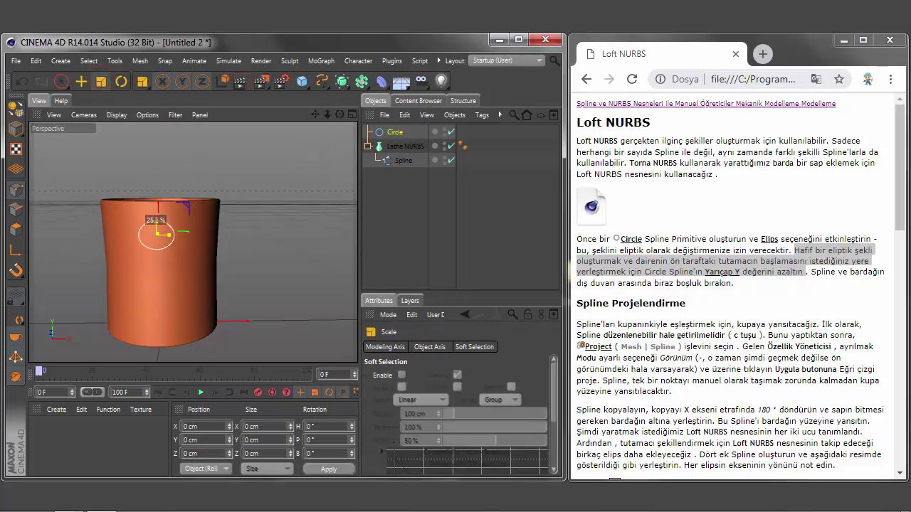
left_click_drag(339, 114, 345, 124)
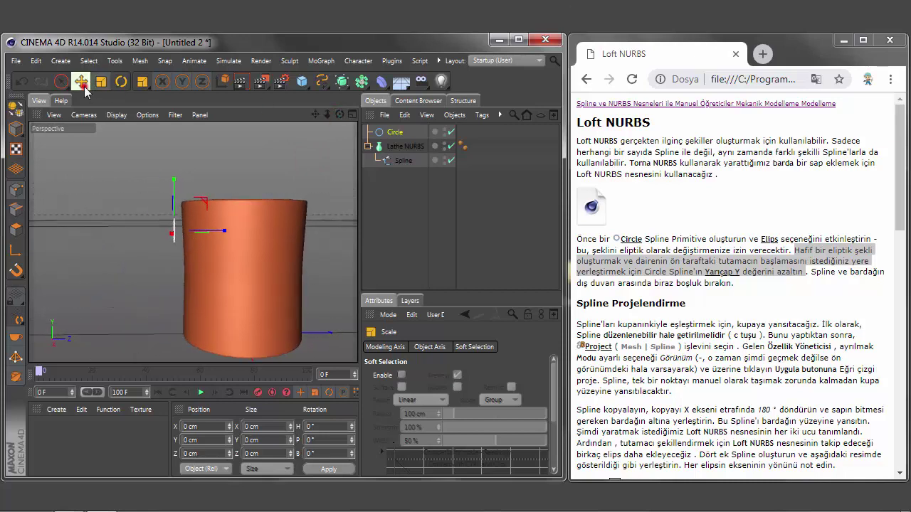
key("e")
left_click_drag(174, 232, 180, 228)
scroll(179, 227, "up", 3)
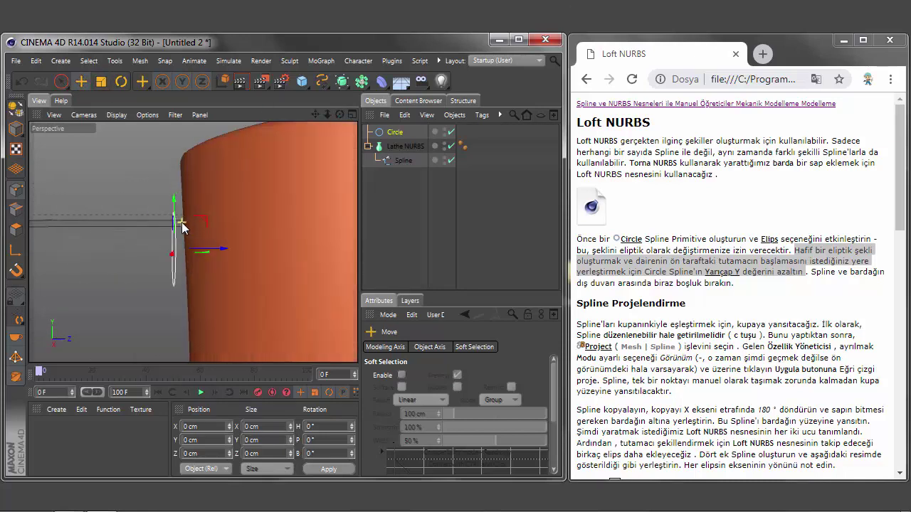
left_click_drag(340, 114, 193, 242)
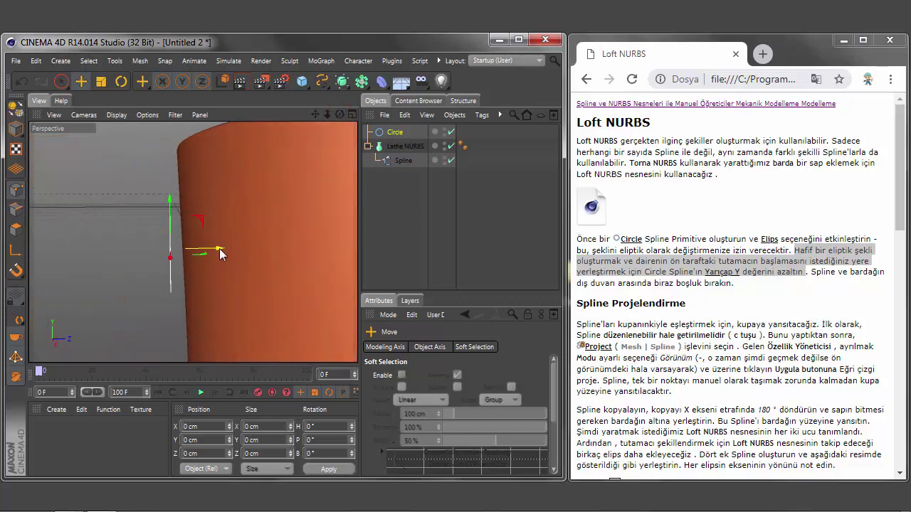
Step: Make the Circle an editable Bezier spline and rename it Circle1
left_click(396, 133)
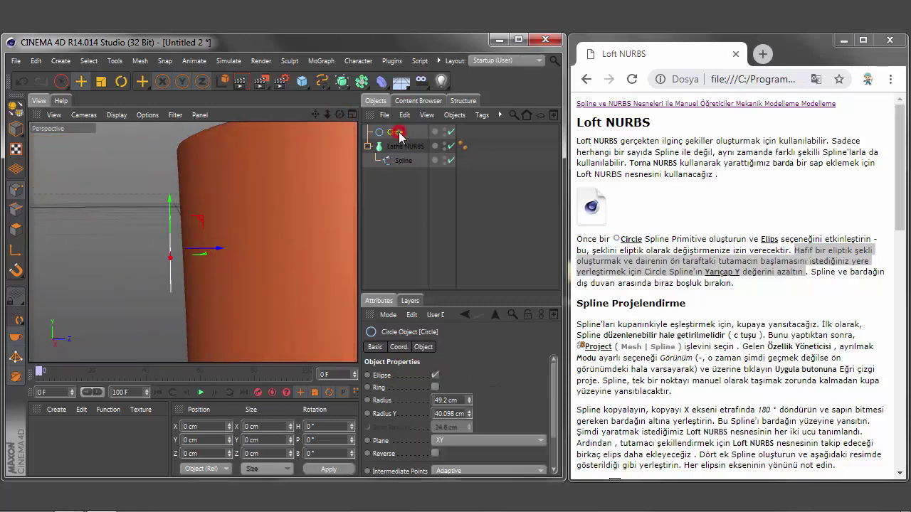
left_click(17, 110)
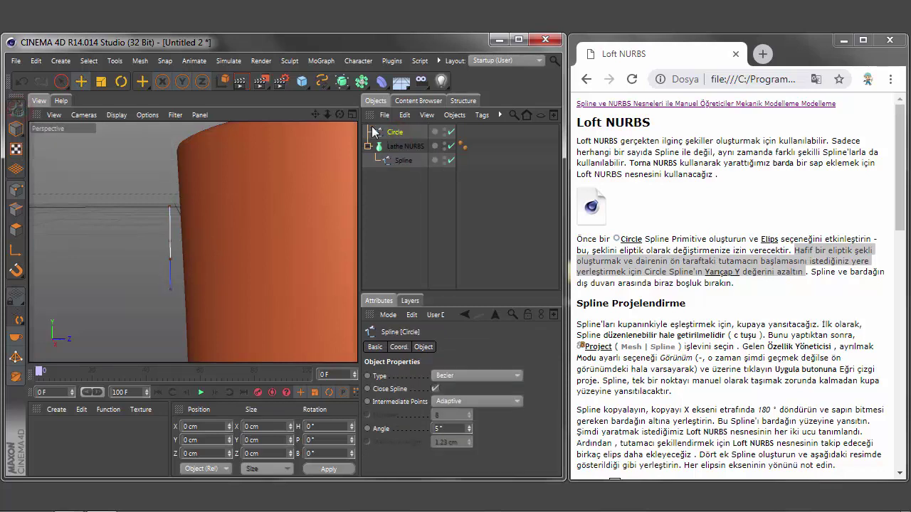
double_click(398, 133)
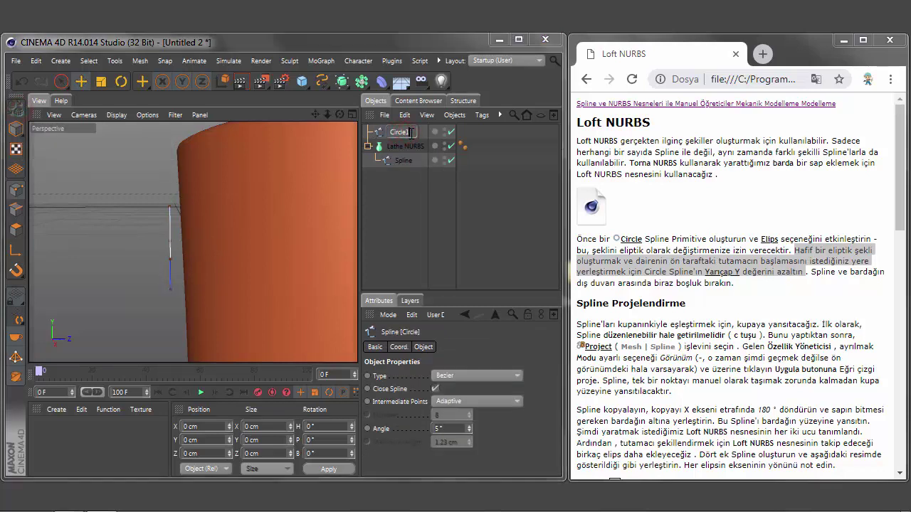
key("Return")
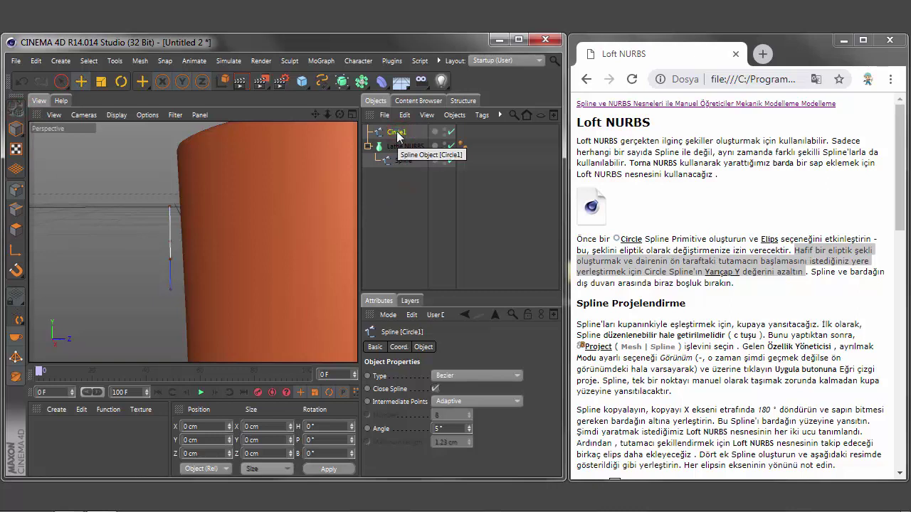
left_click(139, 62)
mouse_move(144, 145)
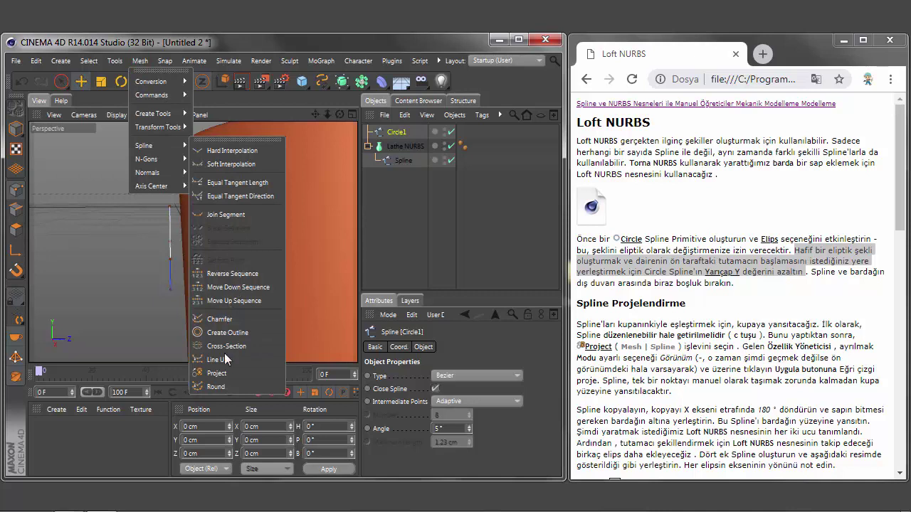
left_click(217, 375)
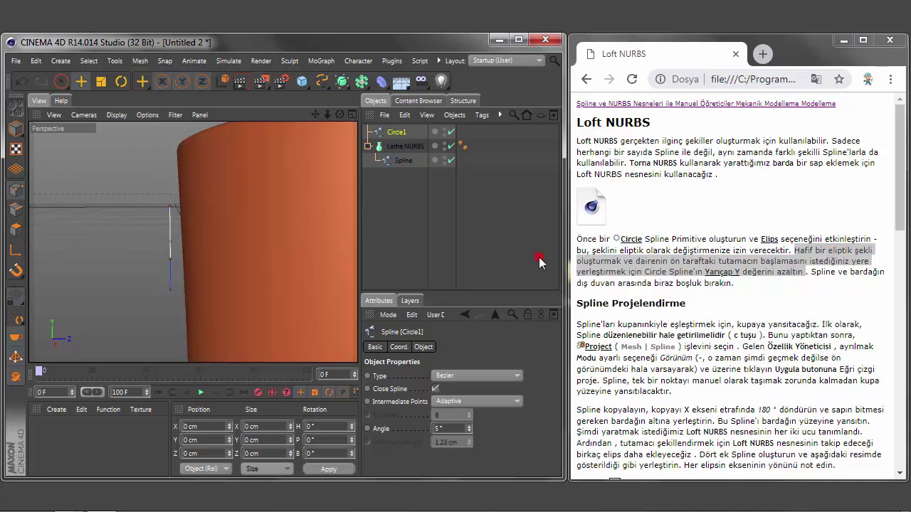
left_click_drag(810, 271, 821, 277)
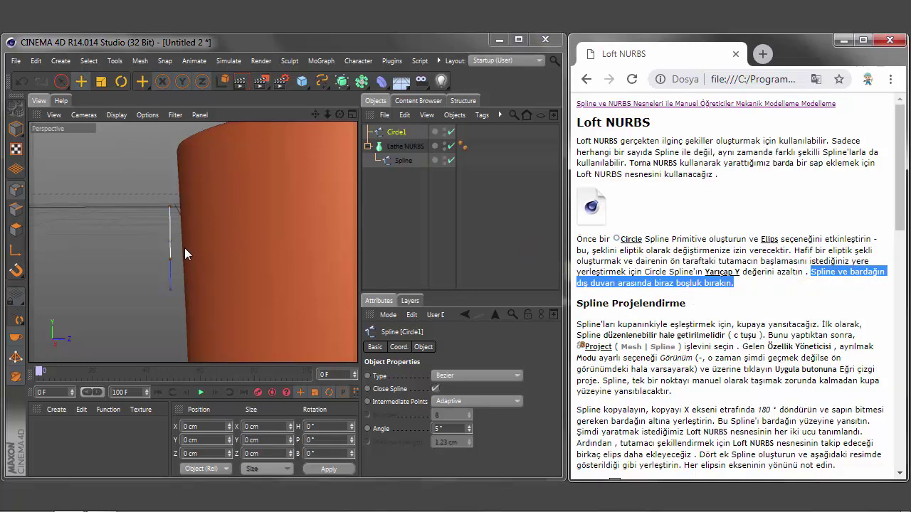
triple_click(689, 306)
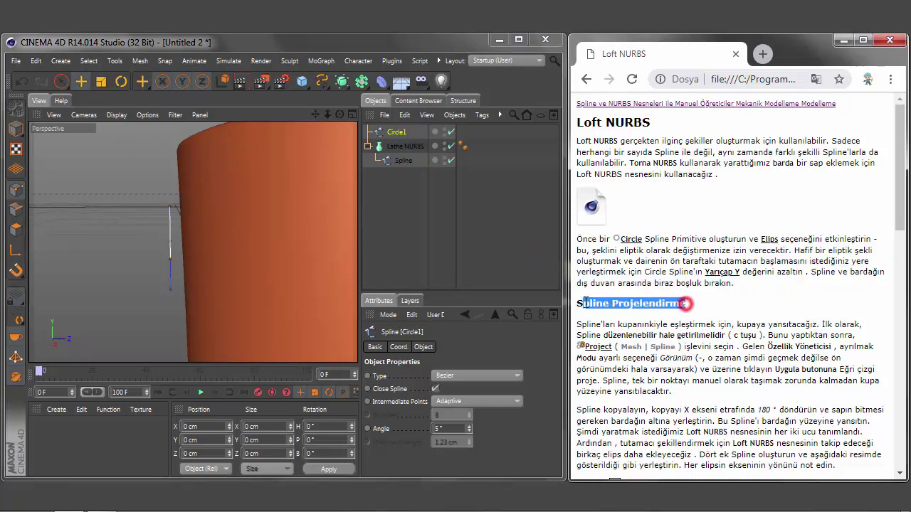
left_click_drag(578, 327, 818, 325)
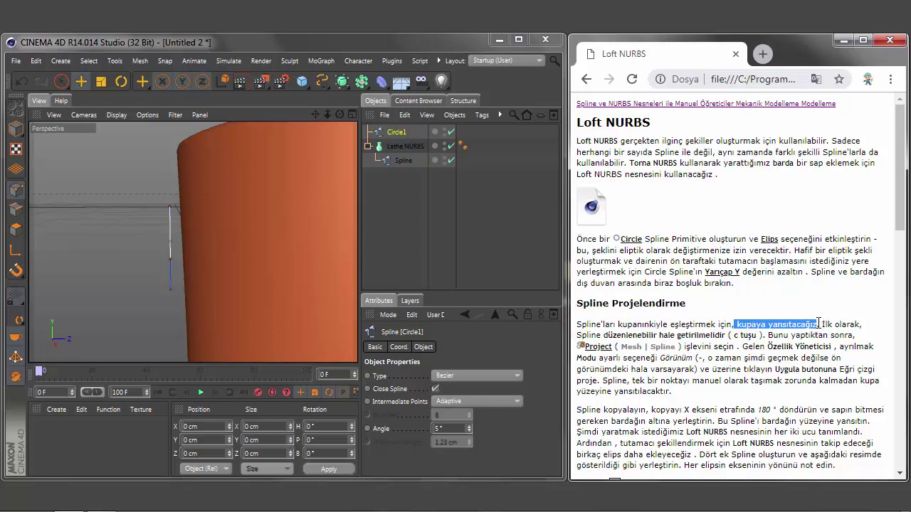
left_click_drag(577, 336, 761, 335)
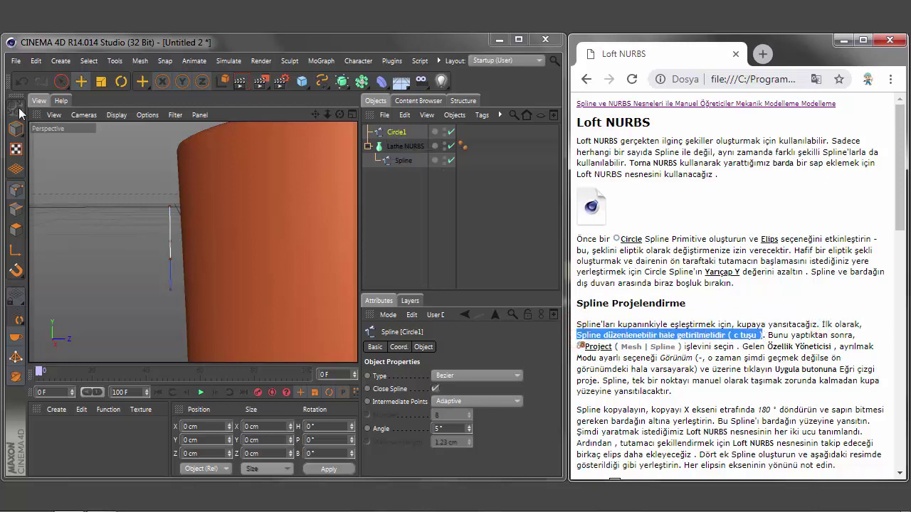
left_click_drag(766, 336, 857, 336)
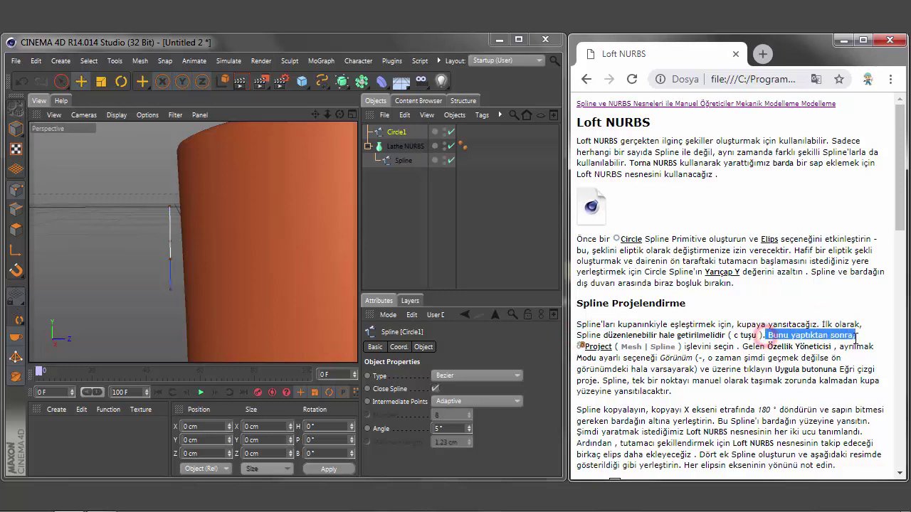
left_click(575, 343)
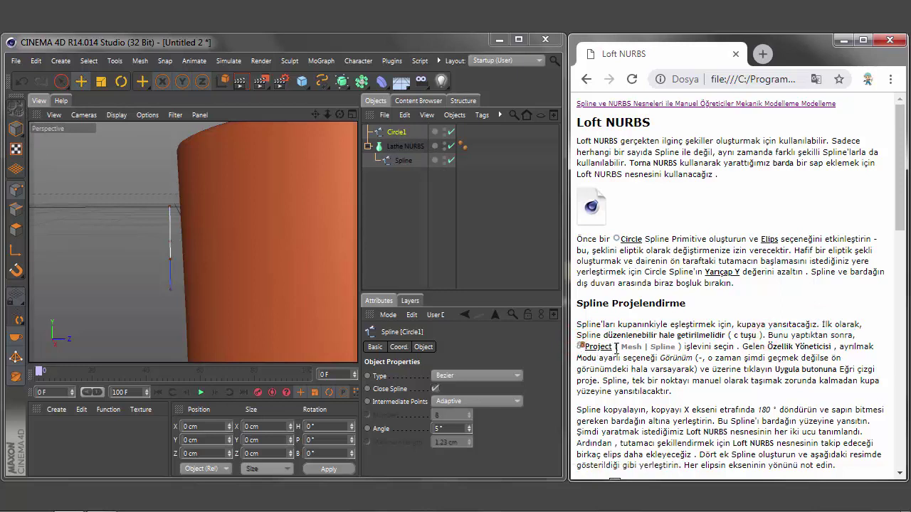
left_click_drag(614, 347, 734, 348)
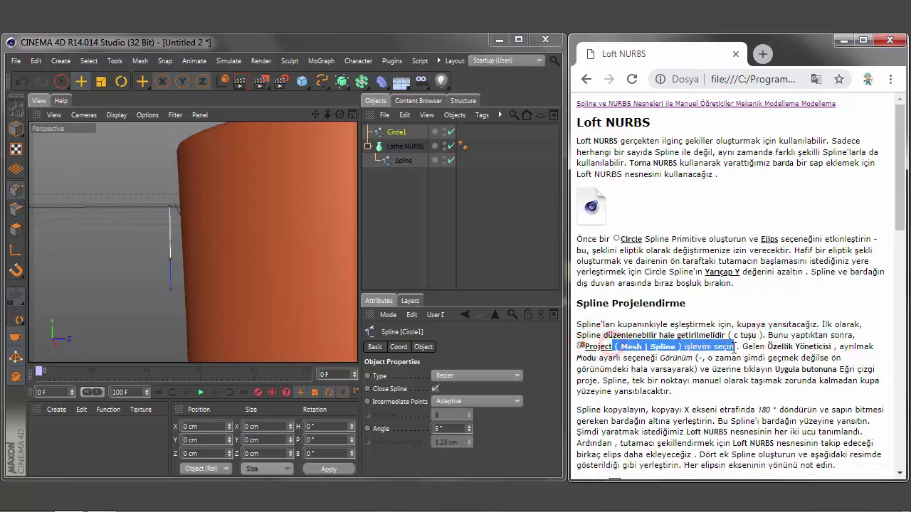
Step: Project Circle1 onto the cup's outer wall with Mesh > Spline > Project in XY Plane mode
left_click(392, 135)
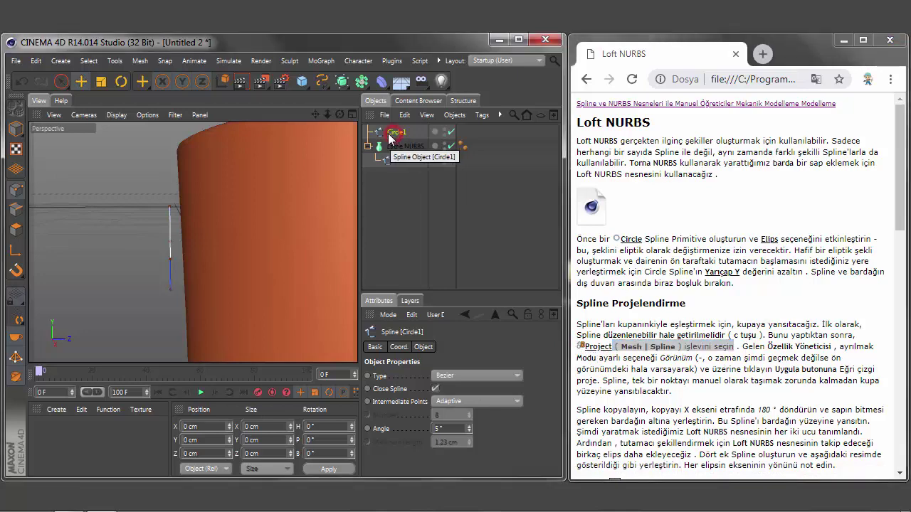
left_click(140, 61)
mouse_move(144, 145)
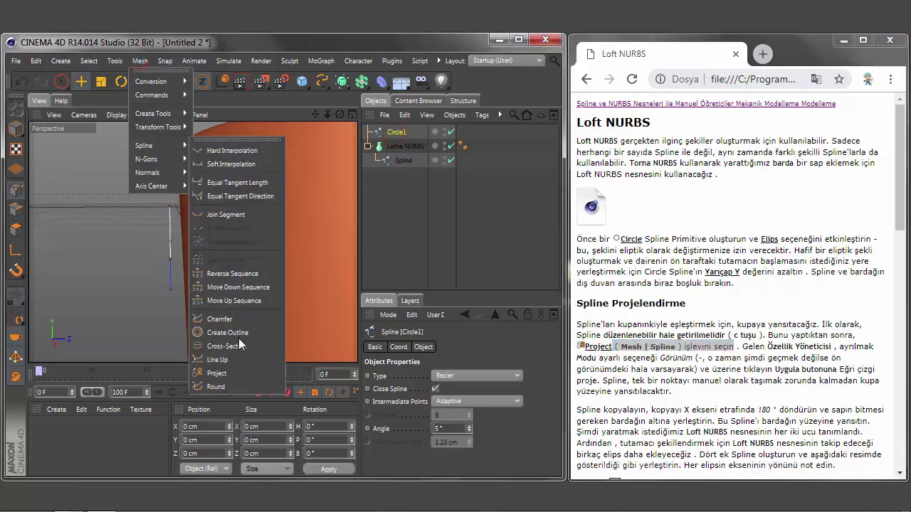
left_click(220, 374)
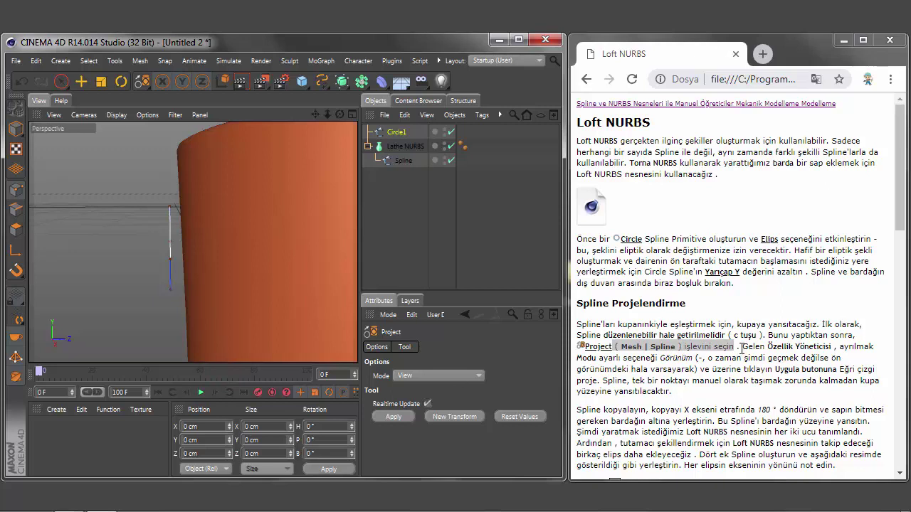
left_click_drag(742, 349, 842, 348)
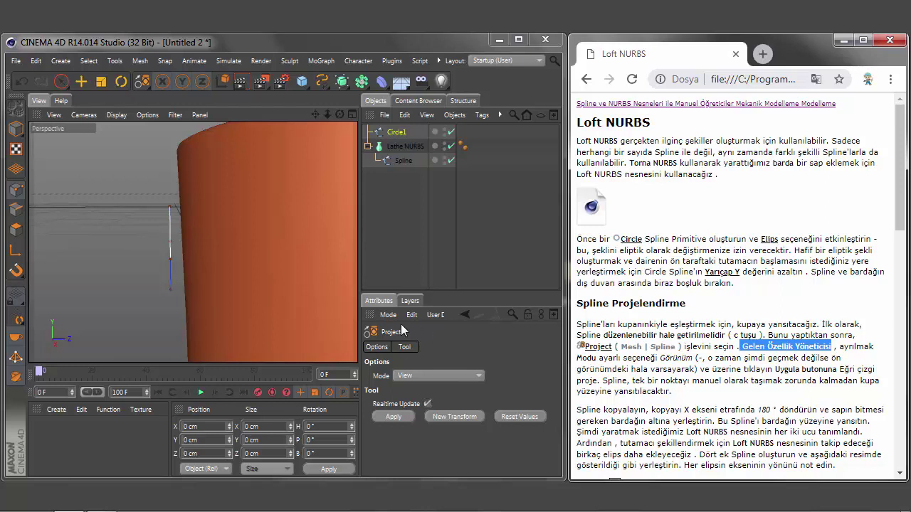
mouse_move(835, 347)
left_mouse_down()
mouse_move(882, 353)
mouse_move(694, 358)
left_mouse_up()
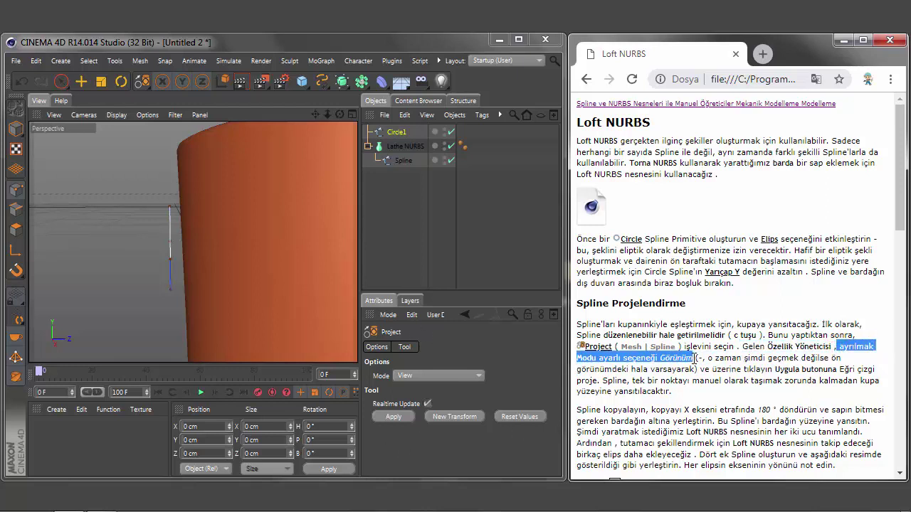
left_click(480, 376)
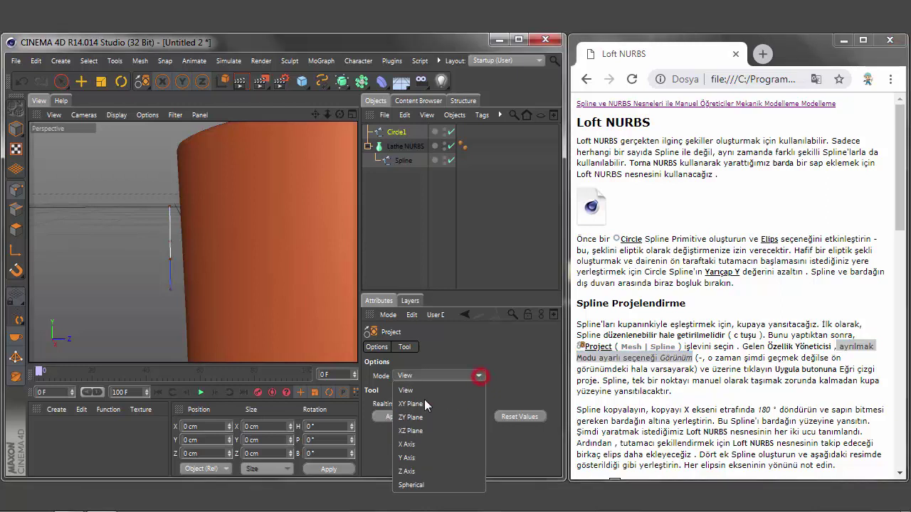
left_click(413, 404)
left_click(393, 417)
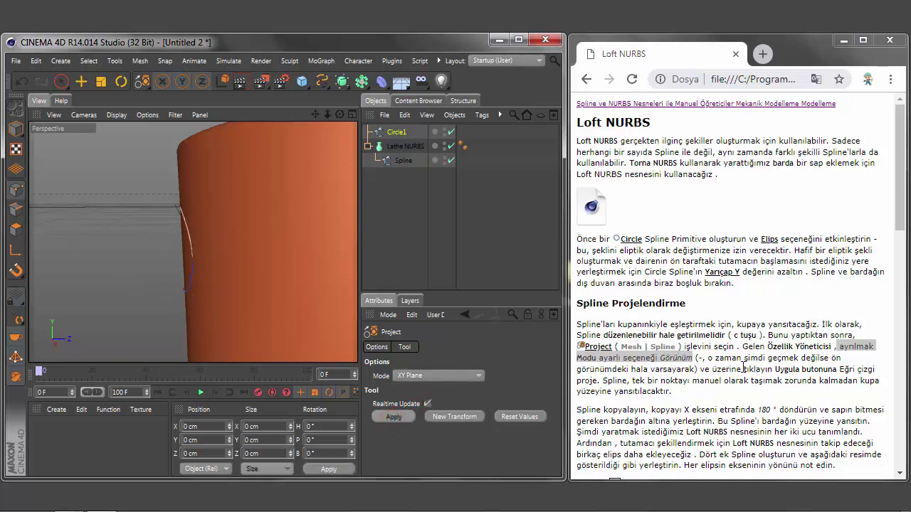
left_click_drag(712, 369, 807, 393)
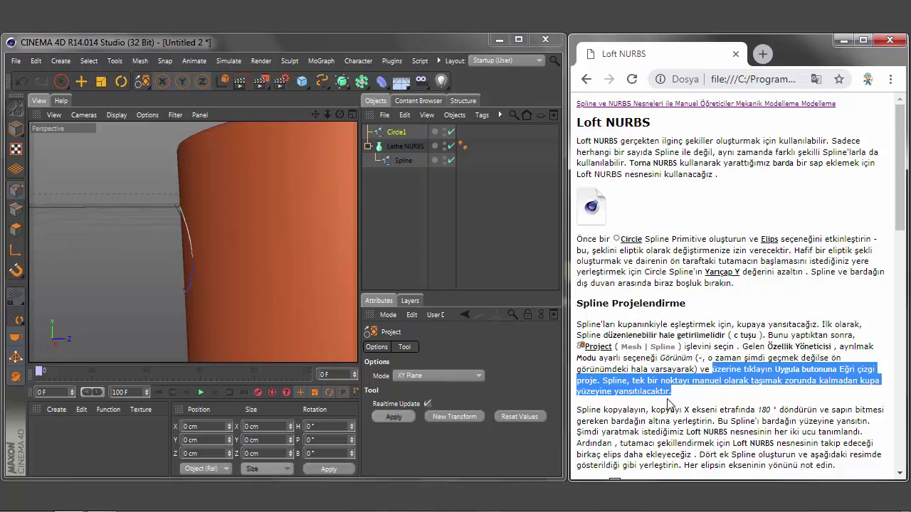
left_click_drag(647, 411, 578, 411)
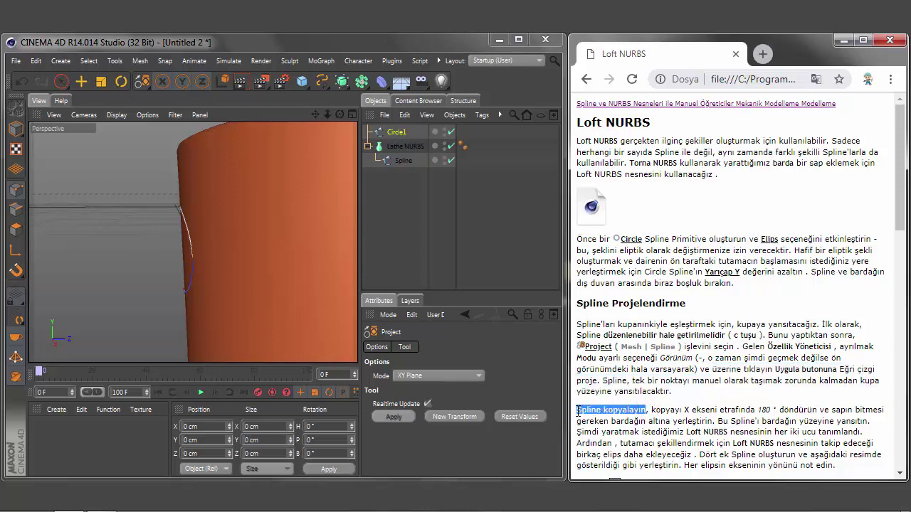
Step: Rename the projected spline to Circle1 BAŞLANGIÇ
left_click(406, 133)
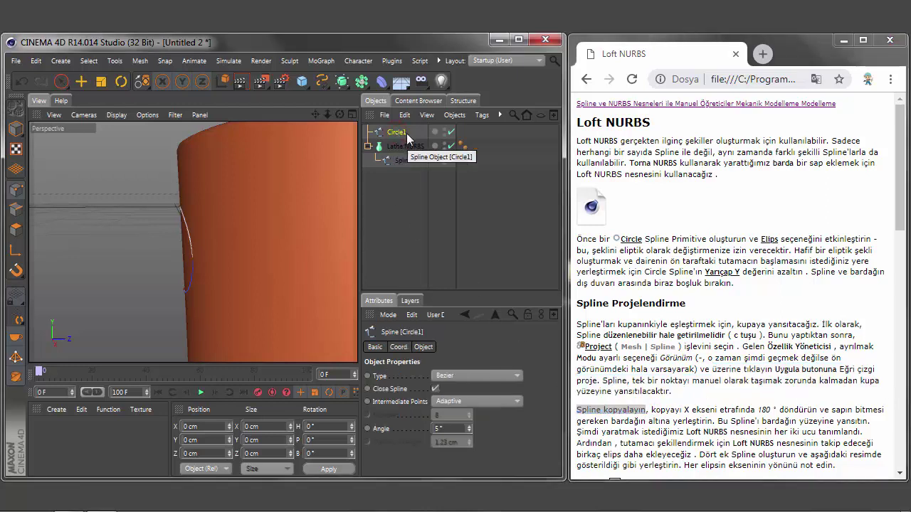
double_click(400, 133)
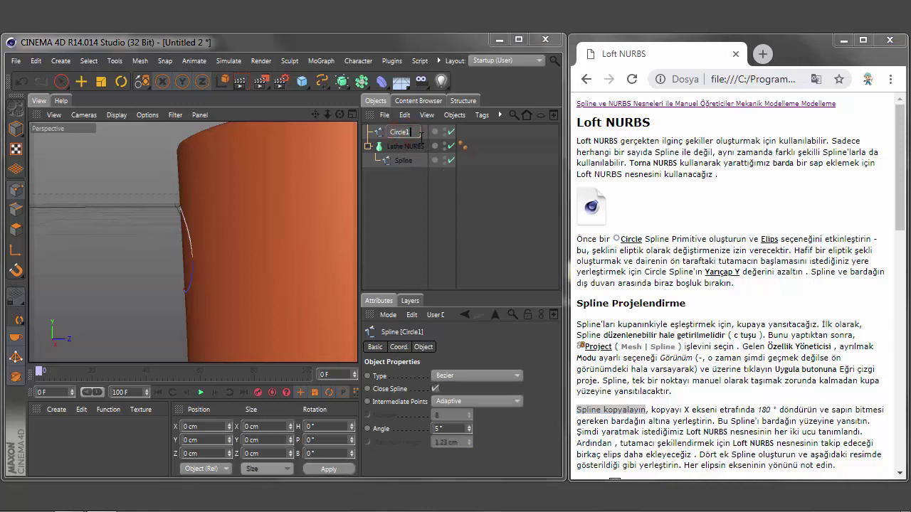
type("BAŞLANG")
type("IÇ")
left_click(410, 209)
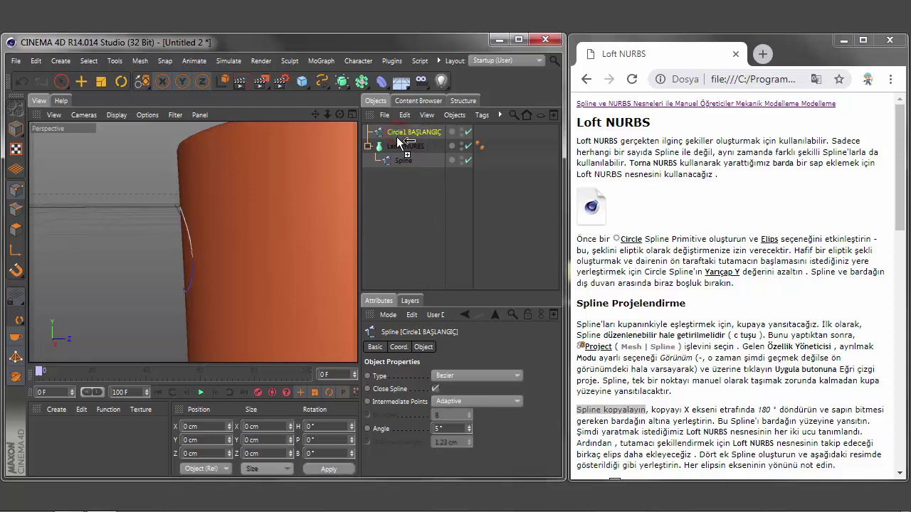
Step: Duplicate it as Circle1 BAŞLANGIÇ.1 and switch to the Move tool in Model mode
left_click_drag(397, 137, 398, 139, "ctrl")
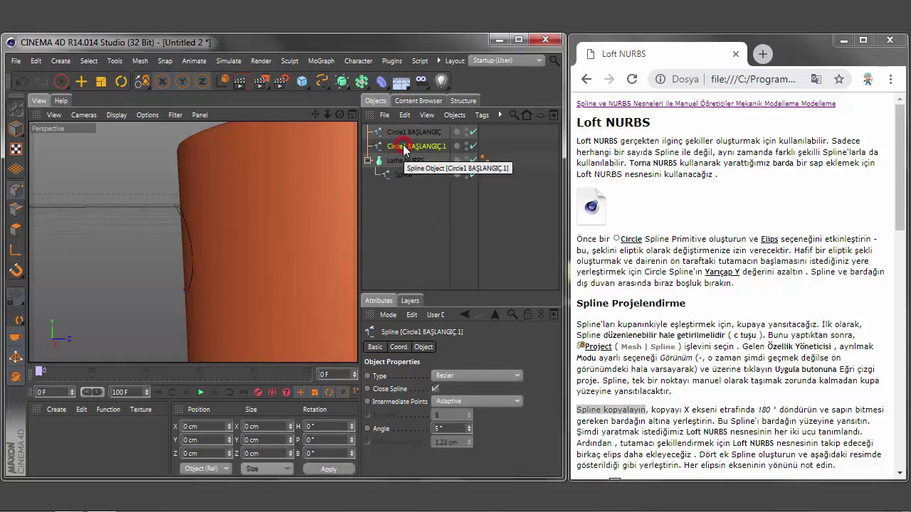
left_click(82, 81)
left_click(16, 129)
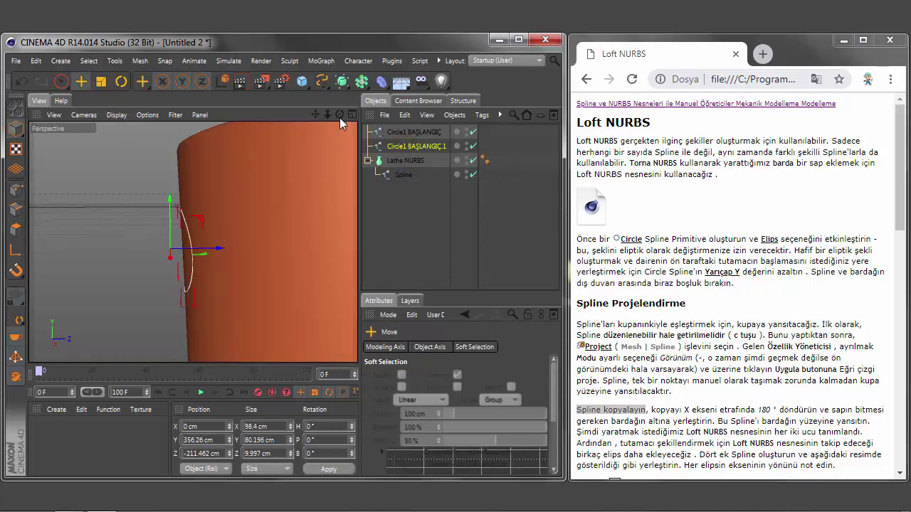
Step: Rotate the copied circle 180° in P
mouse_move(339, 115)
left_mouse_down()
mouse_move(314, 116)
mouse_move(317, 128)
mouse_move(313, 117)
left_mouse_up()
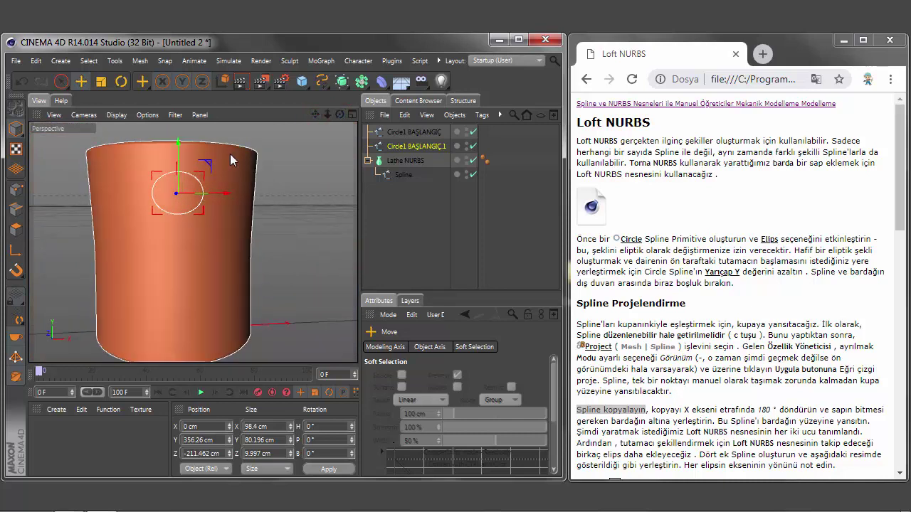
left_click_drag(337, 114, 340, 118)
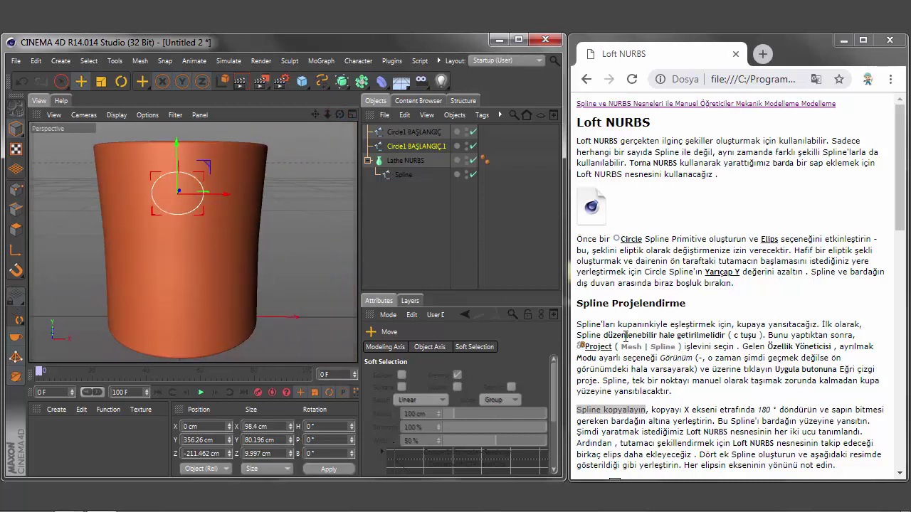
left_click_drag(652, 410, 777, 409)
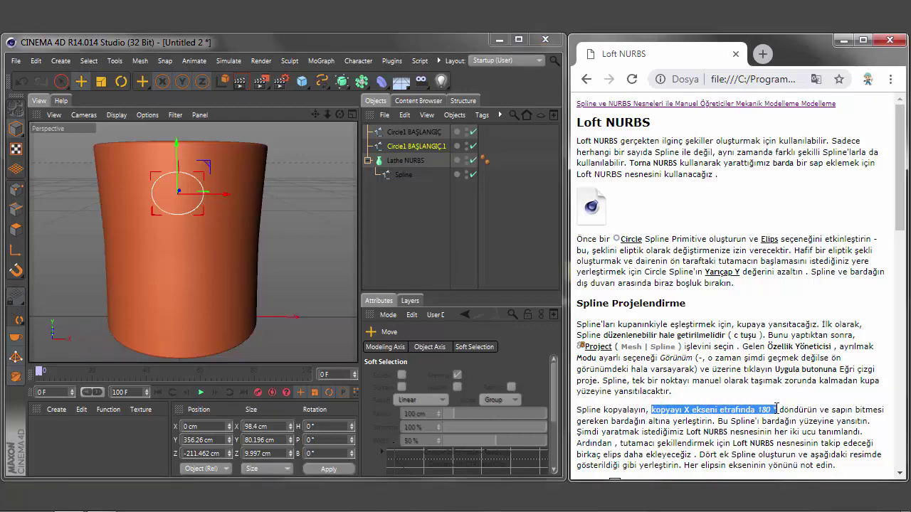
left_click_drag(343, 115, 341, 115)
left_click(121, 81)
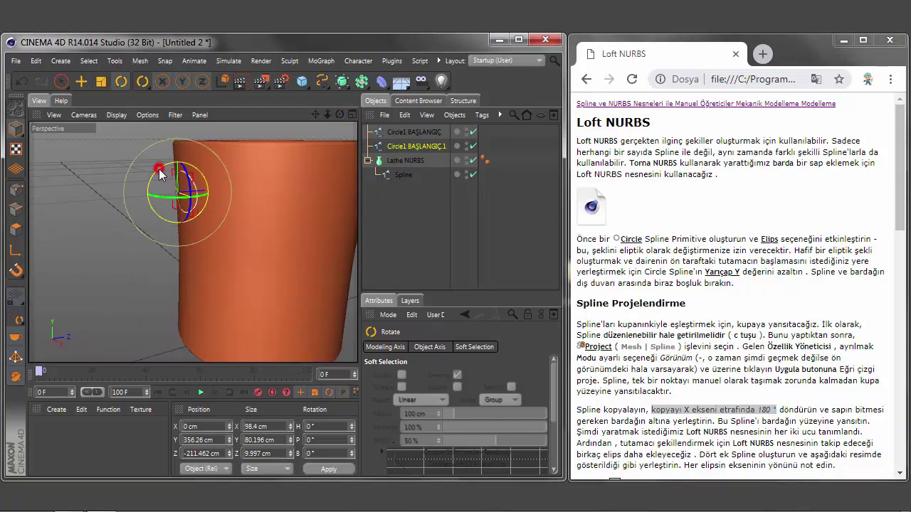
mouse_move(160, 176)
left_mouse_down()
mouse_move(157, 198)
mouse_move(199, 232)
mouse_move(203, 224)
left_mouse_up()
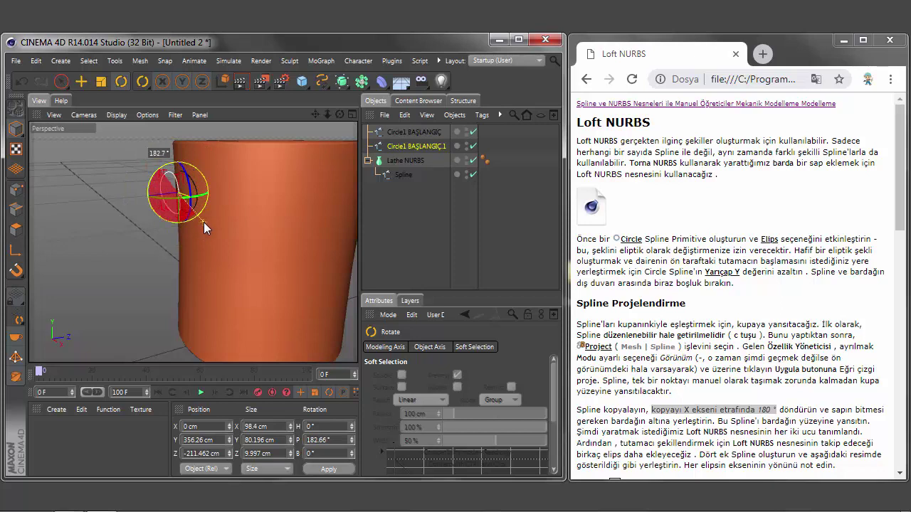
double_click(335, 440)
type("1")
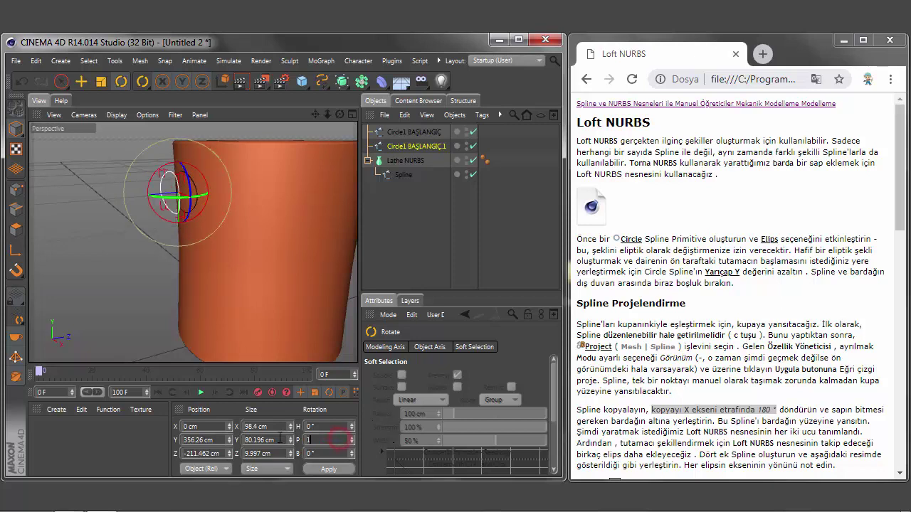
left_click(328, 469)
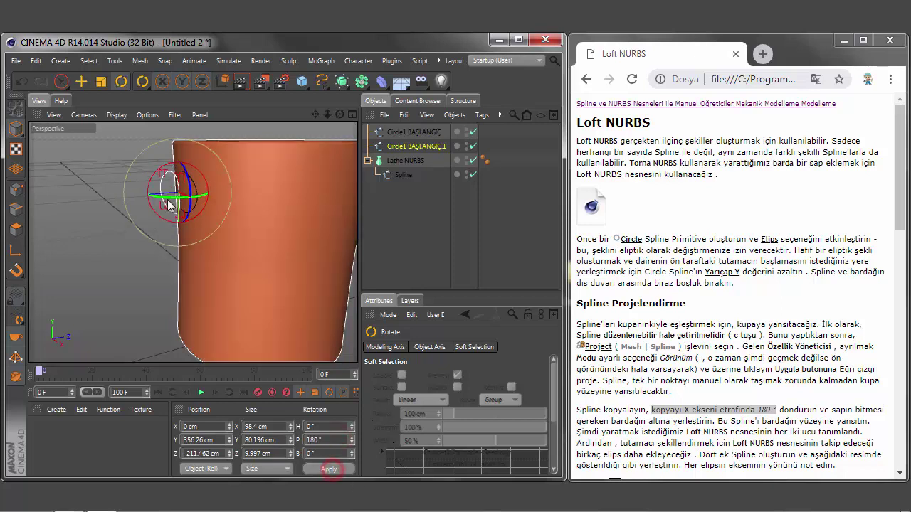
Step: Slide the copied circle along Z down to the cup's lower front
left_click(81, 81)
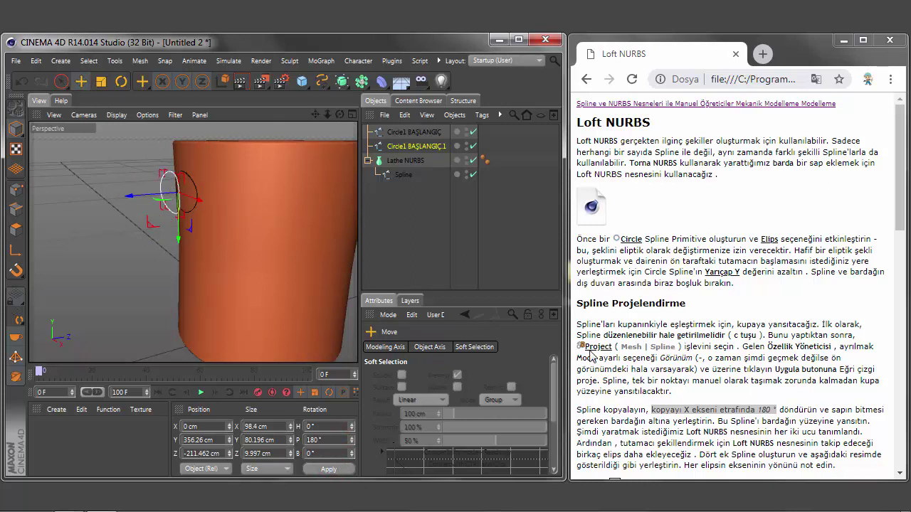
left_click_drag(779, 410, 766, 421)
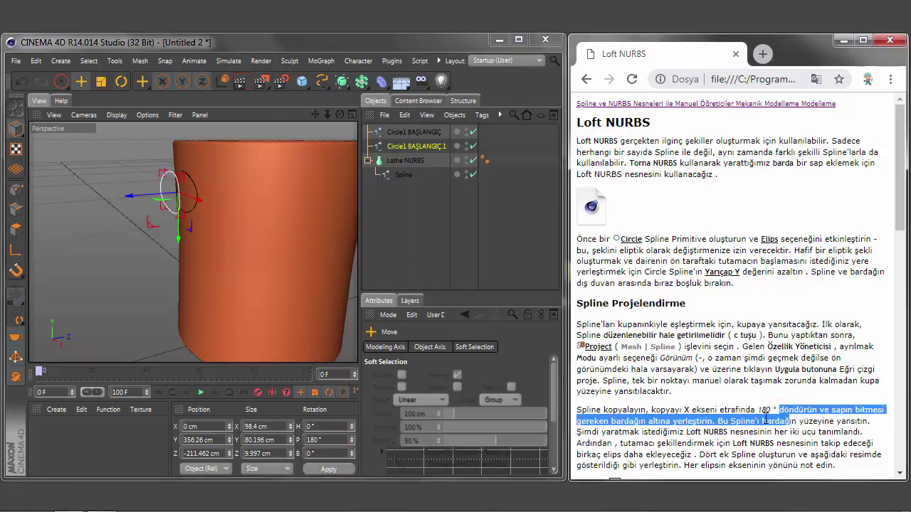
left_click(327, 115)
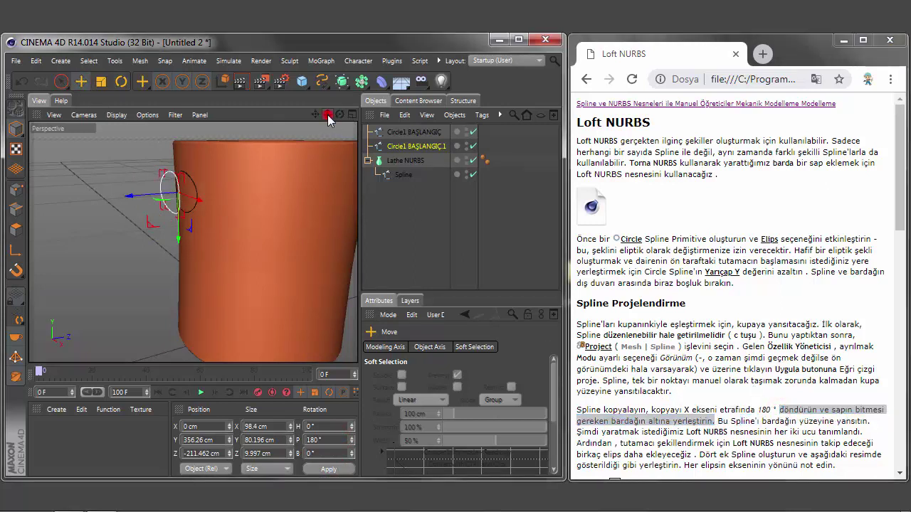
mouse_move(328, 114)
left_mouse_down()
mouse_move(340, 114)
mouse_move(177, 266)
mouse_move(184, 352)
left_mouse_up()
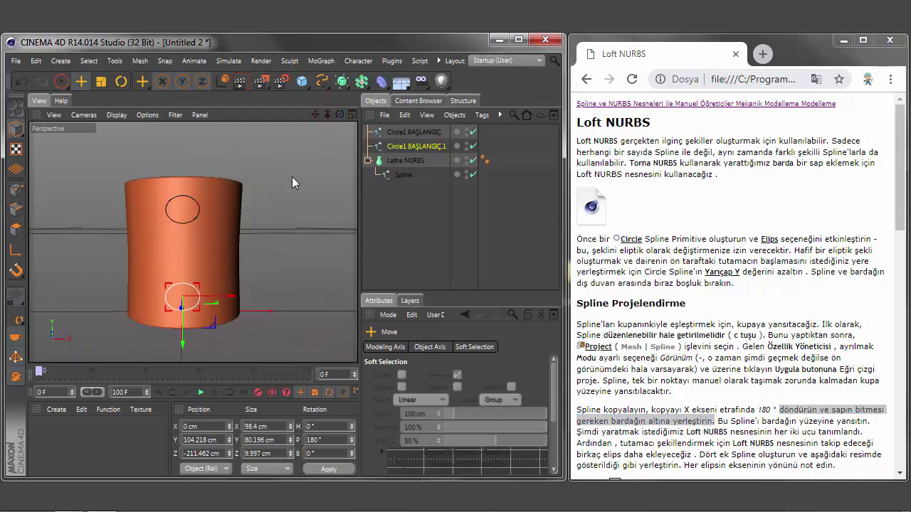
left_click_drag(339, 115, 192, 241)
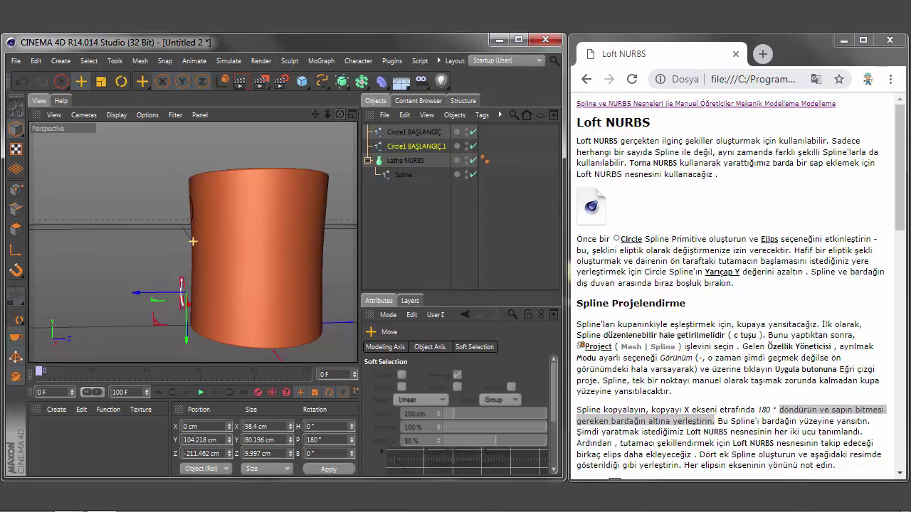
left_click_drag(135, 293, 145, 301)
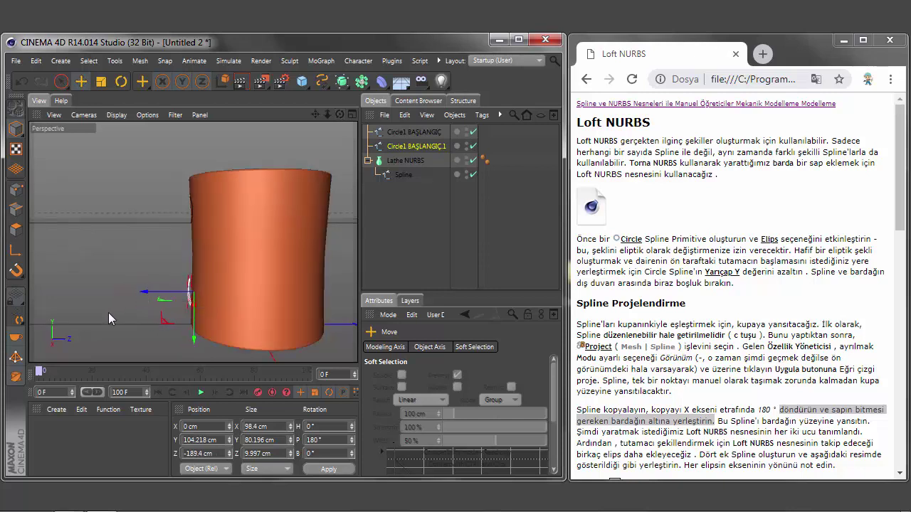
left_click_drag(340, 114, 344, 148)
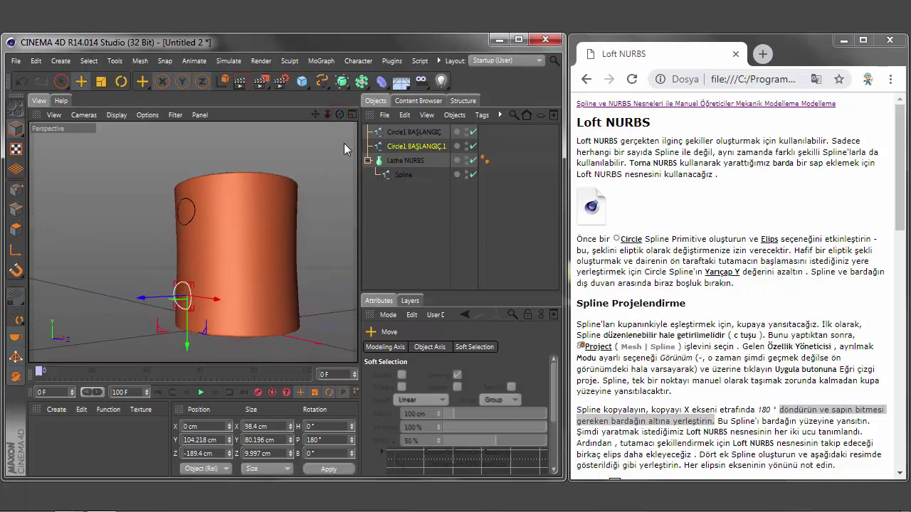
left_click_drag(717, 420, 871, 422)
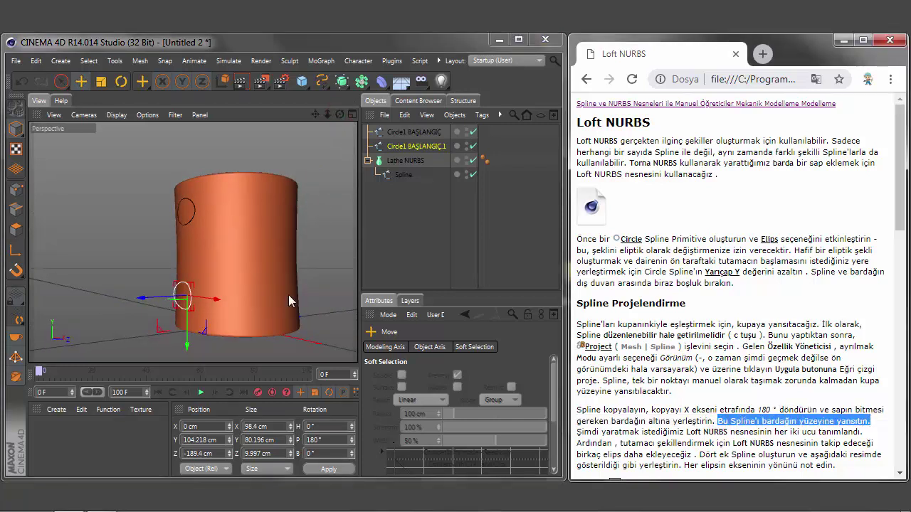
Step: Rename the copy to Circle1 ALT BİTİŞ and the original to Circle1 ÜST BAŞLANGIÇ
double_click(445, 145)
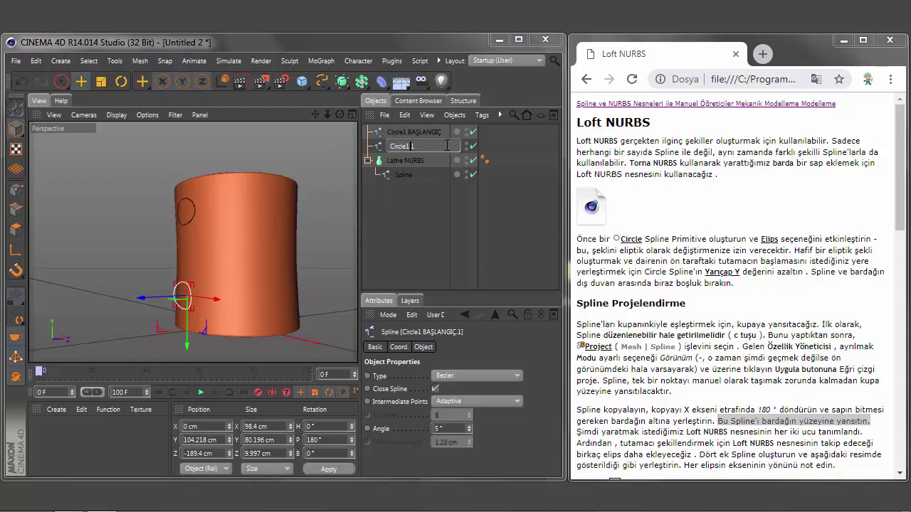
key("BackSpace")
type("ALT BİTİŞ")
left_click(420, 132)
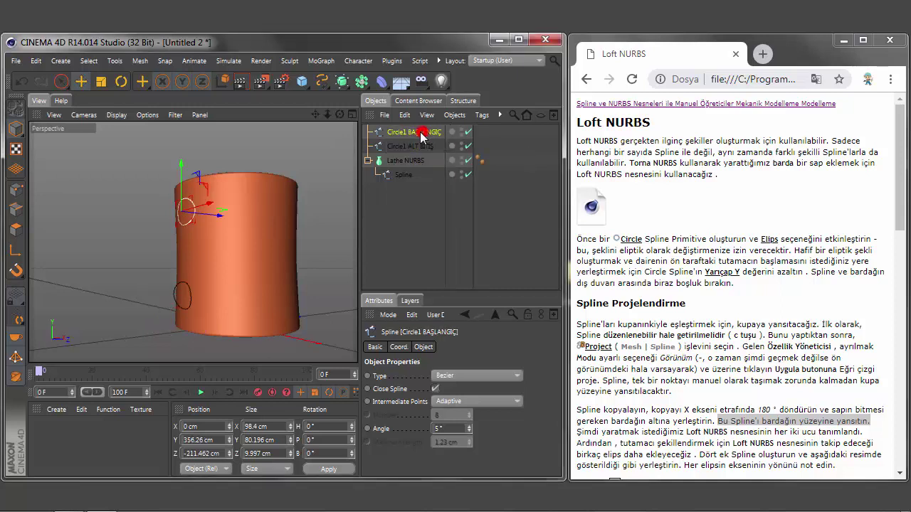
double_click(414, 132)
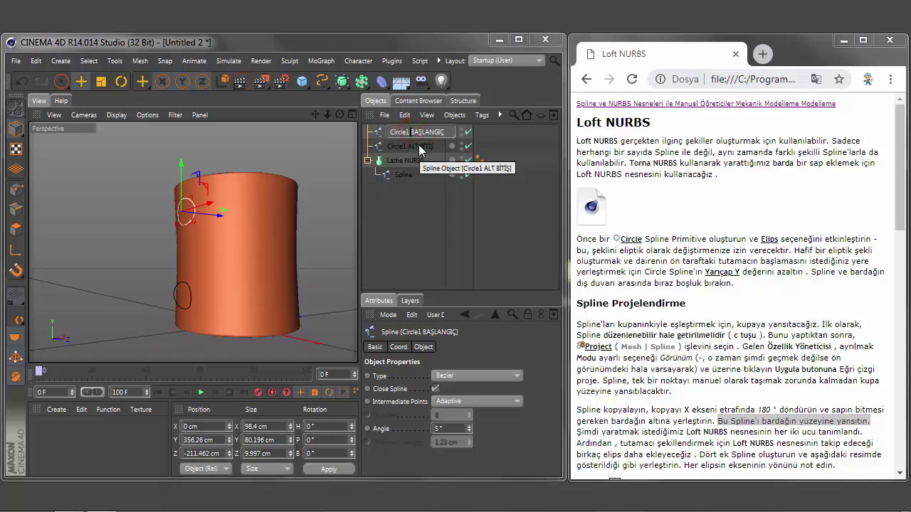
type("ÜST")
left_click(435, 215)
left_click(412, 146)
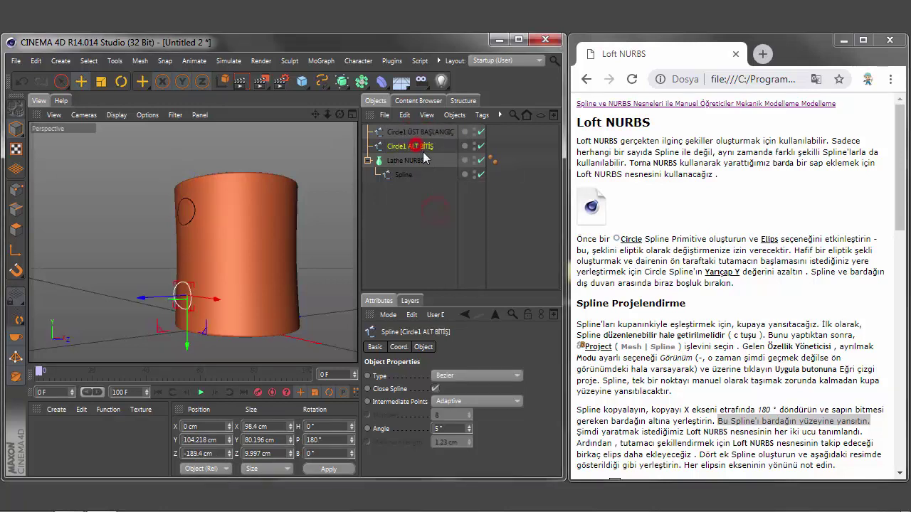
left_click(139, 60)
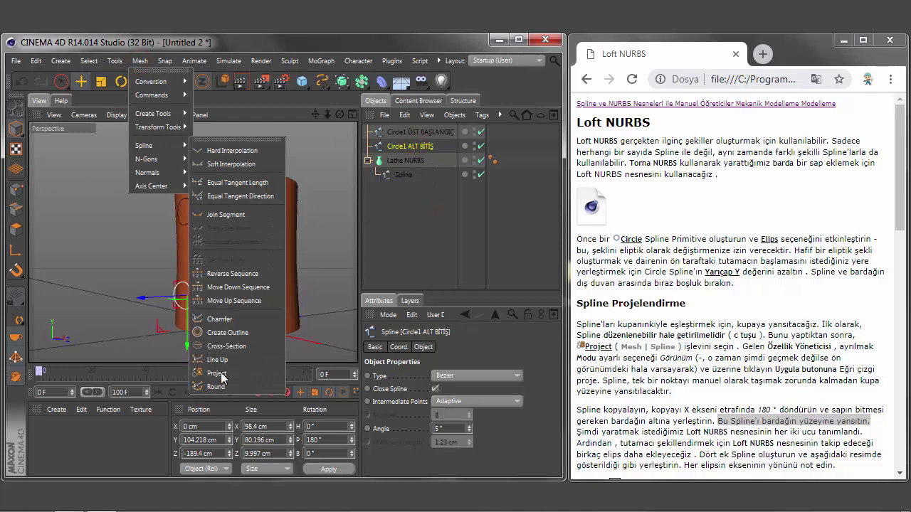
Step: Project Circle1 ALT BİTİŞ onto the cup's outer wall and orbit to face the cup
left_click(221, 373)
left_click(395, 418)
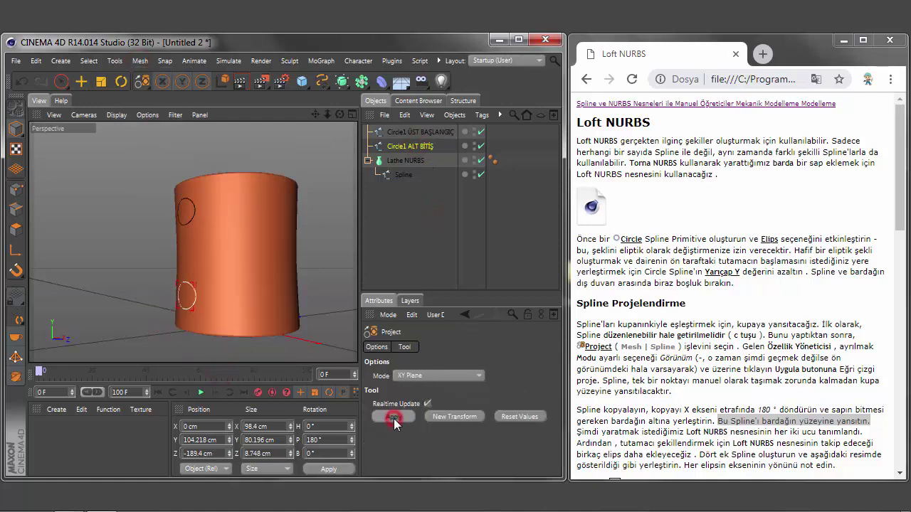
left_click(410, 133)
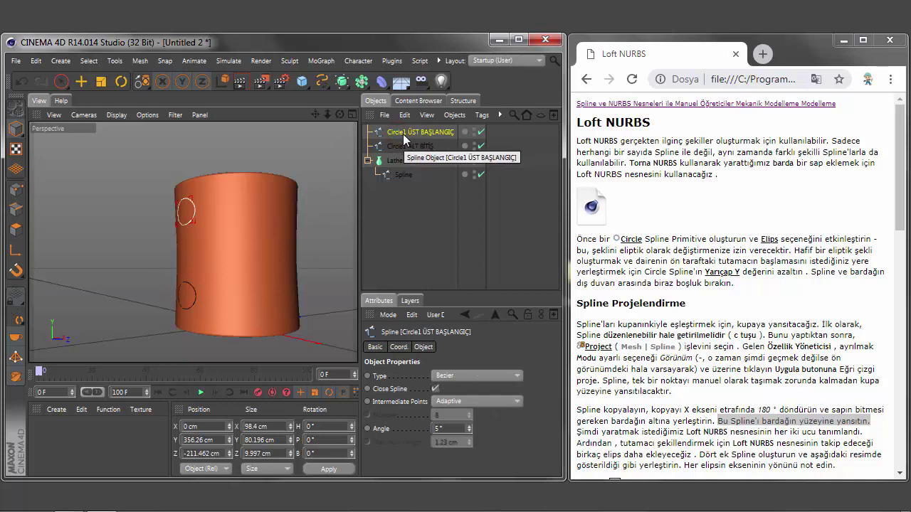
left_click(403, 146)
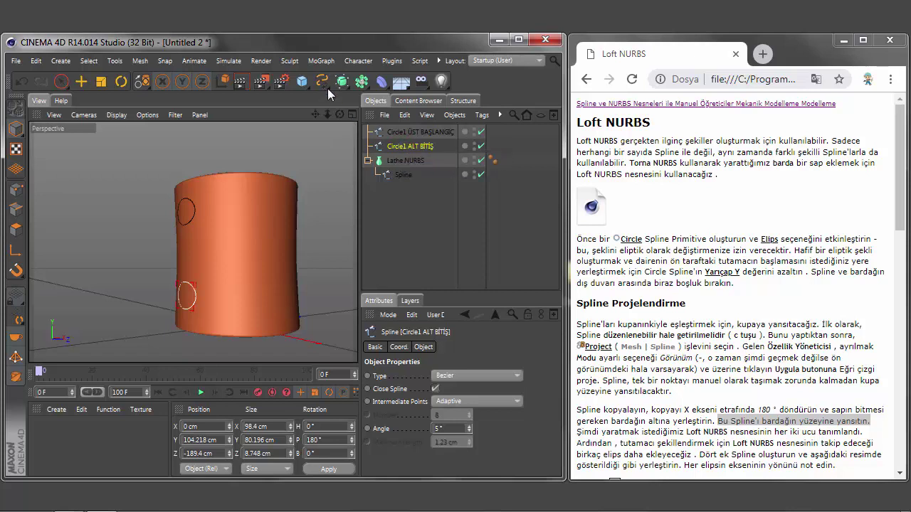
left_click_drag(339, 114, 284, 115)
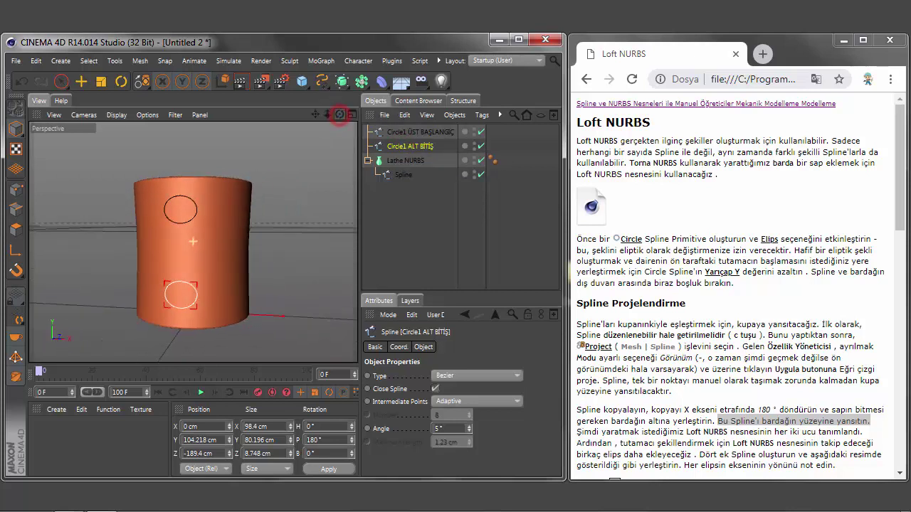
Step: Scroll the tutorial and highlight the sentences on the defined loft ends and handle ellipses
left_click_drag(901, 167, 900, 219)
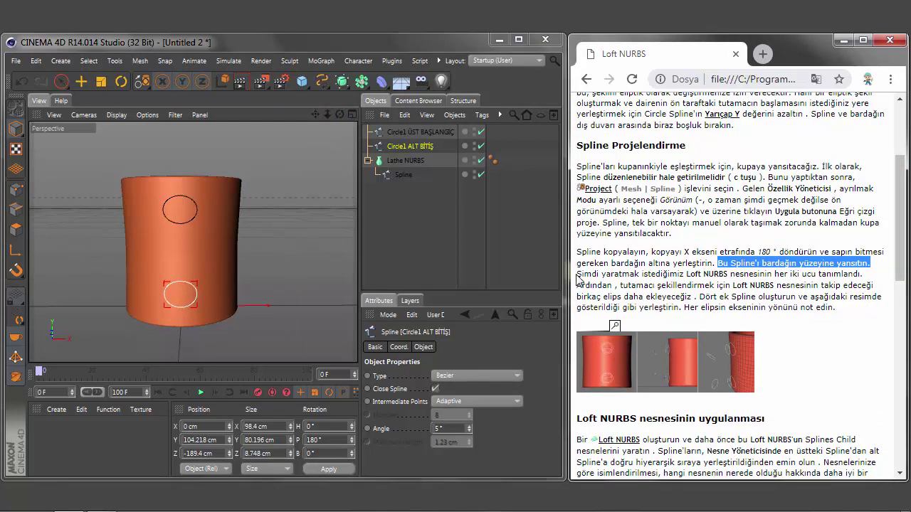
left_click(579, 274)
left_click_drag(579, 274, 682, 278)
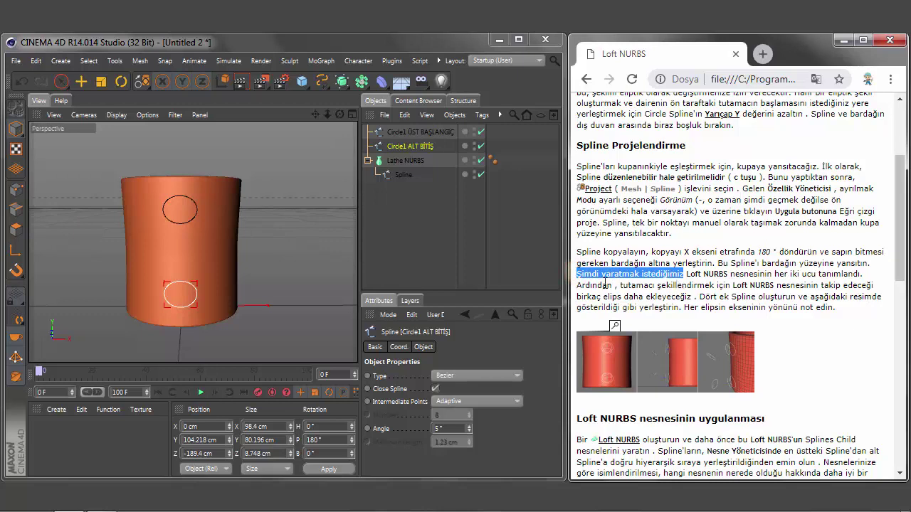
left_click_drag(685, 274, 864, 276)
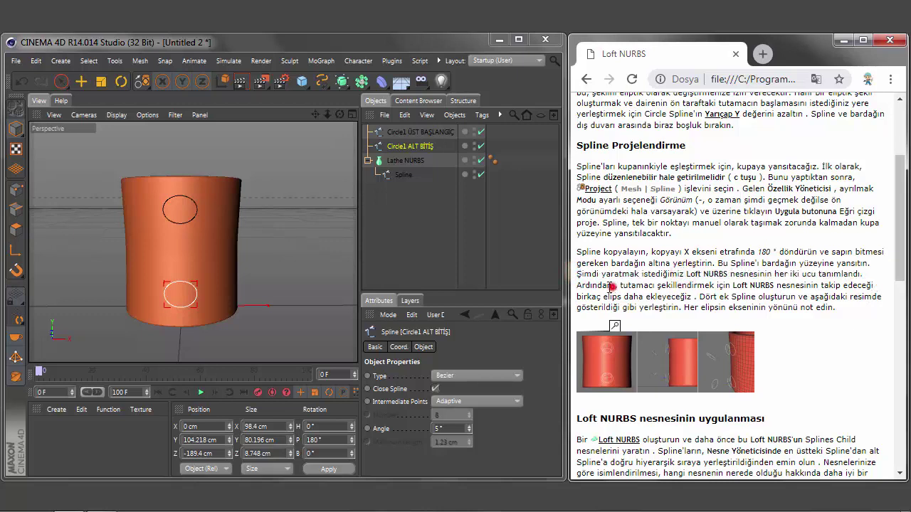
mouse_move(612, 285)
left_mouse_down()
mouse_move(577, 285)
mouse_move(863, 286)
mouse_move(881, 298)
mouse_move(699, 298)
left_mouse_up()
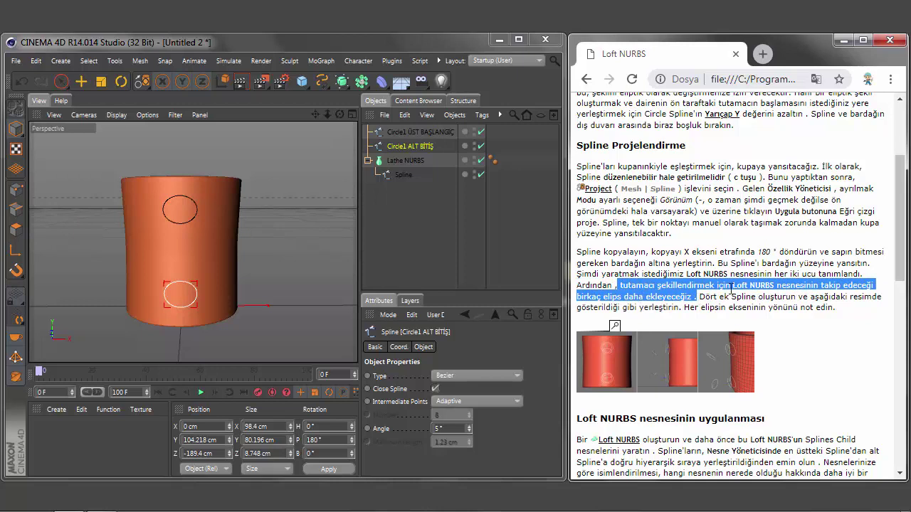
Step: Highlight the tutorial's instructions on four extra splines and each ellipse's axis direction
left_click_drag(699, 297, 876, 312)
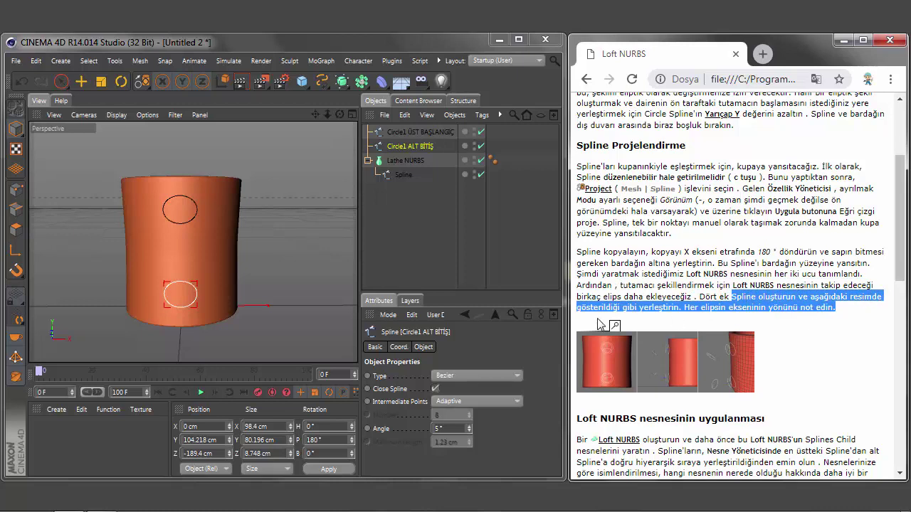
left_click(661, 320)
mouse_move(697, 298)
left_mouse_down()
mouse_move(698, 318)
mouse_move(711, 302)
left_mouse_up()
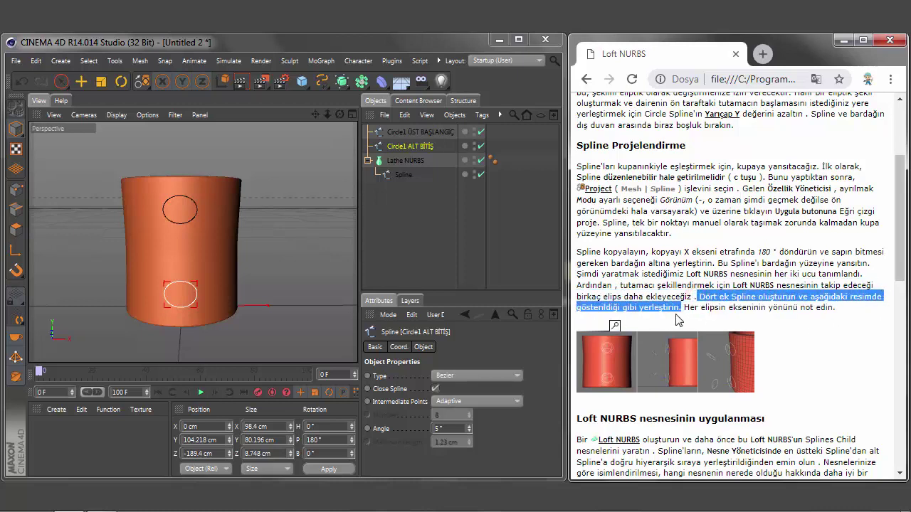
left_click_drag(682, 308, 798, 317)
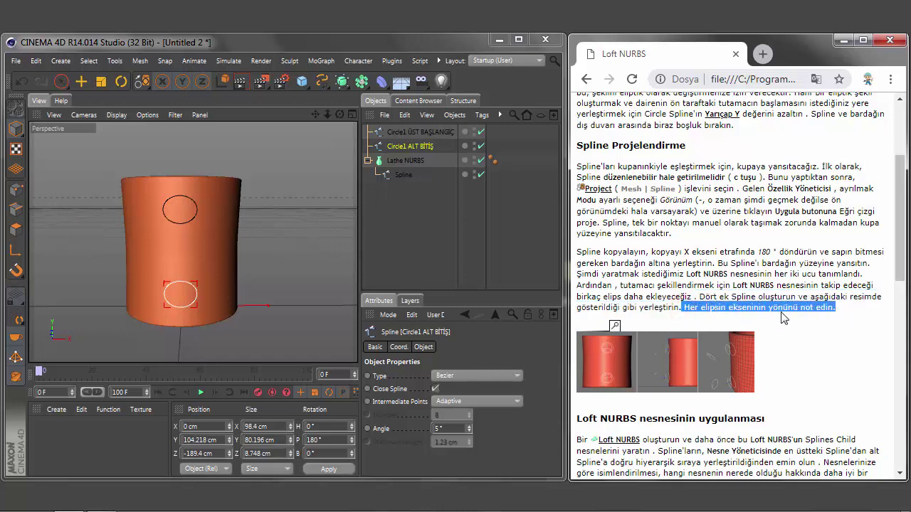
left_click(437, 62)
mouse_move(451, 81)
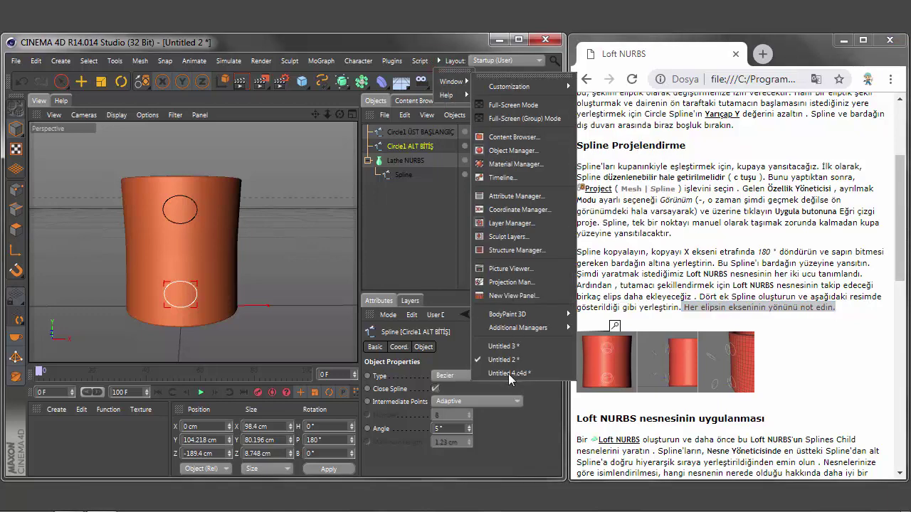
Step: Switch to the finished Untitled 3 mug and inspect its Circle and Kreis.2 cross-sections
left_click(501, 373)
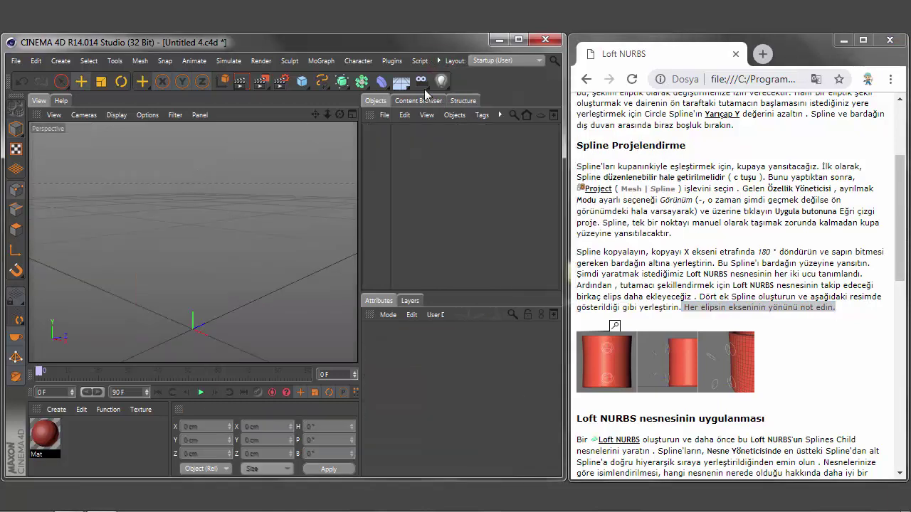
left_click(438, 62)
left_click(502, 358)
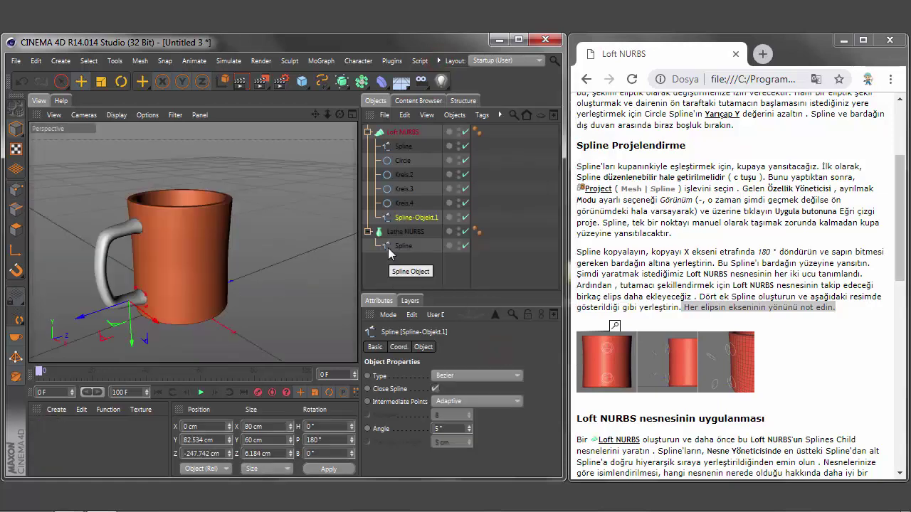
left_click(403, 146)
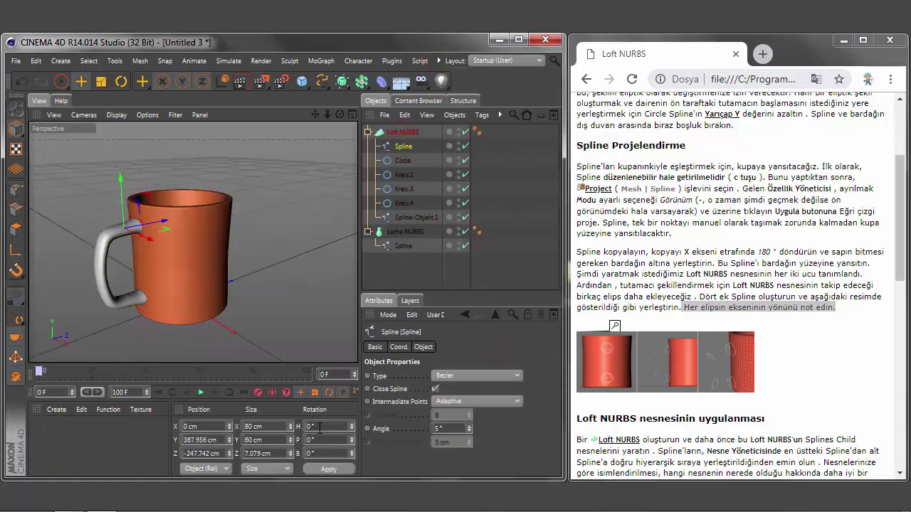
left_click(405, 161)
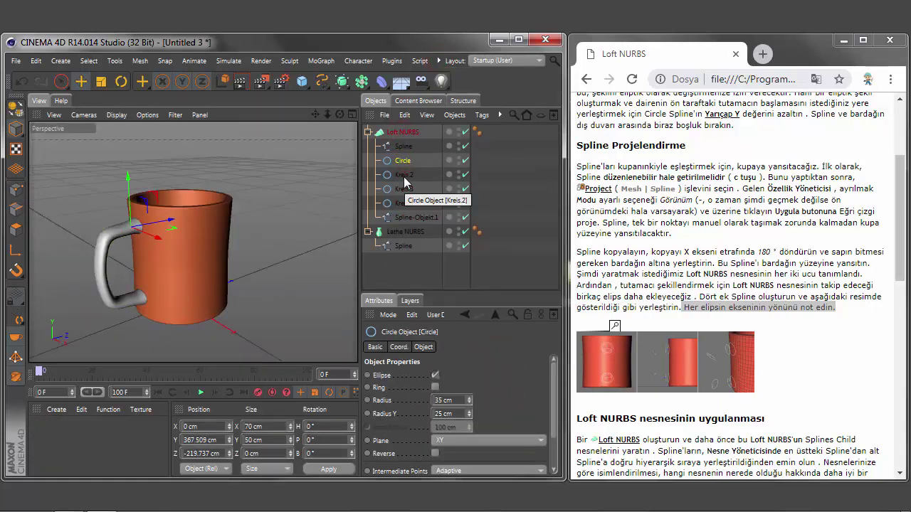
left_click(405, 178)
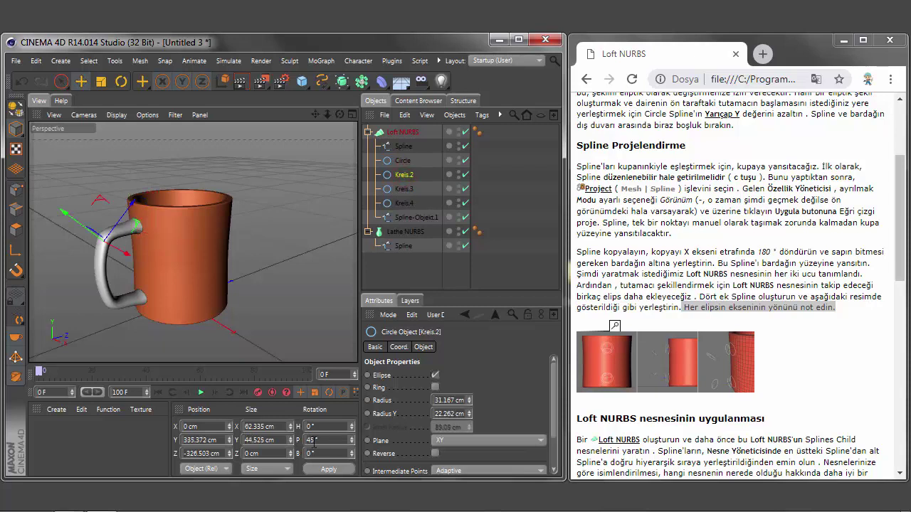
left_click(403, 160)
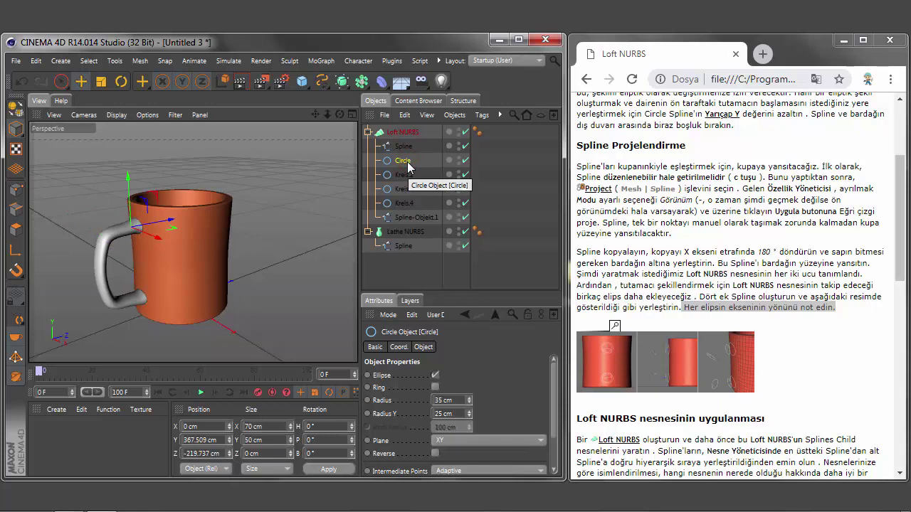
Step: Pick the Doodle tool and check the rotations of Circle and Kreis.2–Kreis.4
left_click(114, 62)
left_click(250, 208)
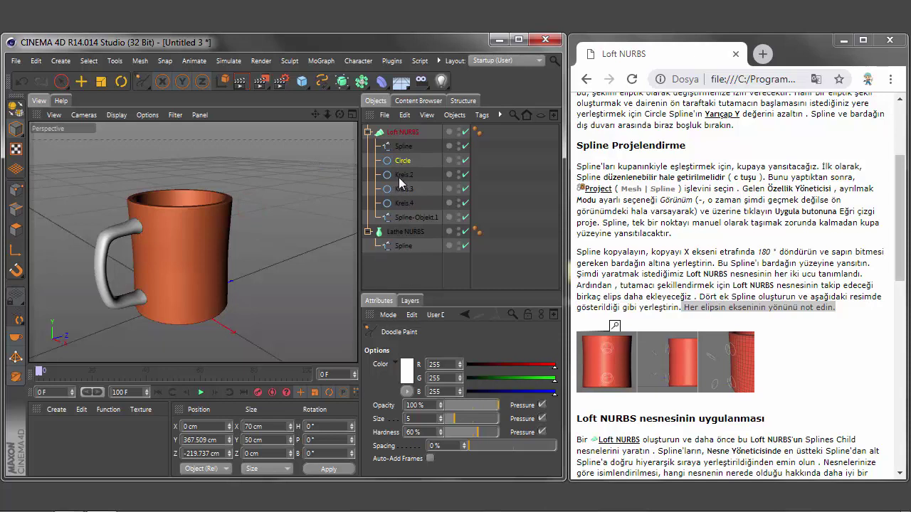
left_click(403, 160)
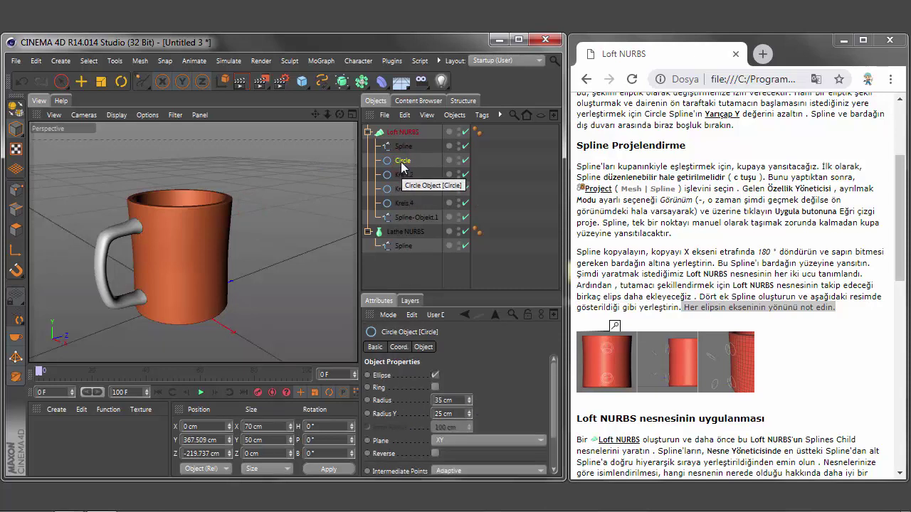
left_click(403, 176)
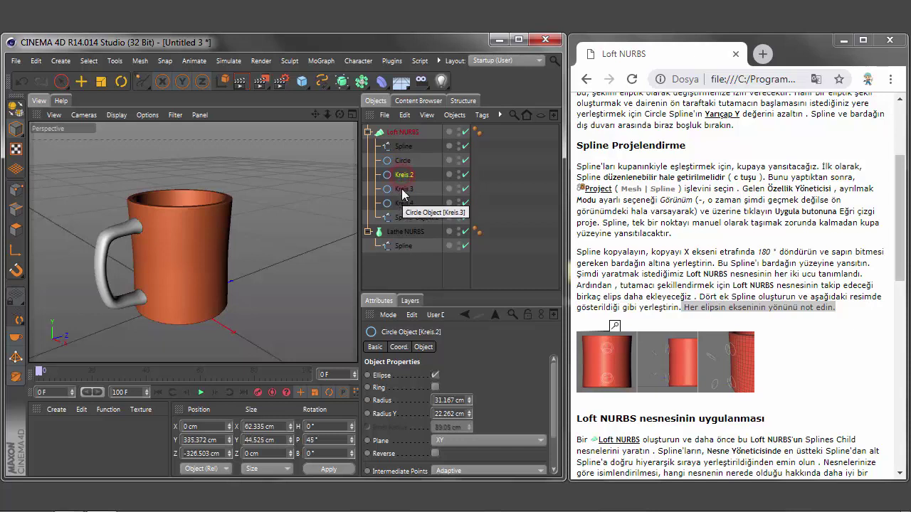
left_click(403, 189)
left_click(402, 204)
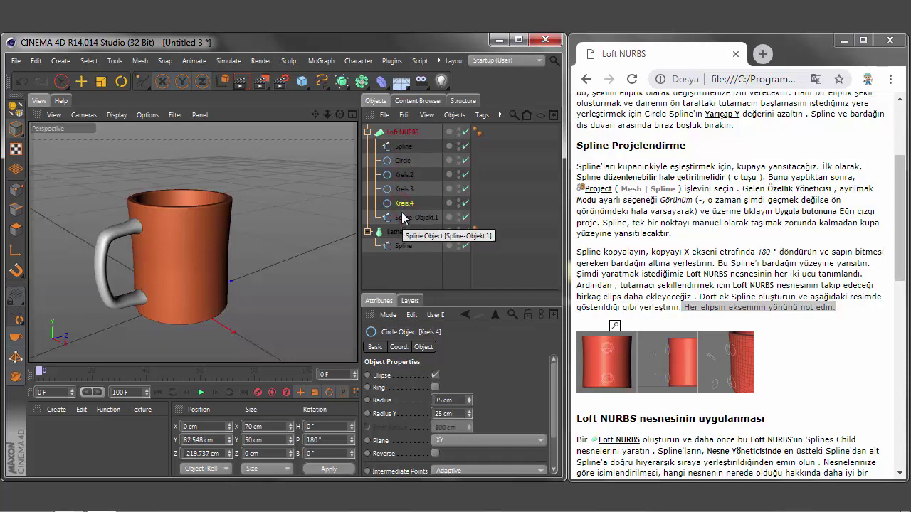
left_click(403, 162)
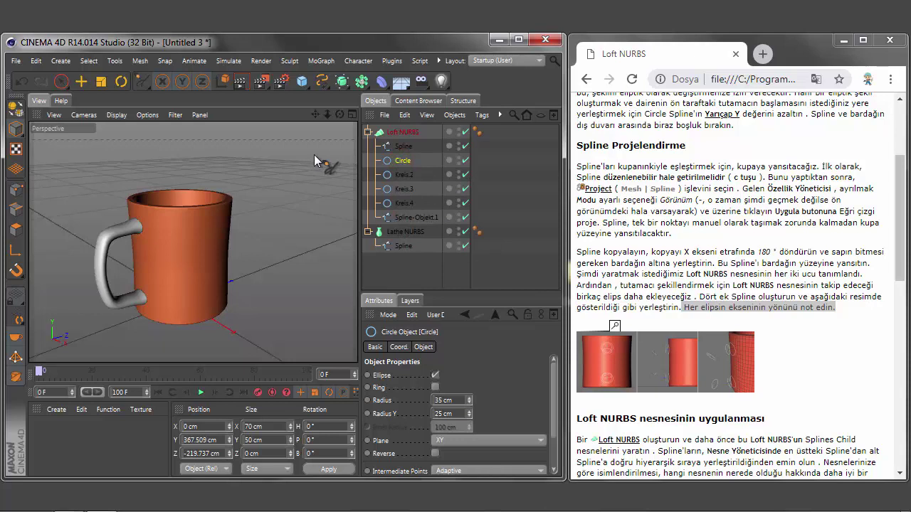
Step: Doodle the loft splines' H rotations (0, 45, 135, 180) in the viewport, then return to Untitled 2
left_click(403, 190)
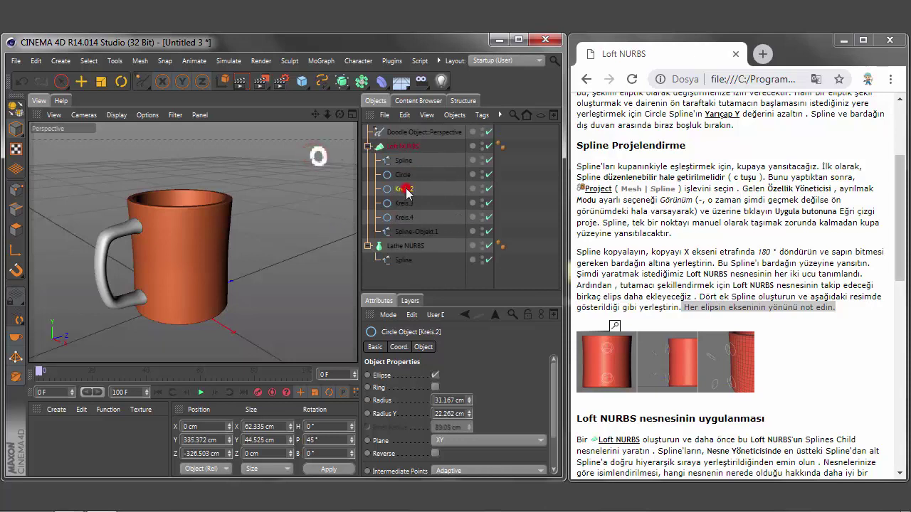
mouse_move(306, 173)
left_mouse_down()
mouse_move(313, 196)
mouse_move(324, 196)
mouse_move(295, 217)
mouse_move(294, 228)
mouse_move(305, 227)
mouse_move(322, 211)
mouse_move(294, 269)
mouse_move(307, 269)
mouse_move(310, 243)
mouse_move(332, 249)
left_mouse_up()
left_click(403, 203)
left_click(405, 217)
left_click(416, 232)
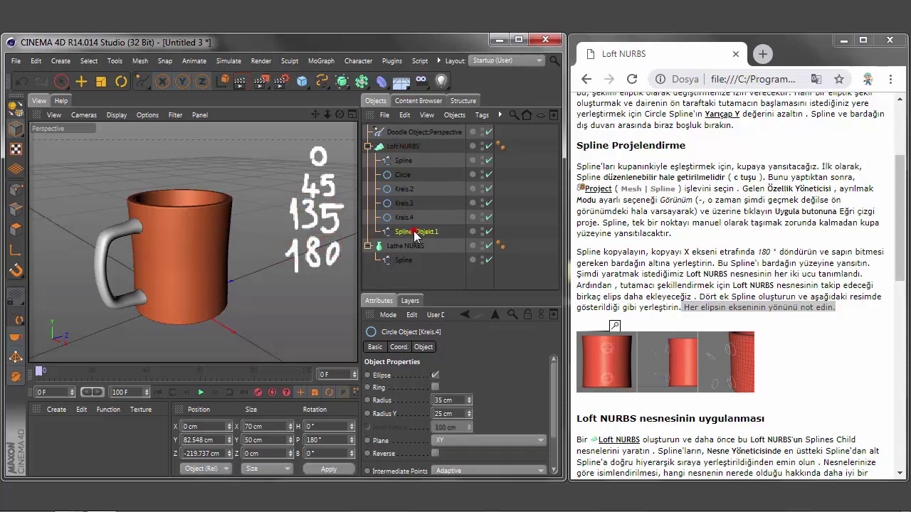
mouse_move(291, 284)
left_mouse_down()
mouse_move(291, 299)
mouse_move(322, 280)
mouse_move(338, 289)
left_mouse_up()
left_click(404, 160)
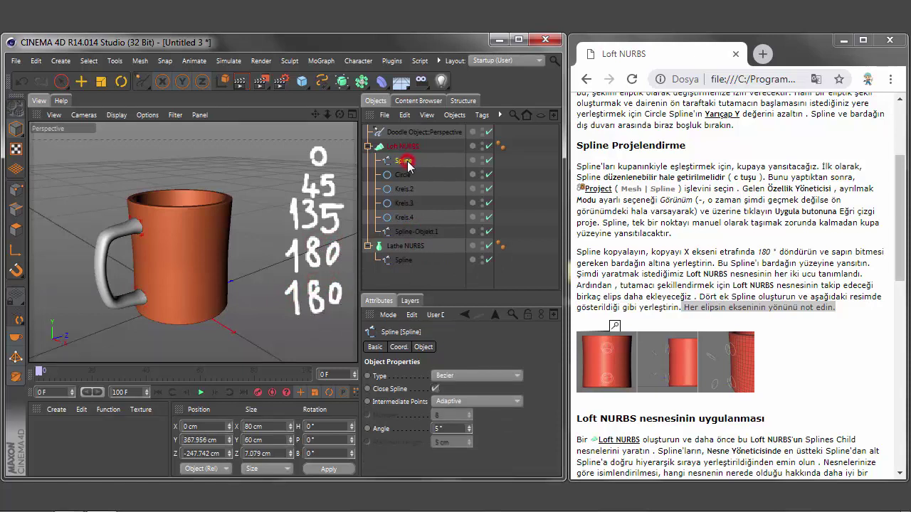
left_click_drag(312, 137, 313, 128)
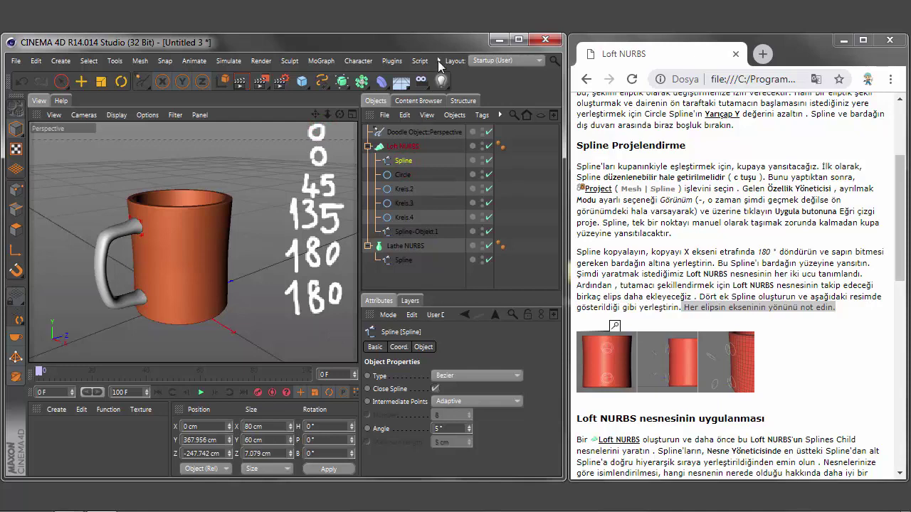
left_click(439, 62)
left_click(503, 365)
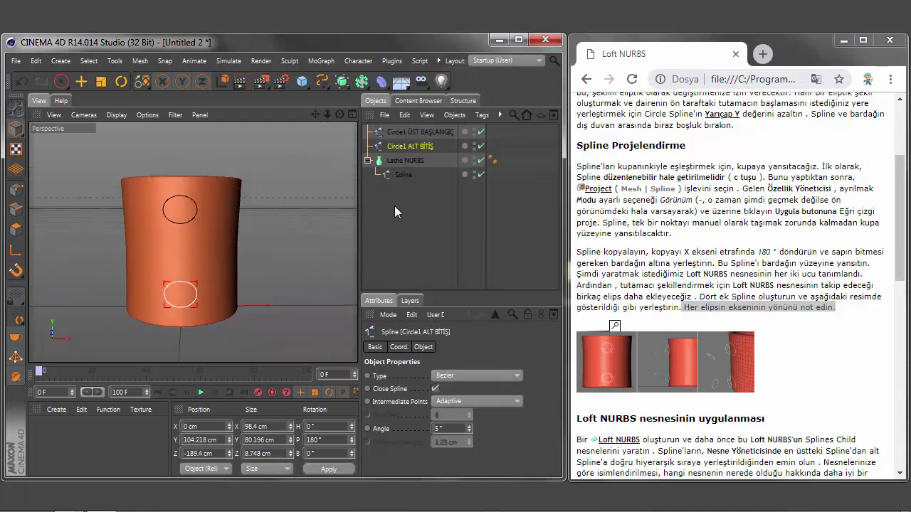
Step: Add a new Circle spline and disable the Lathe NURBS cylinder
left_click(324, 89)
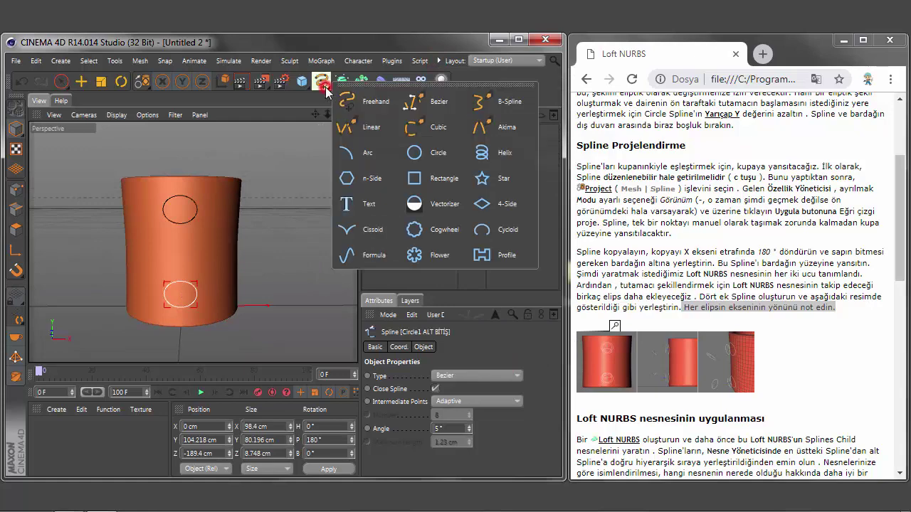
left_click(420, 155)
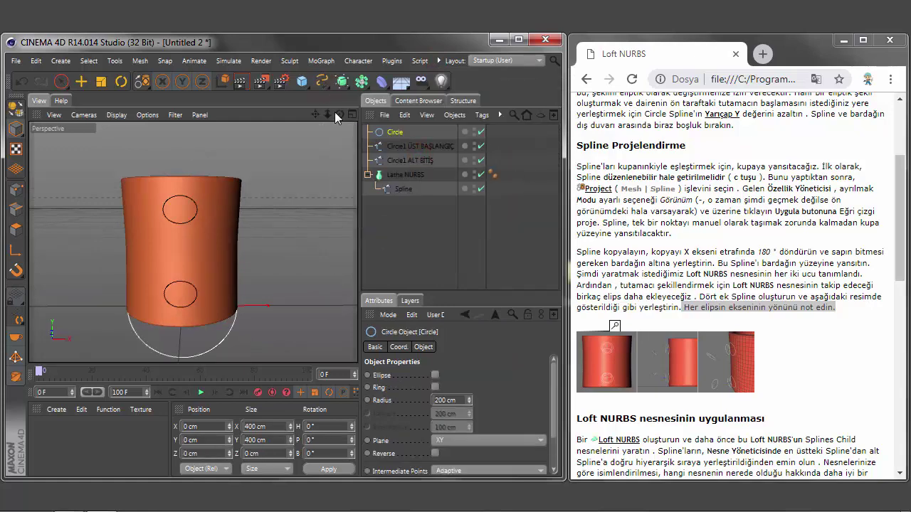
left_click_drag(341, 116, 306, 125)
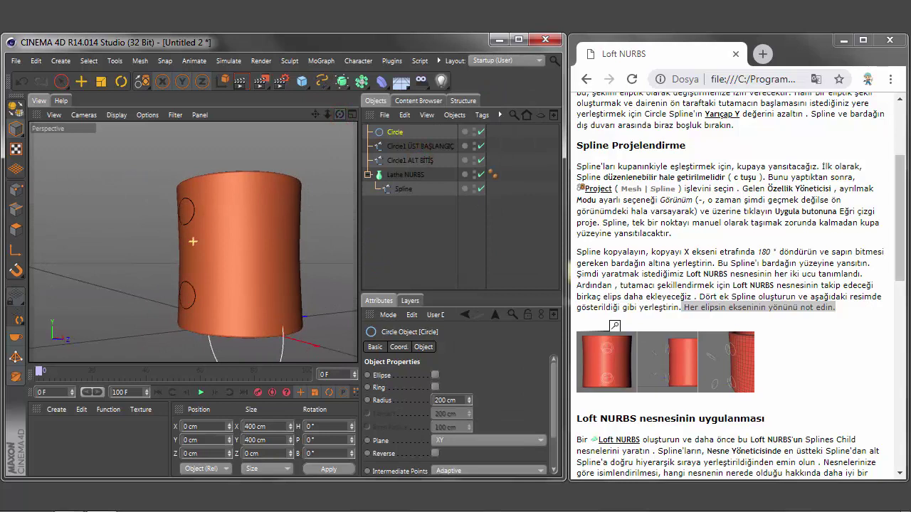
left_click(481, 174)
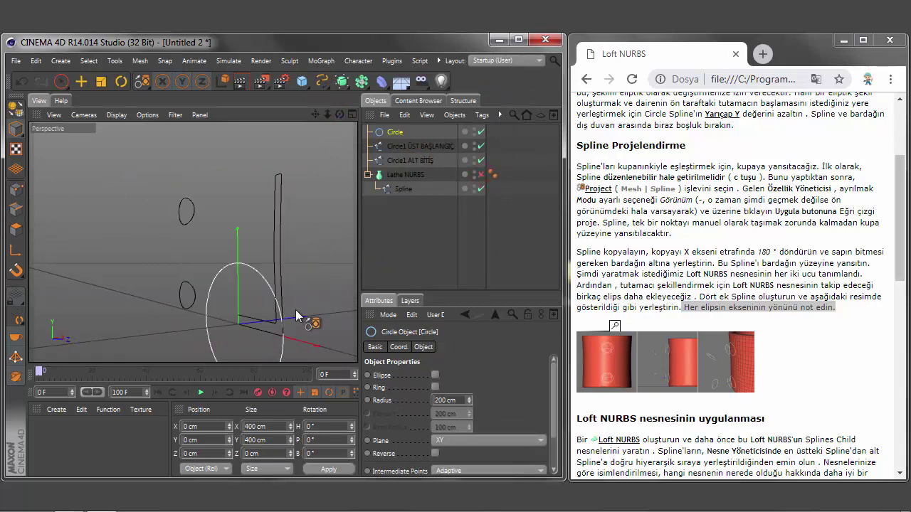
mouse_move(394, 138)
left_mouse_down()
mouse_move(249, 328)
mouse_move(192, 341)
left_mouse_up()
Step: Raise the circle to Y 361.886 cm over the upper end circle and shrink it to 40.4 cm
left_click(81, 81)
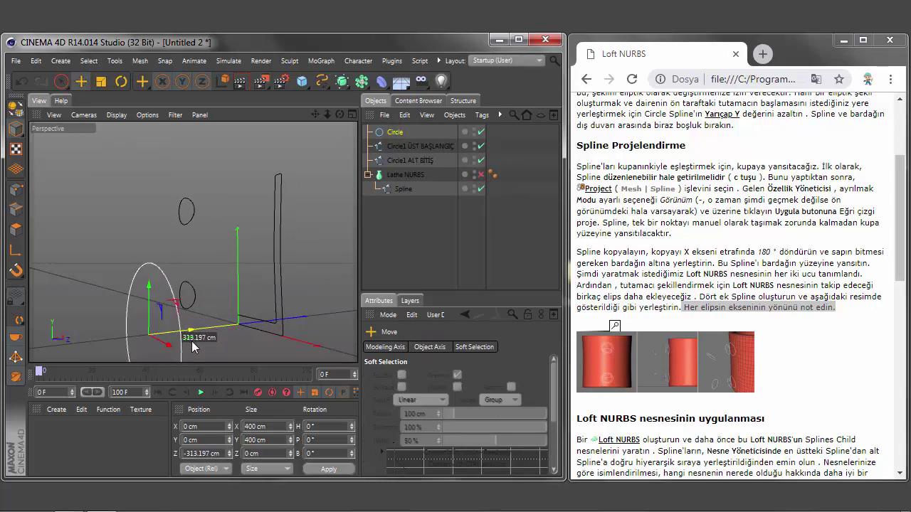
left_click_drag(341, 115, 335, 136)
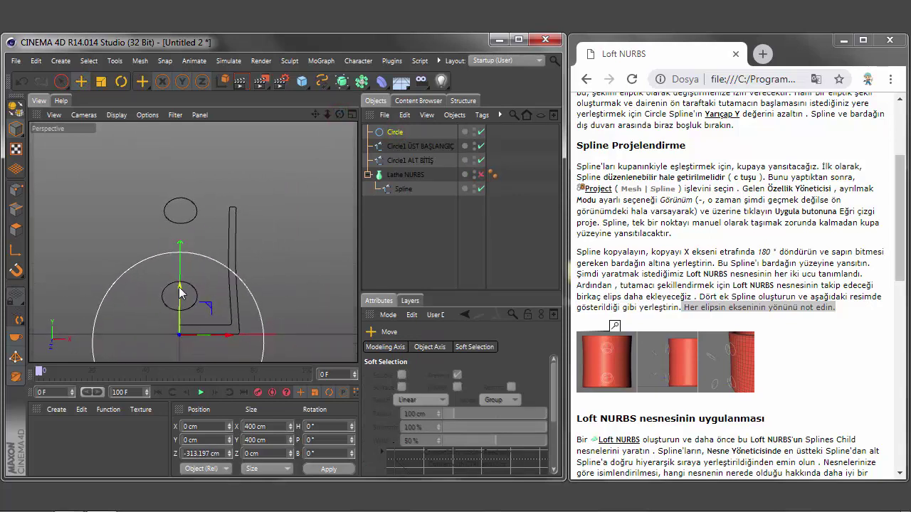
left_click_drag(179, 241, 179, 152)
left_click_drag(340, 115, 334, 131)
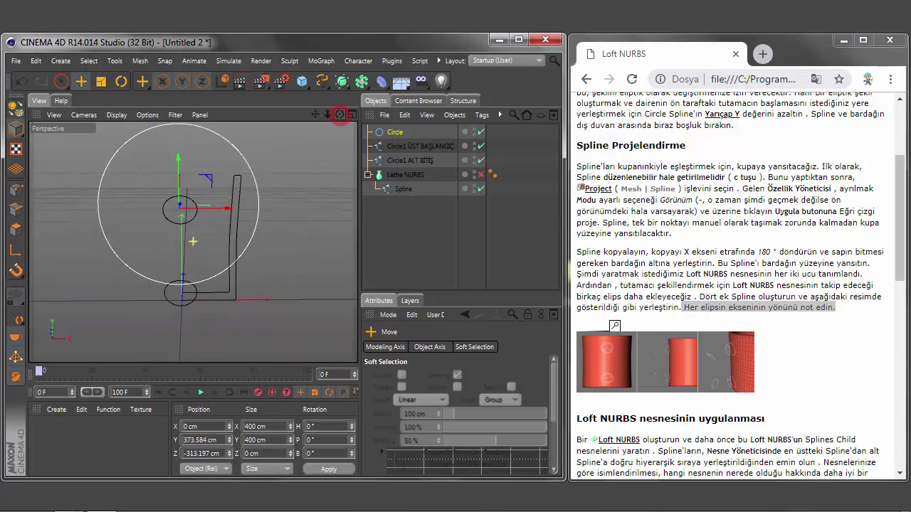
left_click(102, 82)
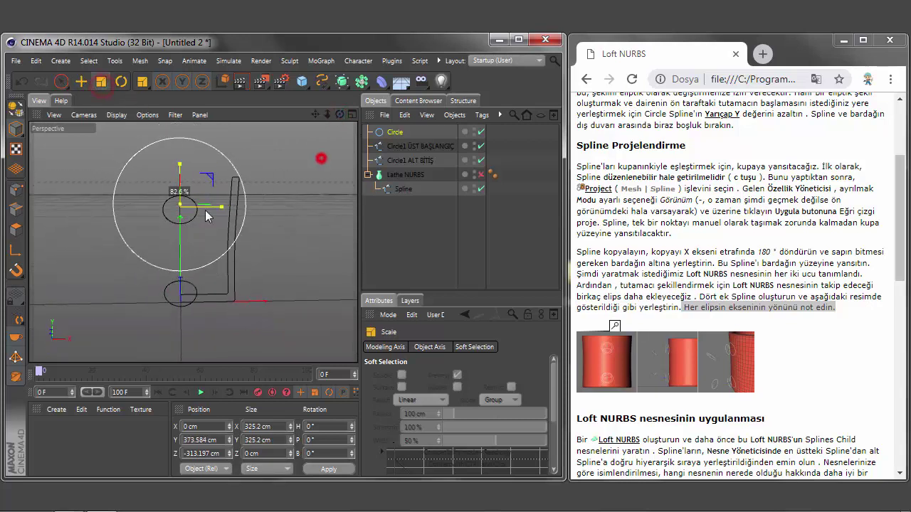
left_click_drag(205, 209, 183, 206)
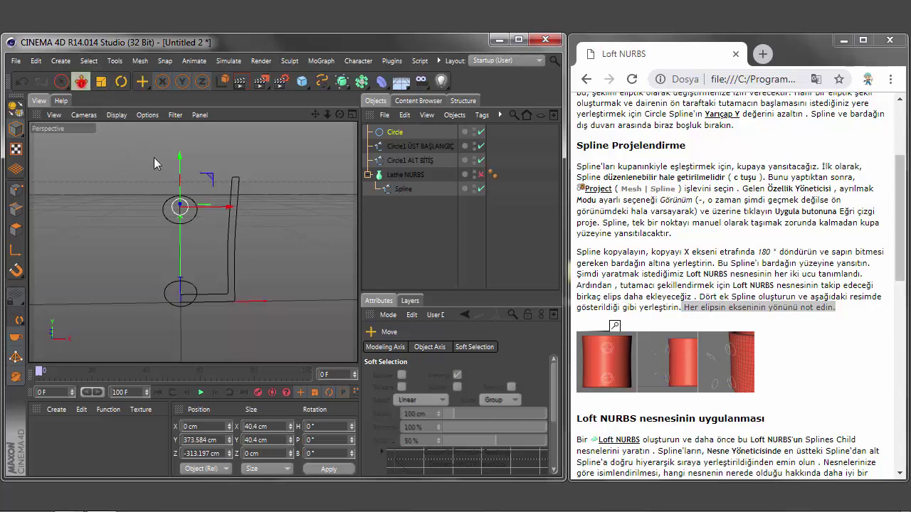
key("e")
left_click_drag(178, 159, 179, 166)
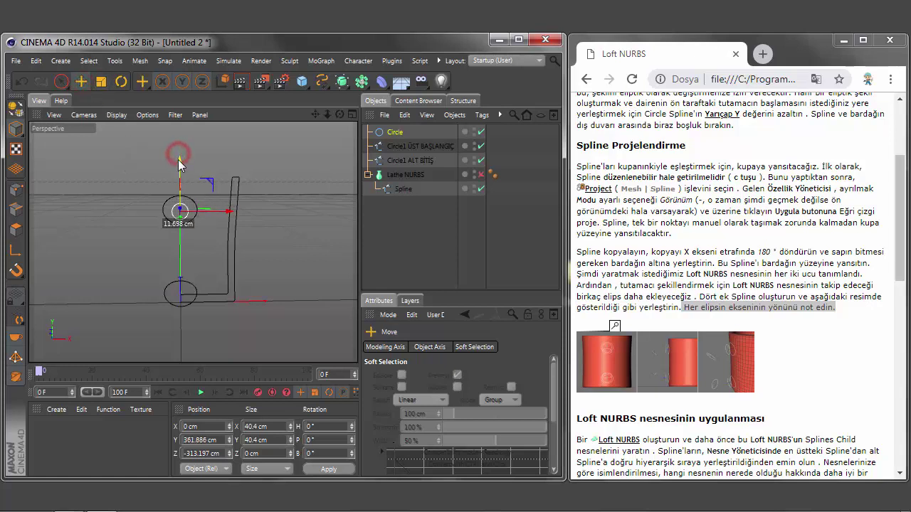
Step: Enlarge the tutorial's reference image, then clear the Cinema 4D object selection
left_click(618, 378)
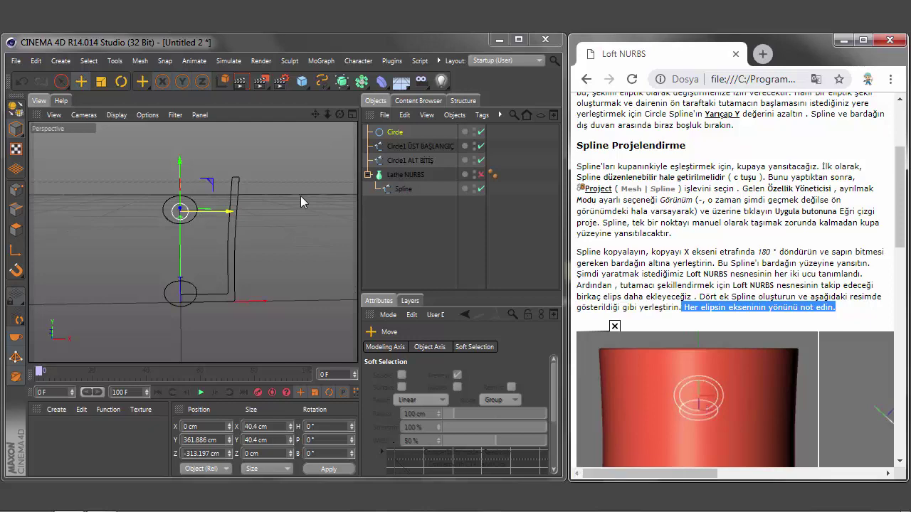
left_click(292, 222)
left_click(117, 213)
scroll(179, 215, "up", 5)
scroll(192, 203, "down", 2)
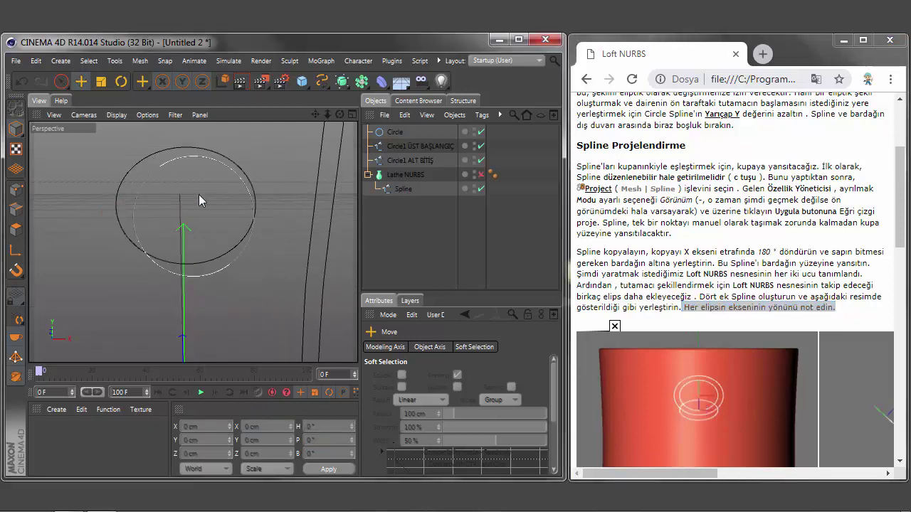
Step: Make the circle an ellipse with Radius Y 15.2 cm and slide it toward the mug wall
left_click(395, 133)
left_click_drag(340, 115, 341, 128)
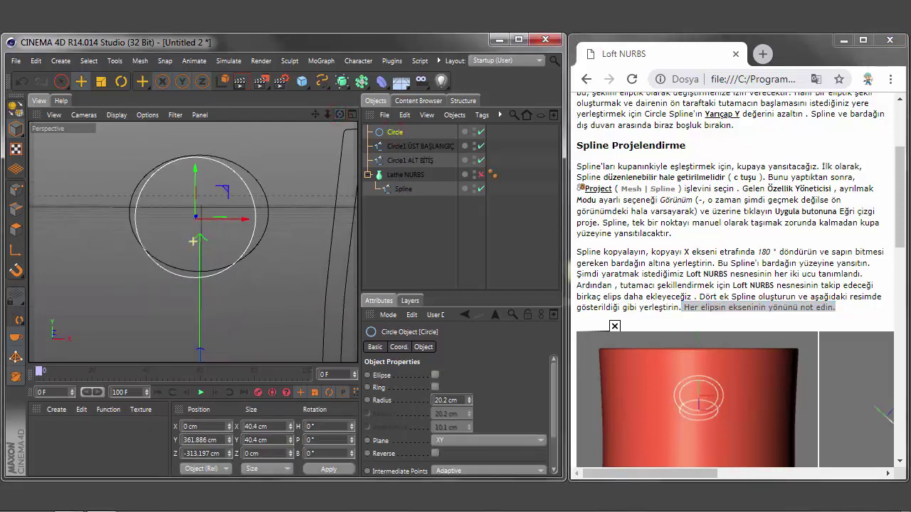
left_click(434, 375)
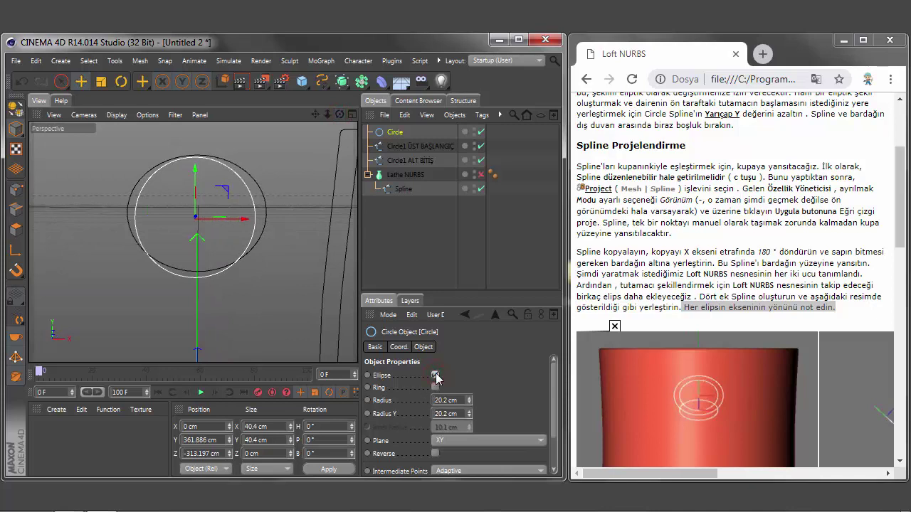
mouse_move(470, 418)
left_mouse_down()
mouse_move(469, 435)
mouse_move(470, 420)
left_mouse_up()
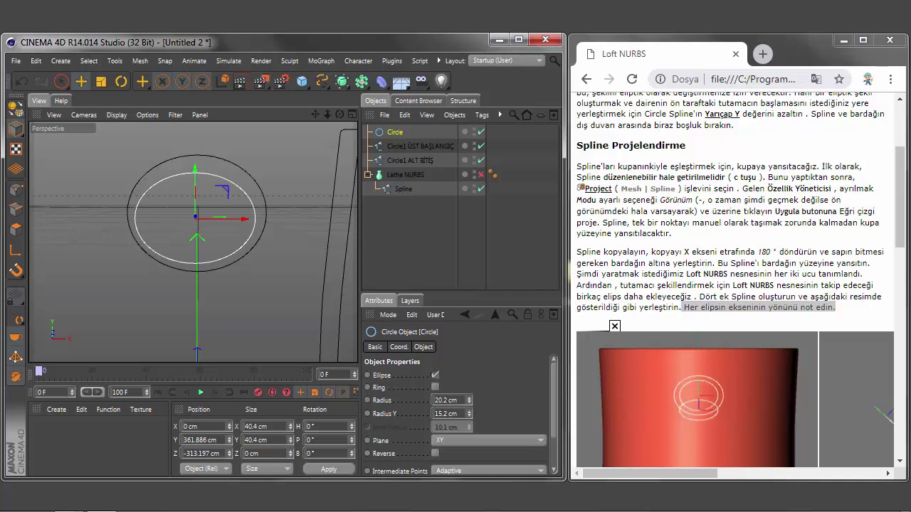
left_click_drag(339, 115, 197, 240)
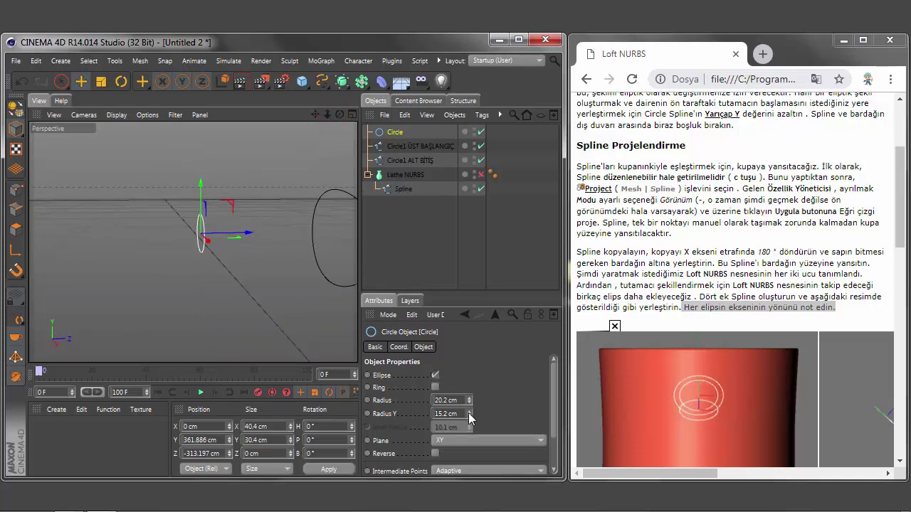
left_click_drag(254, 239, 351, 235)
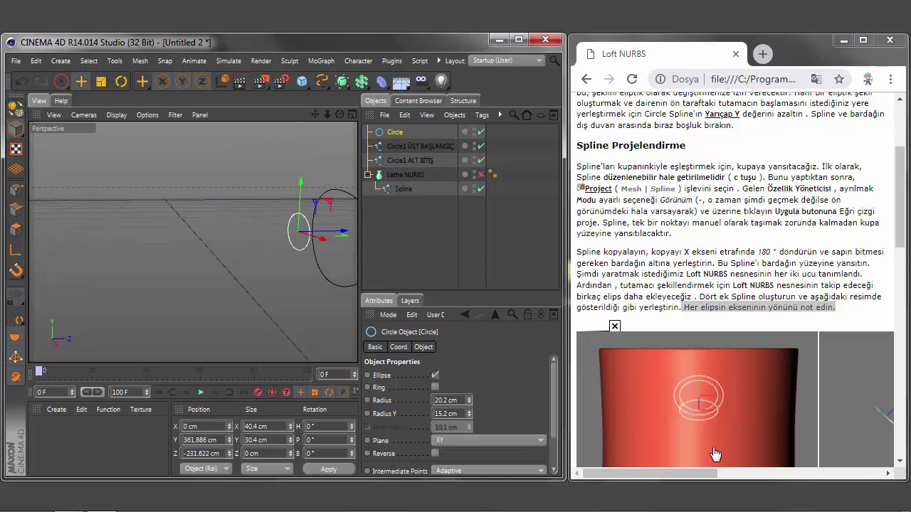
Step: Scale the ellipse to about 62 by 47 cm
left_click(701, 475)
left_click_drag(701, 475, 782, 475)
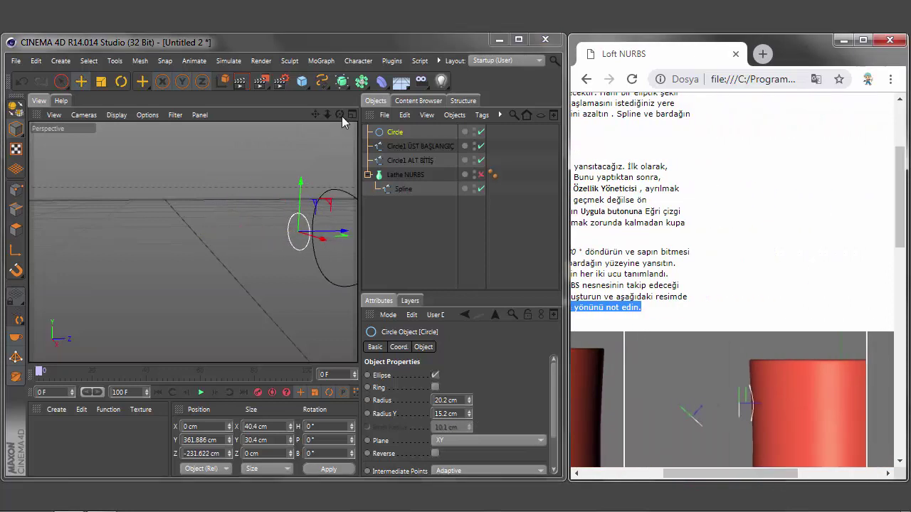
left_click_drag(342, 116, 335, 129)
left_click(101, 81)
mouse_move(120, 246)
left_mouse_down()
mouse_move(113, 261)
mouse_move(273, 125)
left_mouse_up()
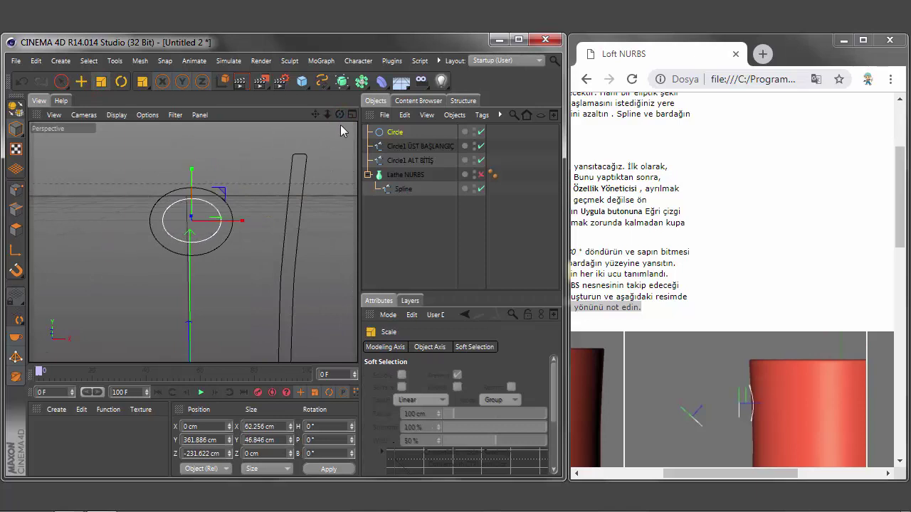
Step: Duplicate the ellipse as Circle.1, placed beside it at Z -279.761 cm
left_click_drag(339, 115, 299, 118)
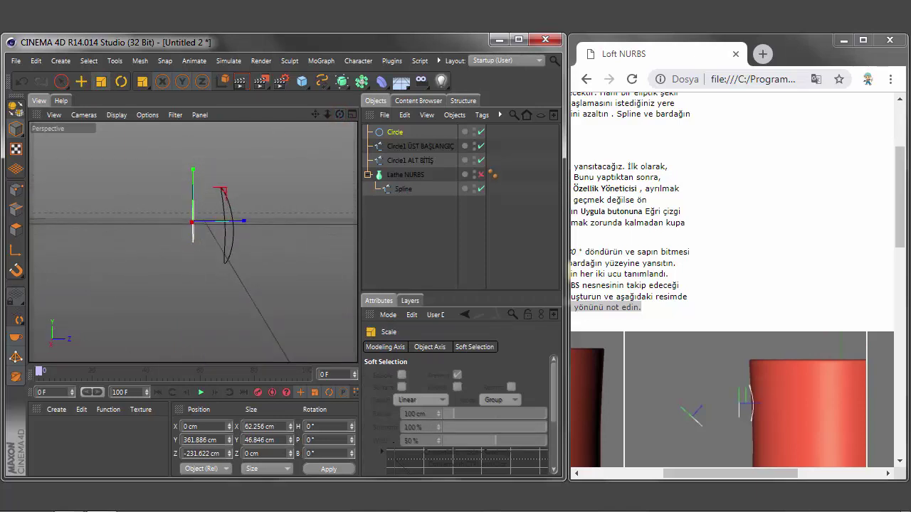
left_click(81, 81)
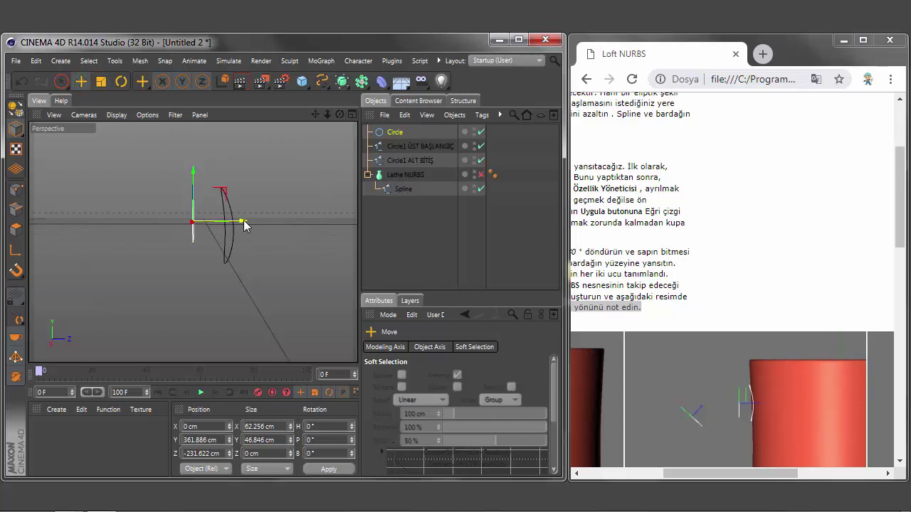
left_click_drag(393, 132, 392, 144)
left_click_drag(242, 221, 201, 229)
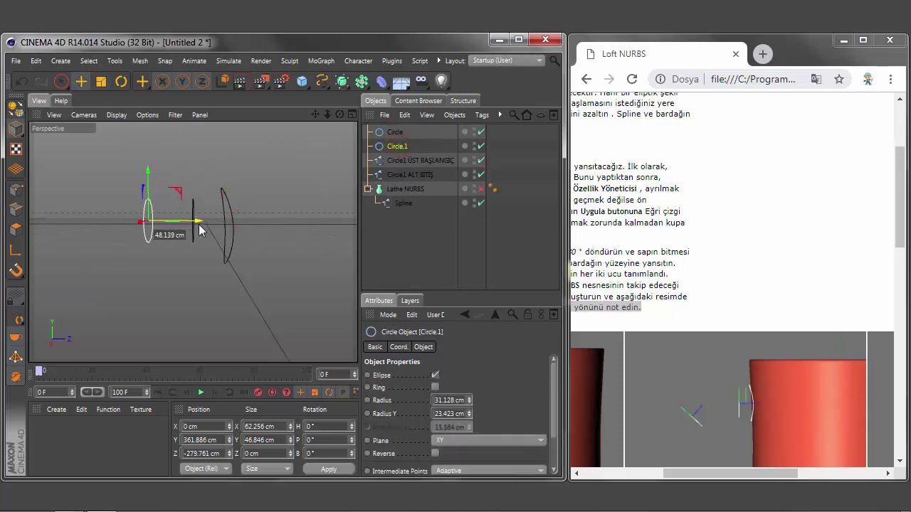
Step: Move Circle.1 down and along Z, comparing against the finished Untitled 3 mug
left_click_drag(339, 115, 341, 118)
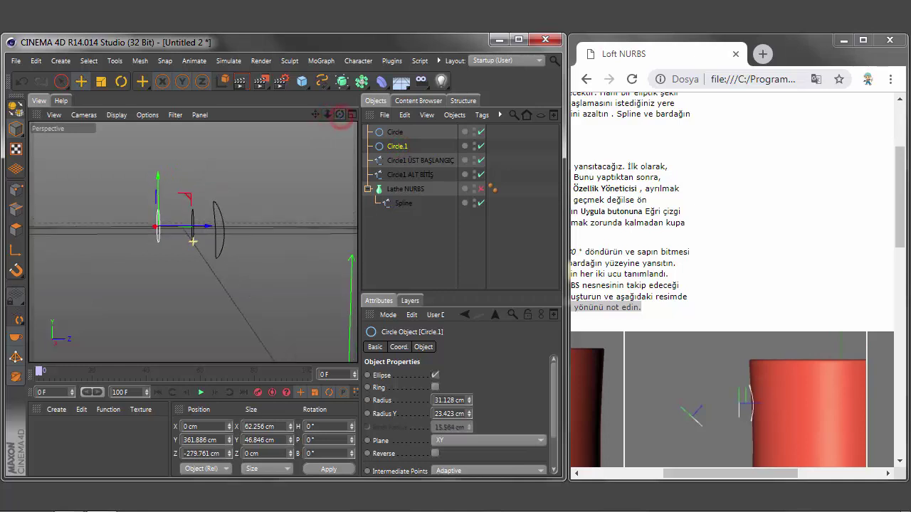
left_click_drag(163, 180, 147, 216)
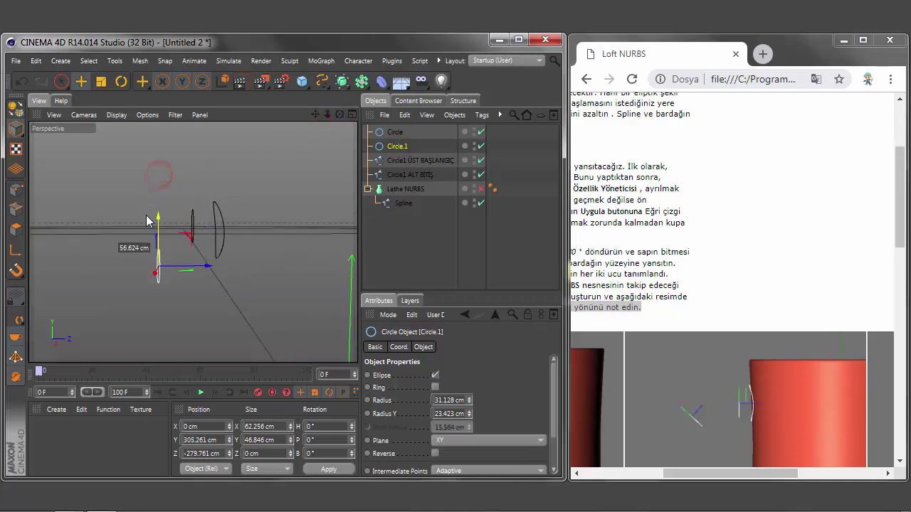
left_click_drag(210, 272, 148, 277)
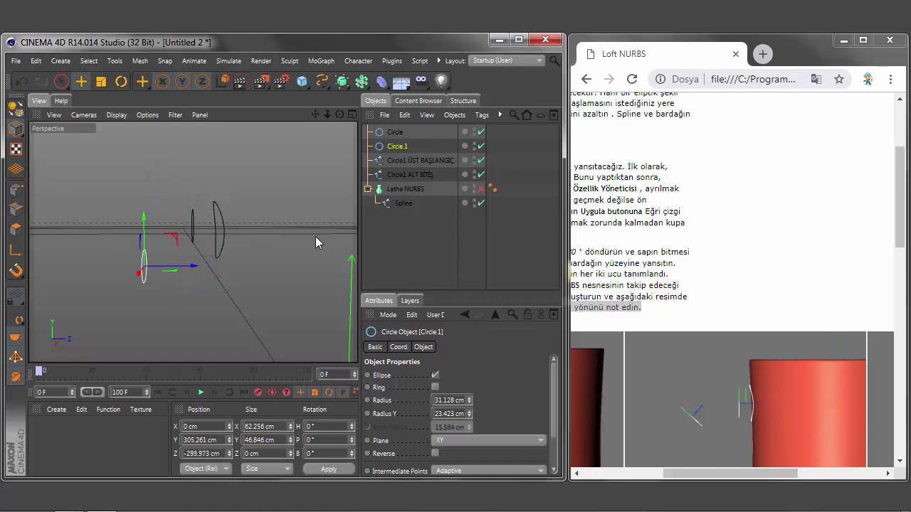
left_click(439, 61)
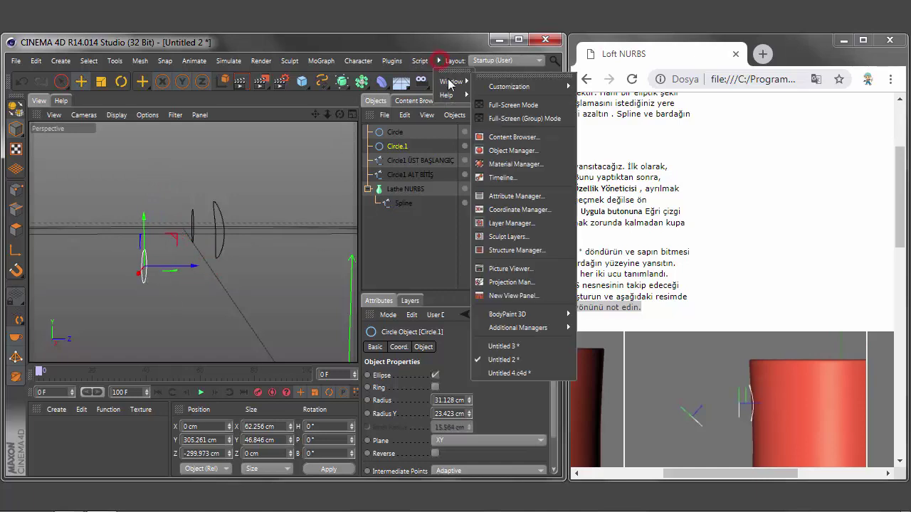
left_click(510, 349)
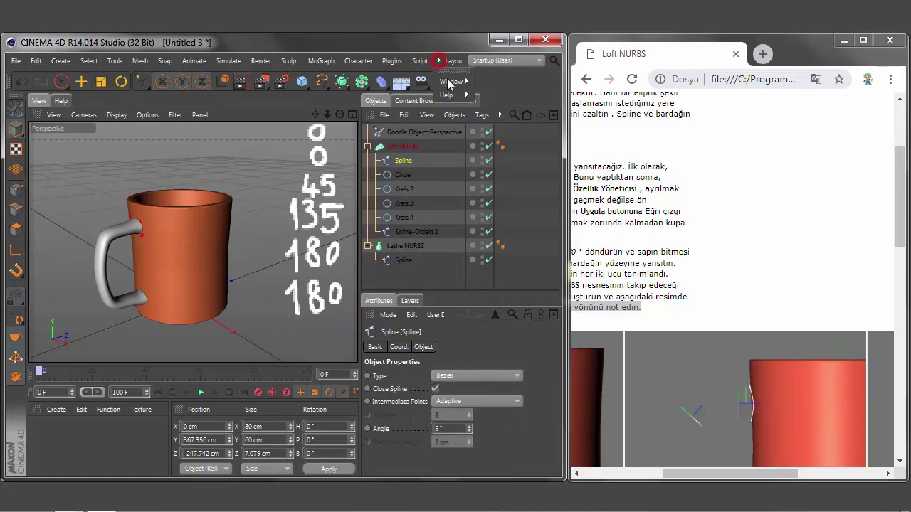
left_click(439, 61)
left_click(496, 358)
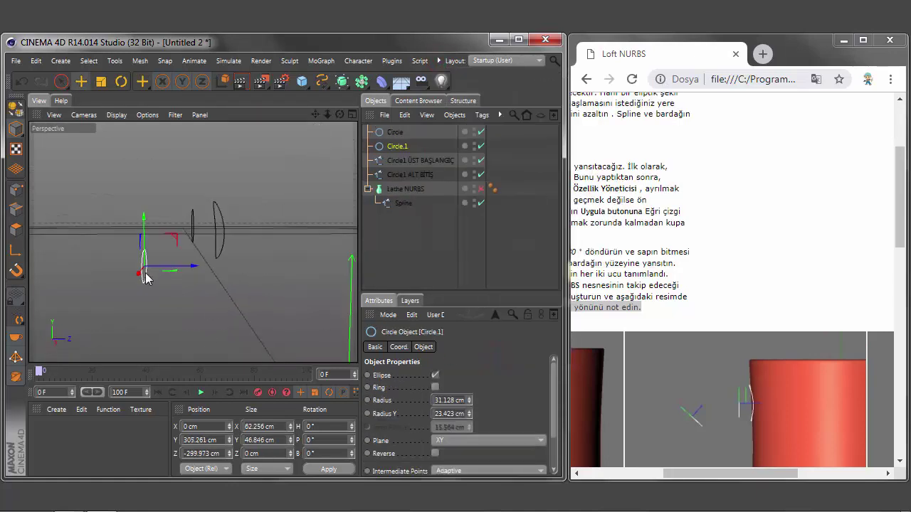
Step: Pitch Circle.1 to 45° and raise it to Y 335.16 cm, Z -300.689 cm
double_click(323, 441)
type("45")
left_click(331, 471)
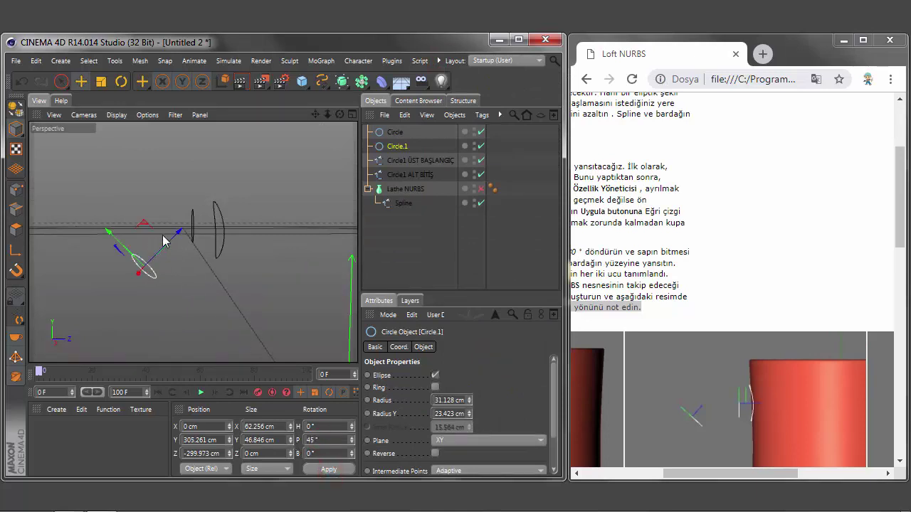
left_click_drag(145, 228, 144, 208)
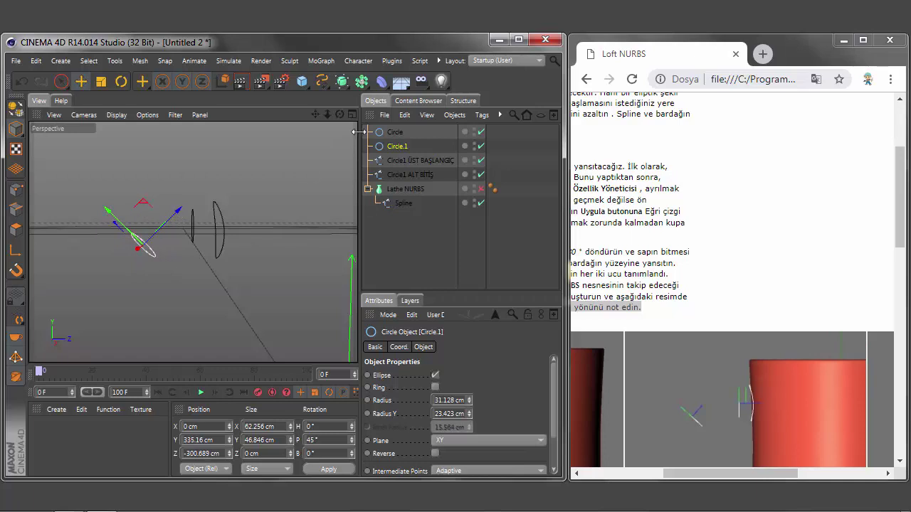
left_click_drag(328, 116, 306, 160)
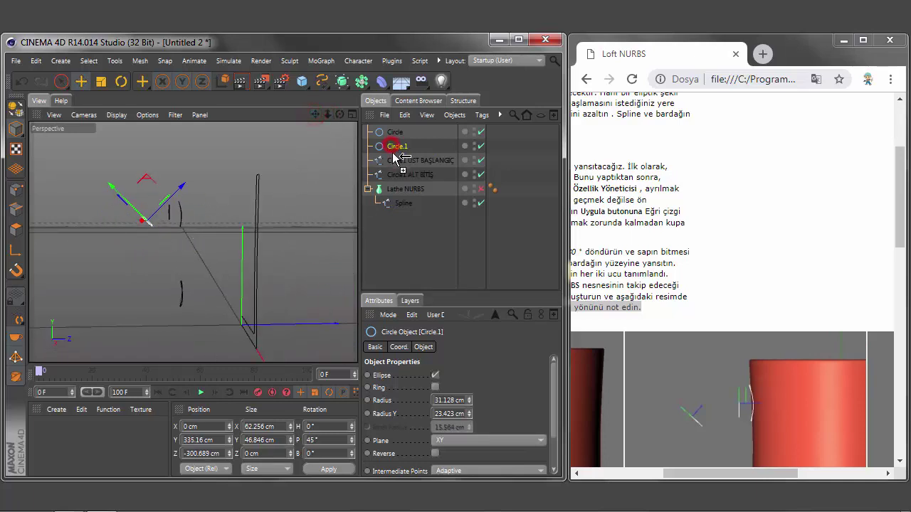
Step: Duplicate Circle.1 as Circle.2 and move it down along world Y to 157.709 cm
left_click_drag(392, 148, 396, 157, "ctrl")
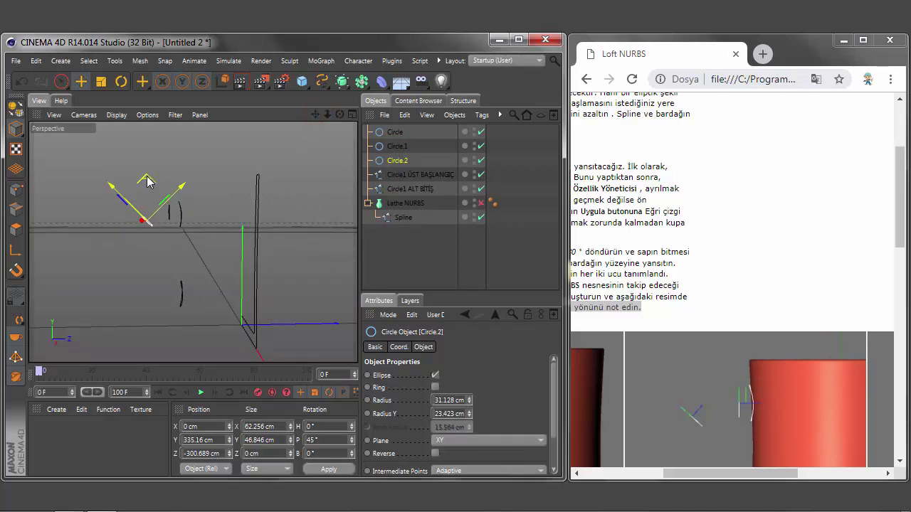
left_click_drag(677, 474, 702, 473)
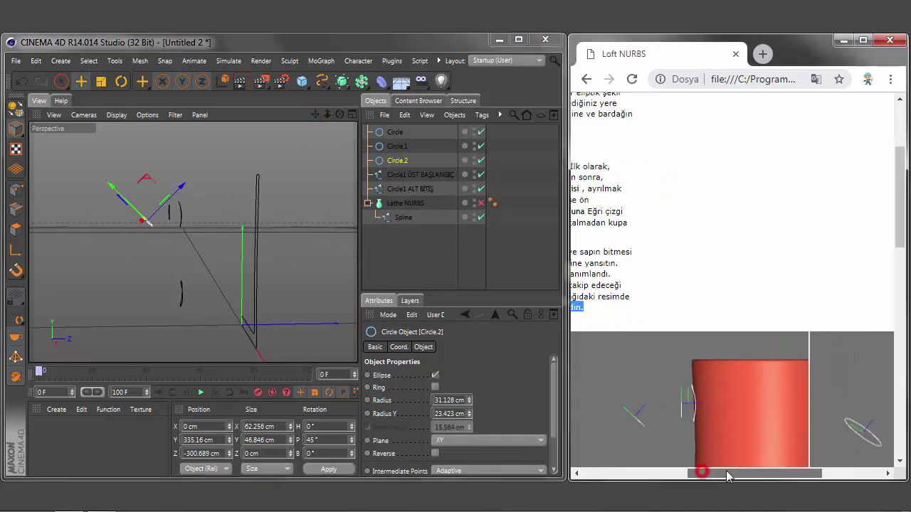
left_click_drag(900, 192, 900, 217)
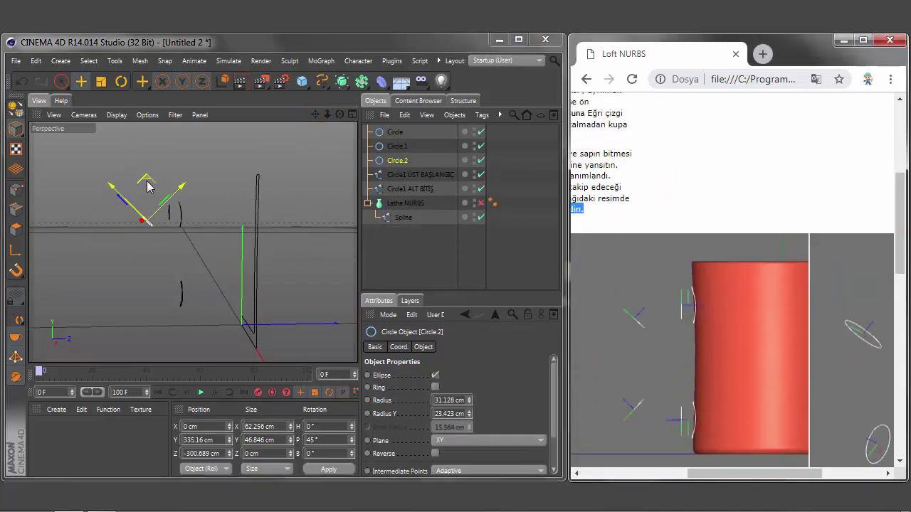
left_click(224, 82)
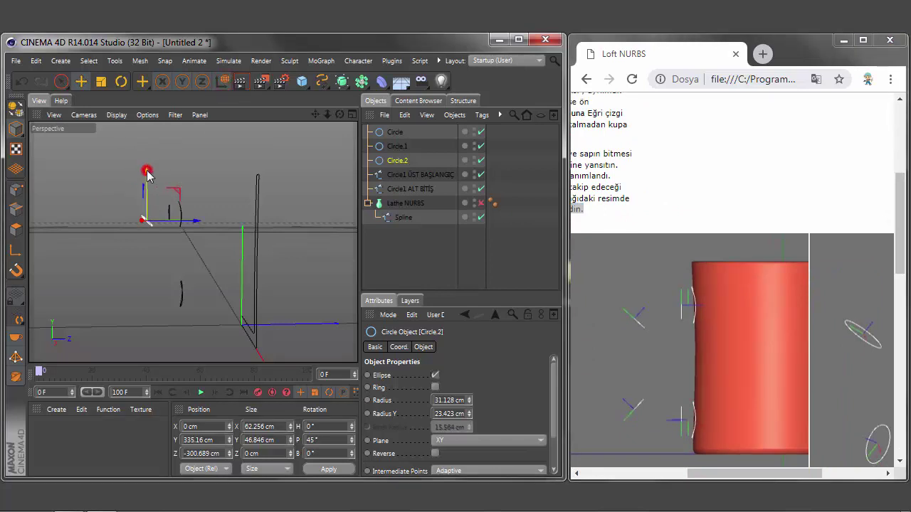
mouse_move(147, 173)
left_mouse_down()
mouse_move(146, 239)
mouse_move(147, 229)
left_mouse_up()
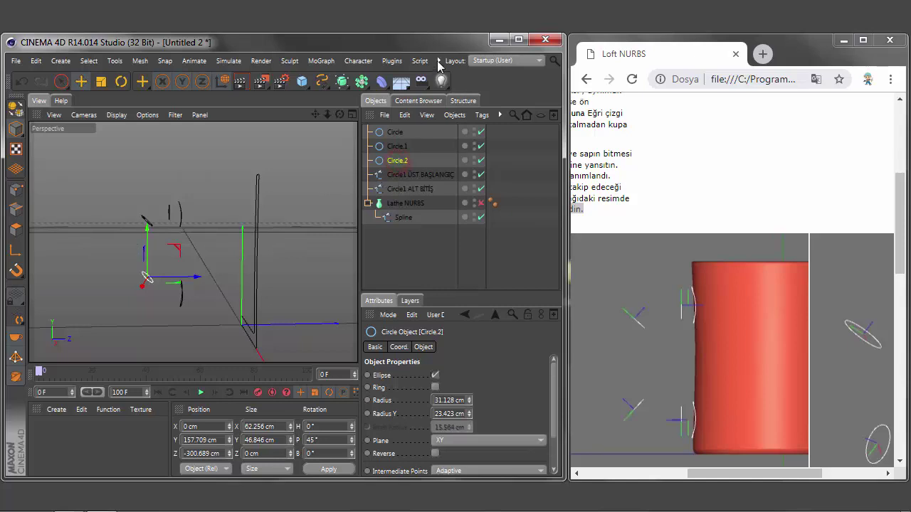
Step: Check the finished mug for reference, then pitch Circle.2 to 135°
left_click(438, 61)
left_click(506, 349)
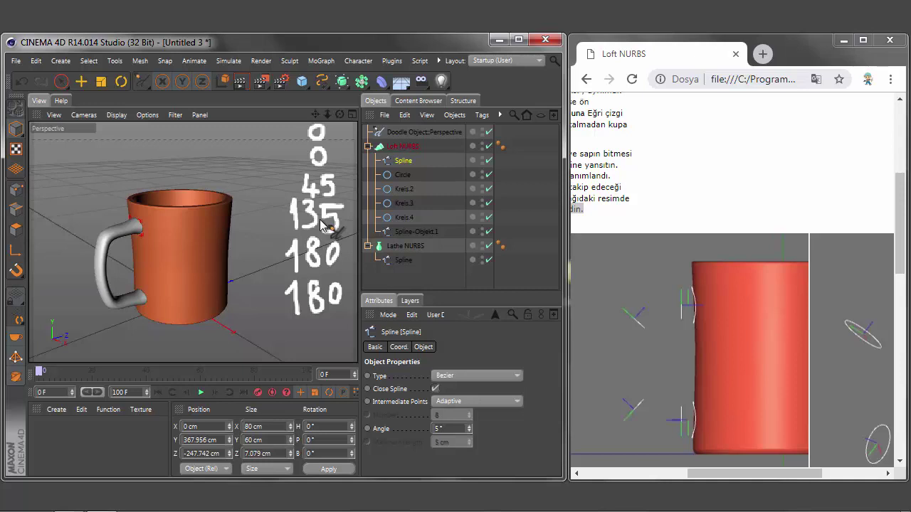
left_click(438, 60)
mouse_move(451, 81)
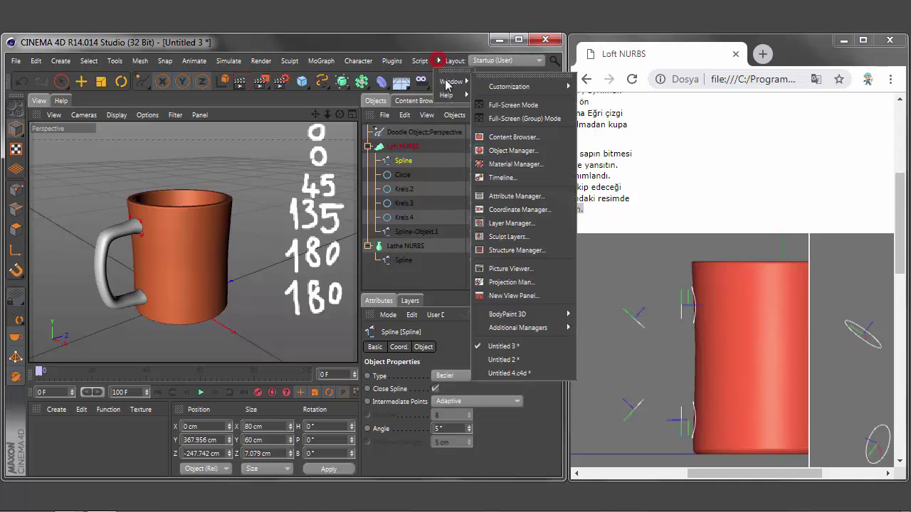
left_click(503, 360)
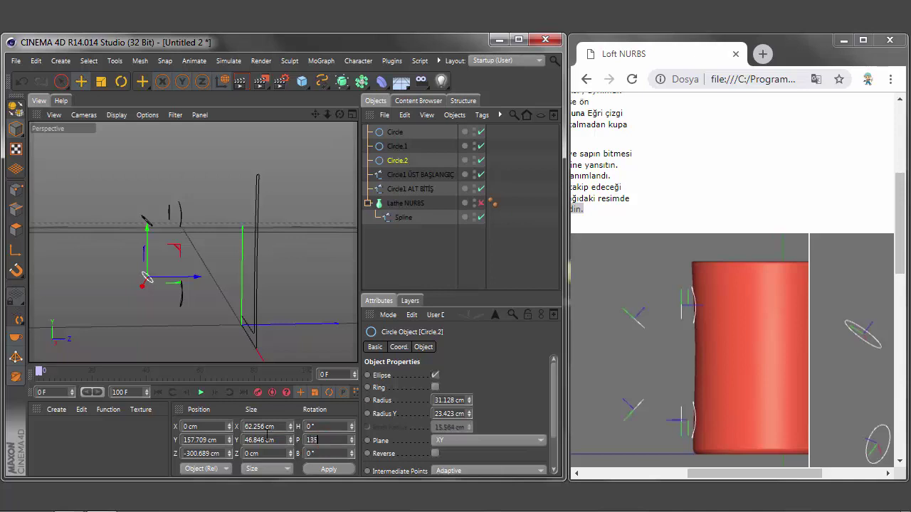
left_click(331, 470)
Step: Duplicate Circle.2 as Circle.3 and move it lower along the handle path
left_click_drag(397, 162, 397, 170, "ctrl")
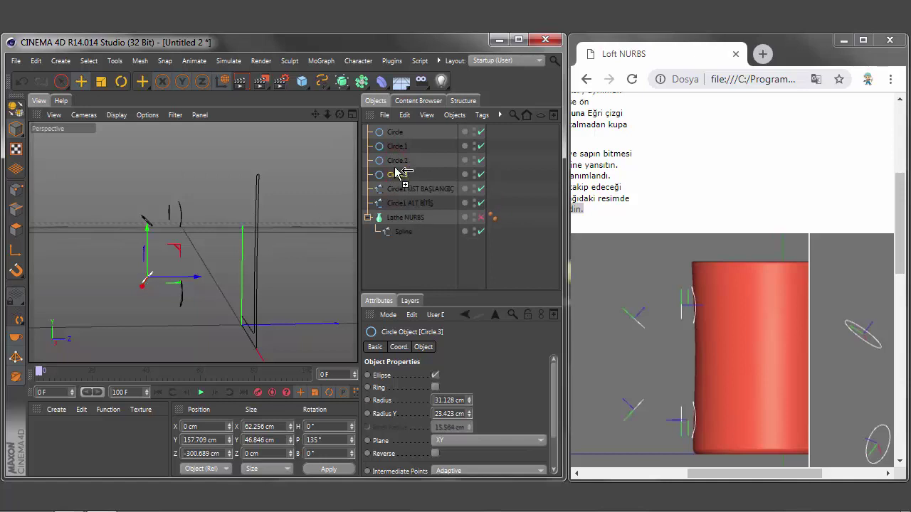
left_click(397, 175)
left_click_drag(148, 231, 224, 296)
left_click_drag(278, 242, 193, 242, "alt")
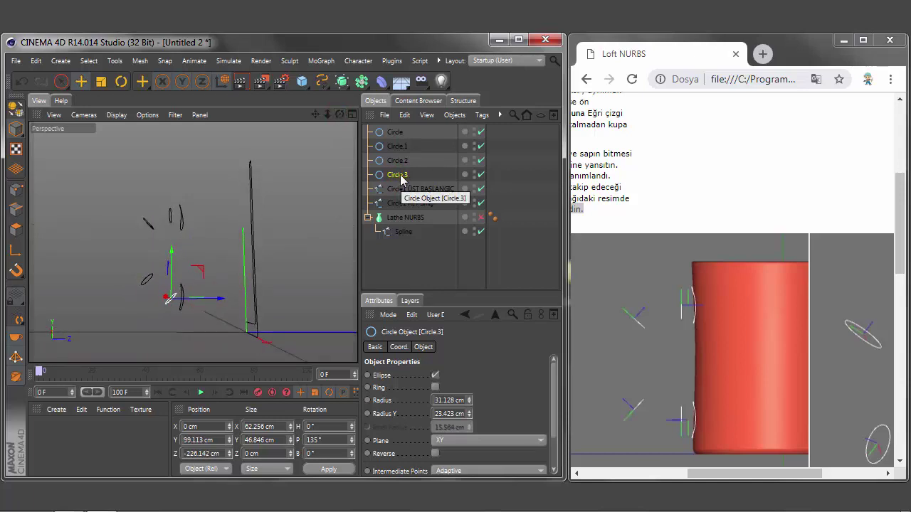
Step: Check the finished mug for reference, then pitch Circle.3 to 180°
left_click(439, 63)
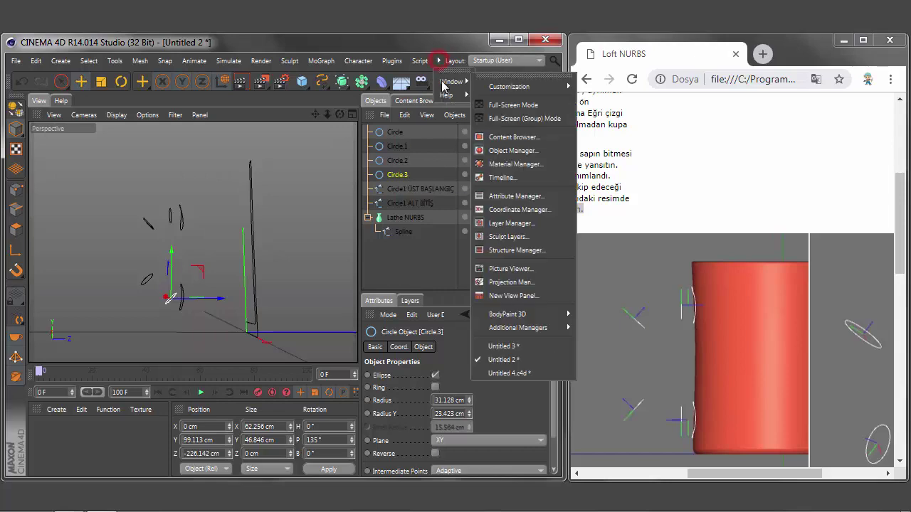
left_click(511, 356)
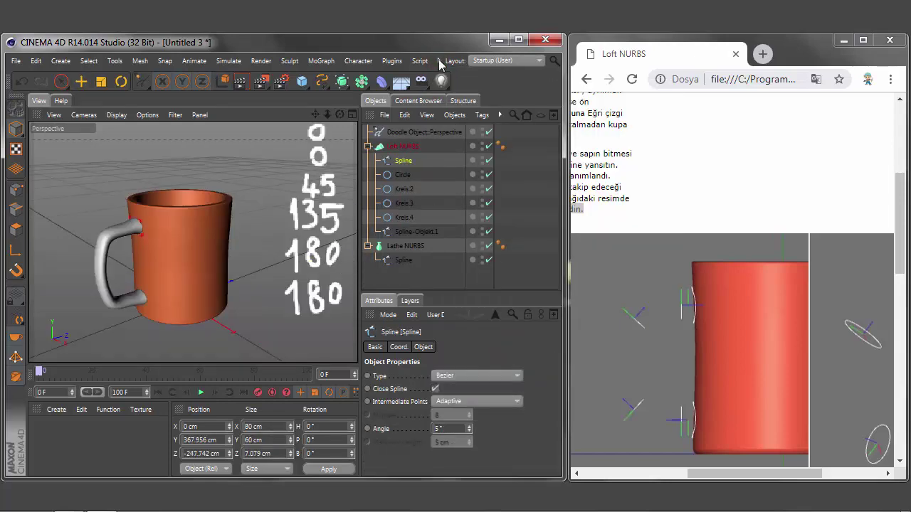
left_click(439, 61)
left_click(507, 362)
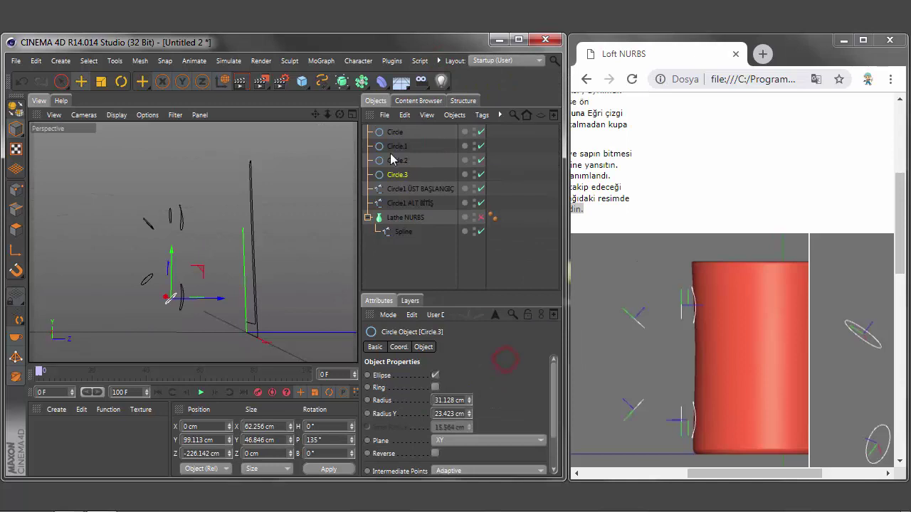
left_click(327, 439)
type("180")
left_click(329, 470)
Step: Orbit around the guide ellipses and select Circle.2 for adjustment
left_click_drag(356, 257, 285, 256, "alt")
left_click_drag(193, 242, 192, 242, "alt")
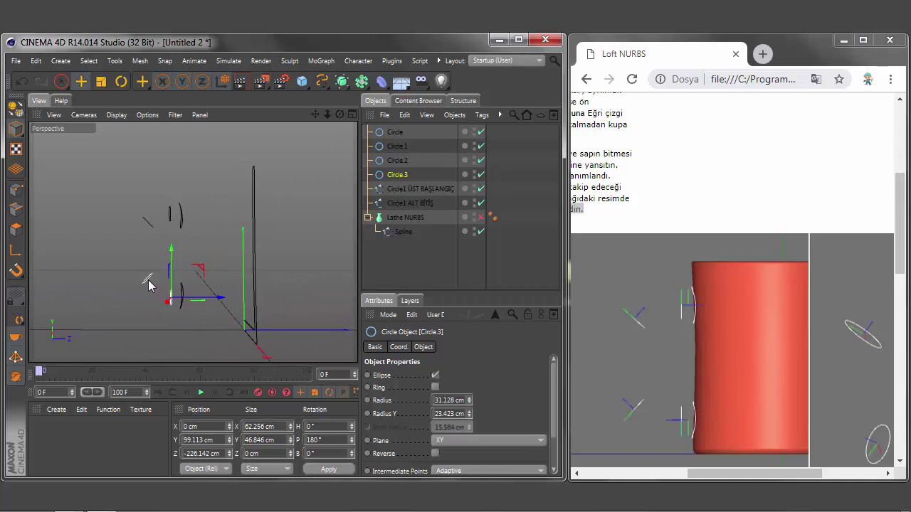
left_click(148, 283)
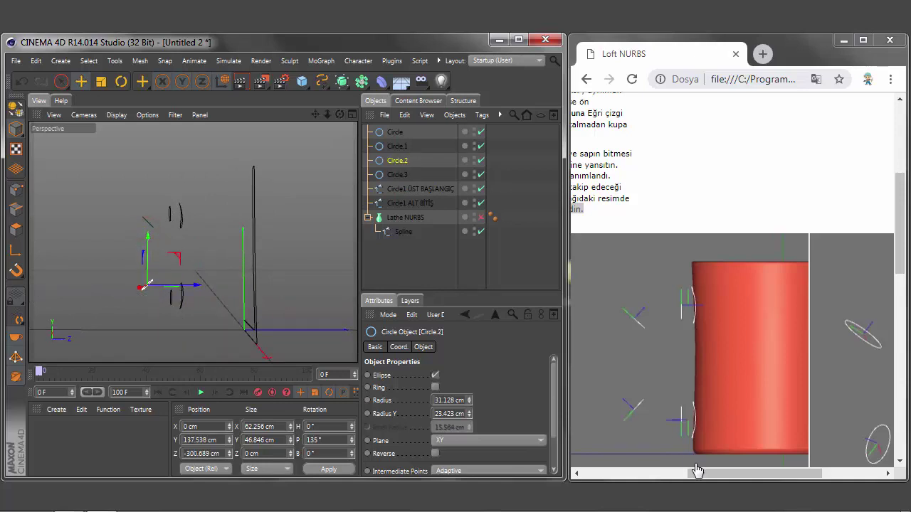
left_click_drag(697, 470, 601, 476)
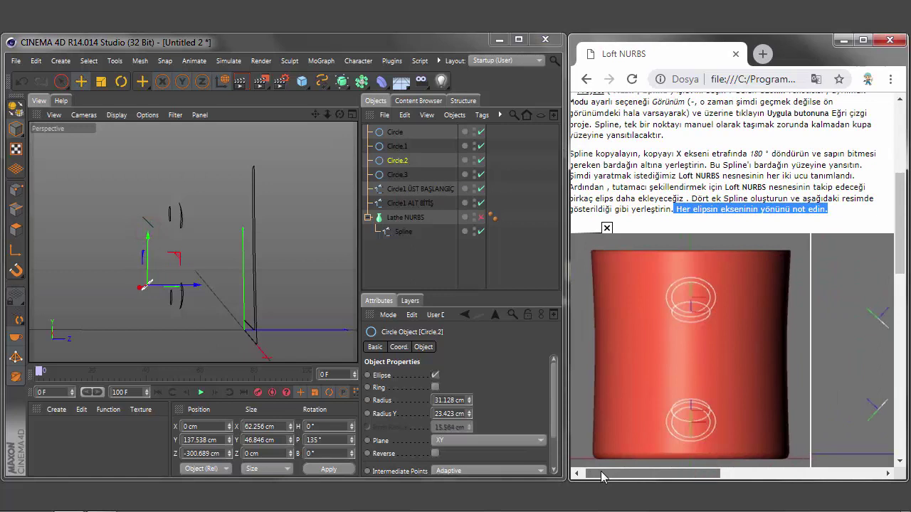
Step: Nudge Circle.2 up to Y 139.313 cm
left_click_drag(340, 115, 339, 115)
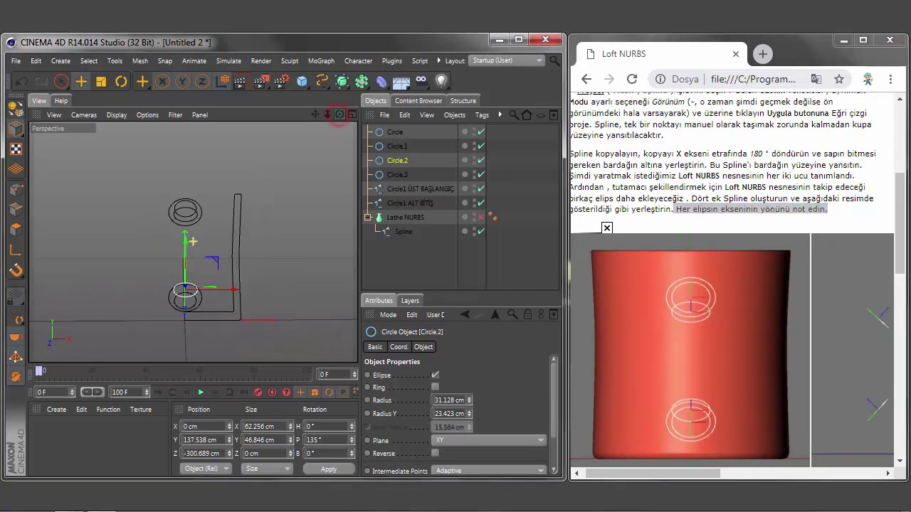
left_click_drag(187, 245, 187, 243)
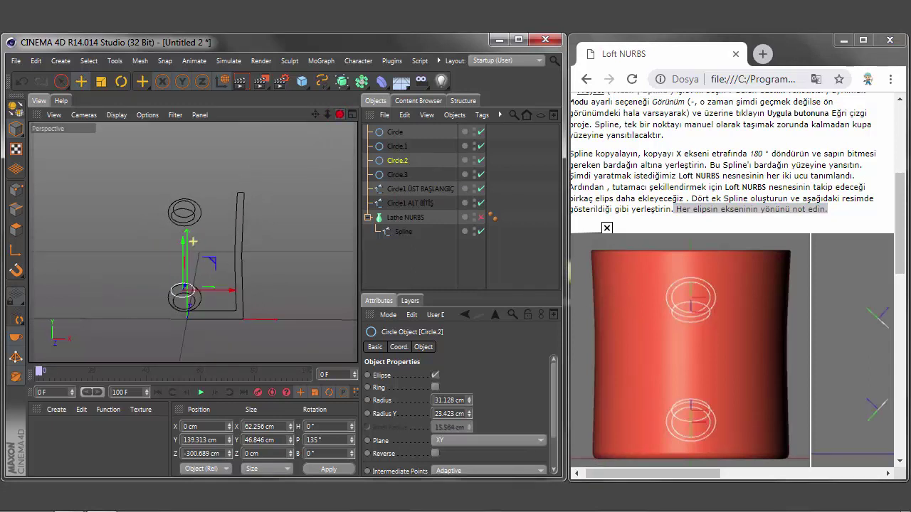
left_click_drag(339, 114, 335, 121)
Step: Select Circle1 ALT BİTİŞ and move Circle1 ÜST BAŞLANGIÇ to the top of the object list
left_click(784, 471)
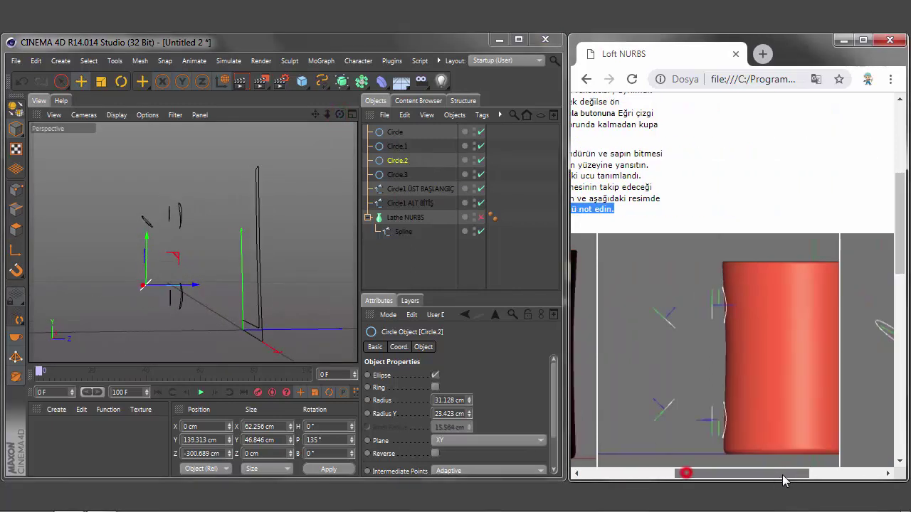
left_click_drag(710, 476, 783, 479)
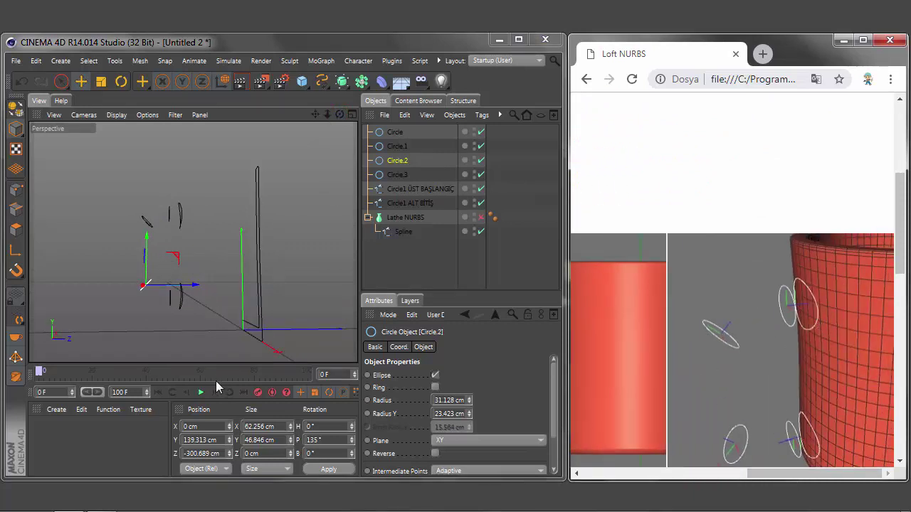
left_click(181, 299)
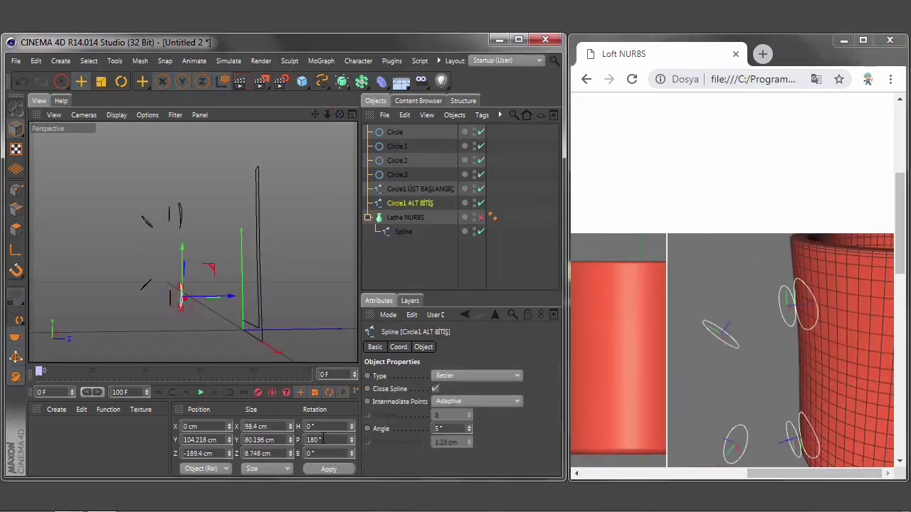
left_click_drag(395, 190, 400, 129)
Step: Check the top-to-bottom order of the handle splines in the Object Manager
left_click(396, 160)
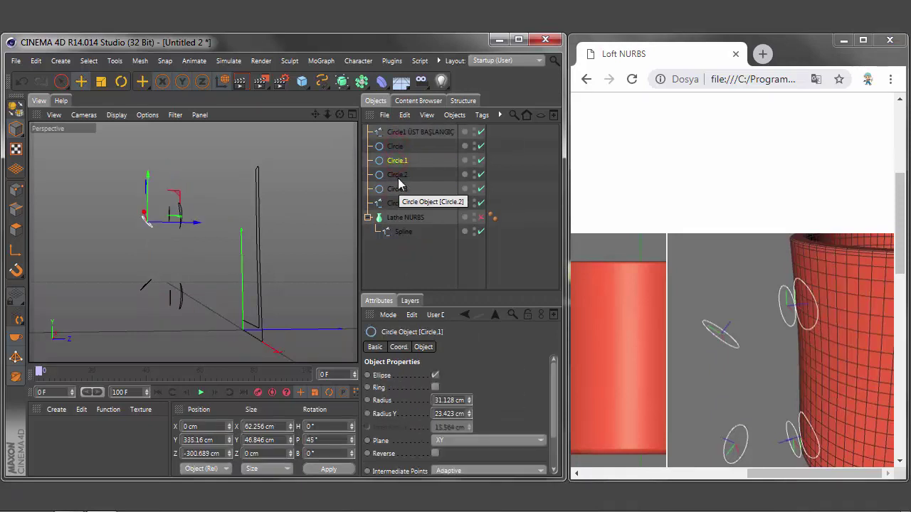
left_click(396, 145)
left_click(396, 160)
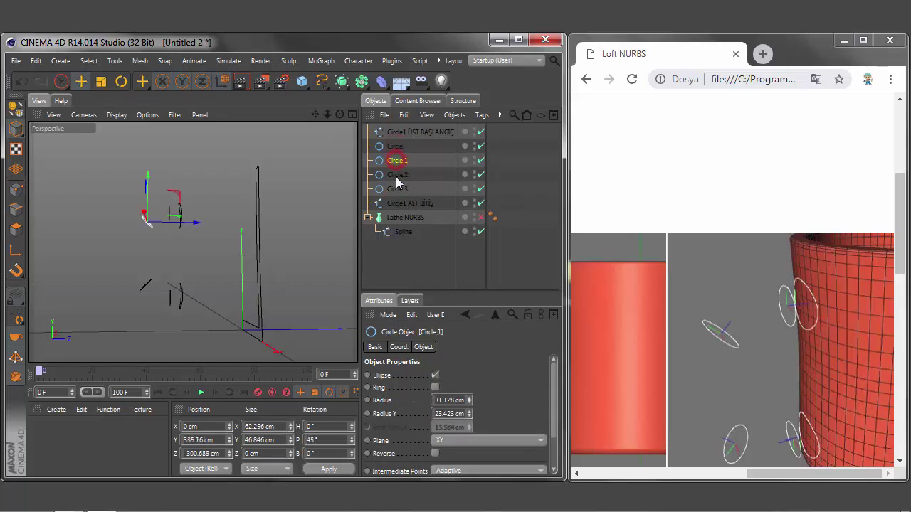
left_click(396, 175)
left_click(398, 189)
left_click(400, 205)
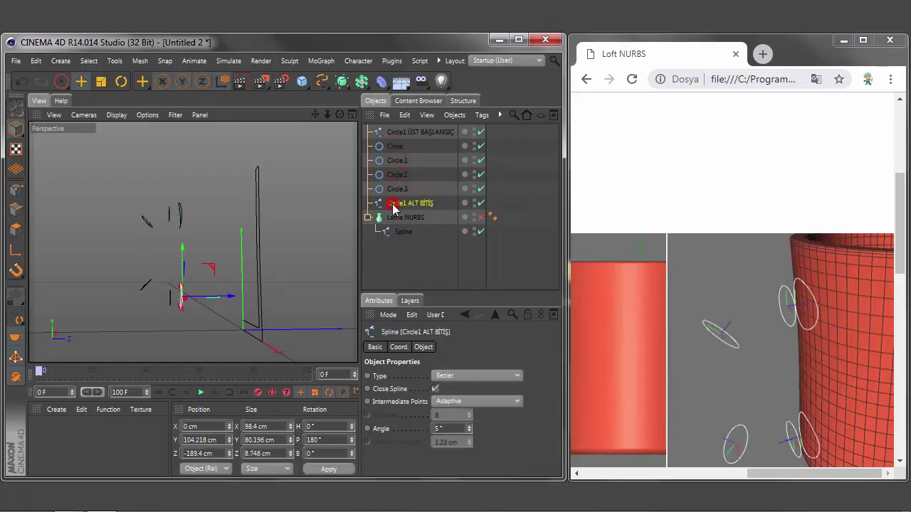
Step: Rename the four guide ellipses Circle1, Circle2, Circle3 and Circle4 from top to bottom
double_click(396, 148)
type("1")
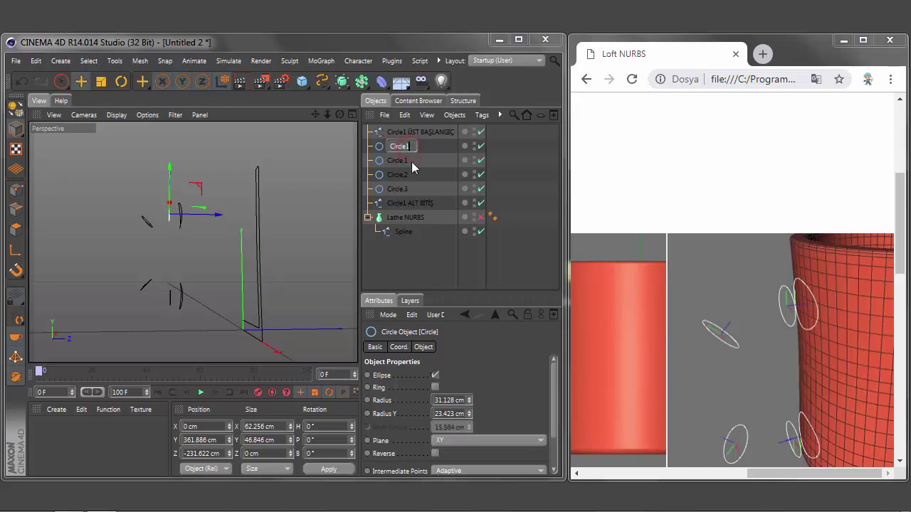
left_click(413, 160)
double_click(413, 160)
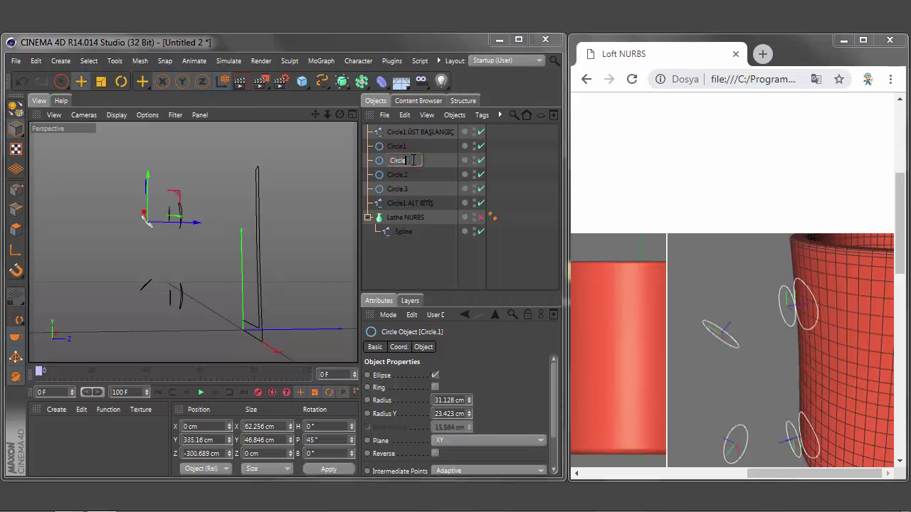
type("2")
left_click(397, 174)
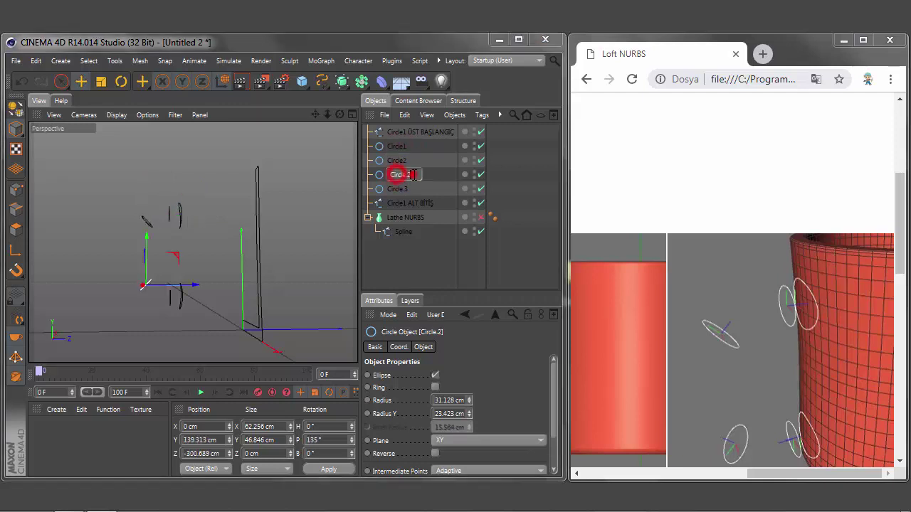
double_click(414, 175)
type("3")
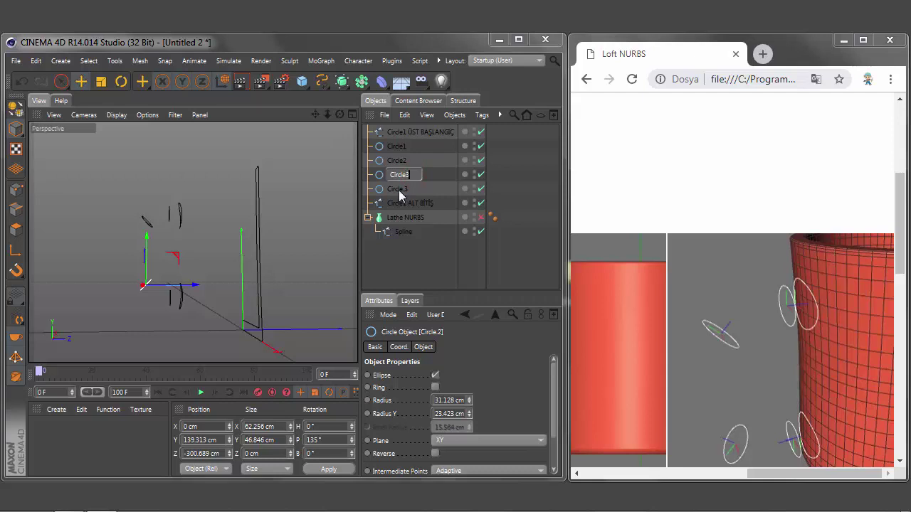
left_click(397, 189)
double_click(411, 189)
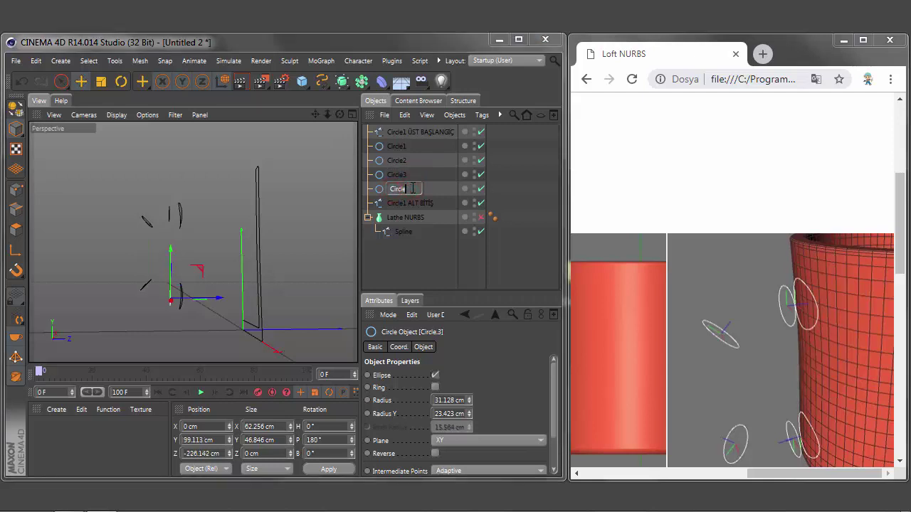
type("4")
key("Return")
left_click(397, 134)
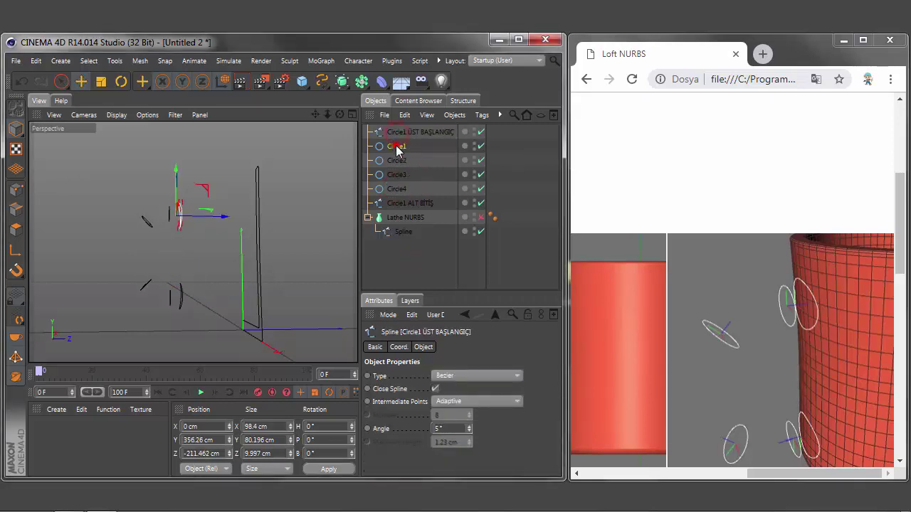
Step: Select each handle spline and the Lathe NURBS body to check their placement
left_click(396, 147)
left_click(398, 160)
left_click(397, 203)
left_click(400, 218)
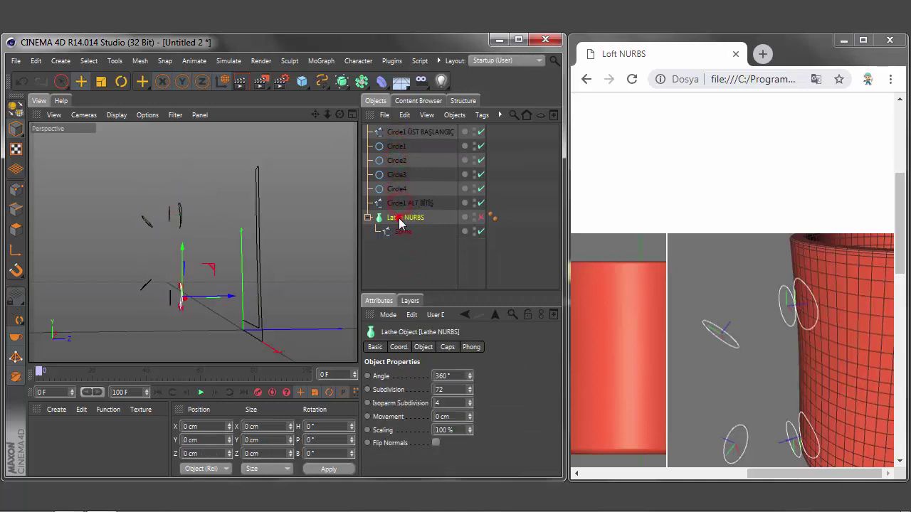
left_click(399, 203)
left_click(223, 81)
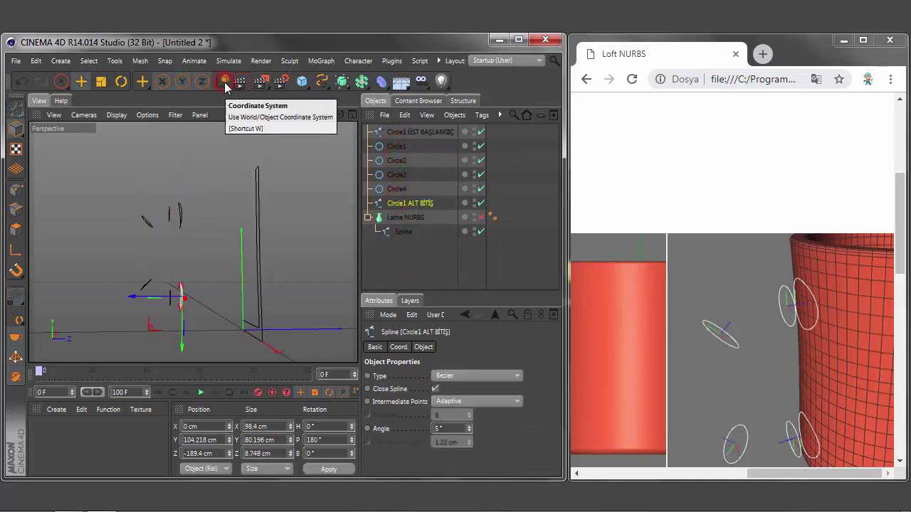
left_click(401, 189)
left_click(398, 175)
left_click(397, 161)
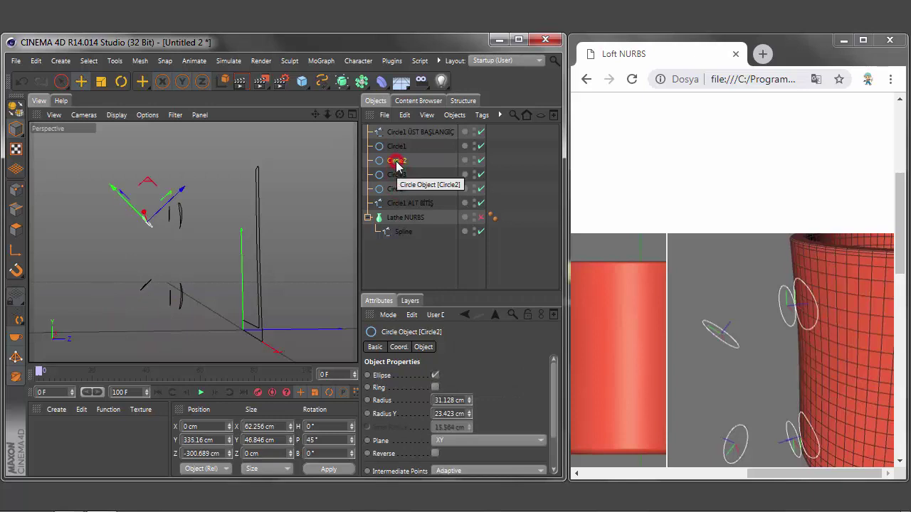
left_click(396, 146)
left_click(399, 132)
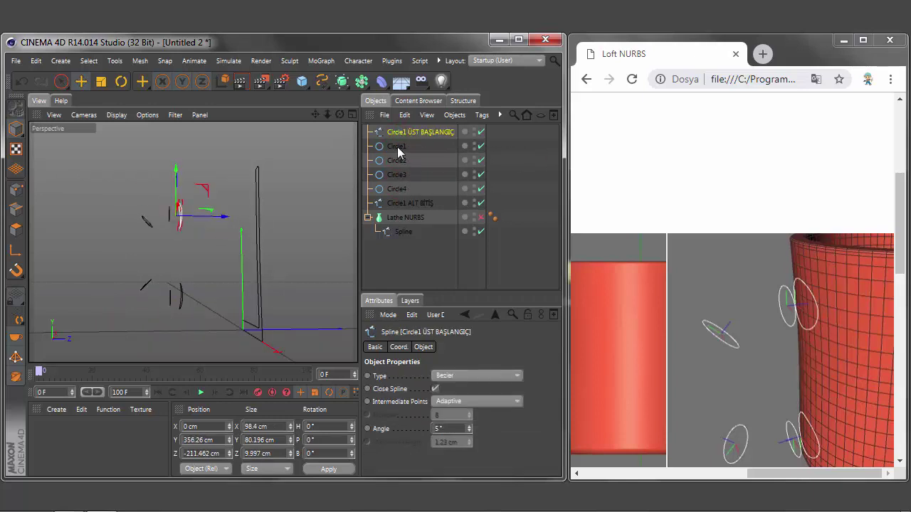
Step: Re-check Circle1 through Circle4 and the Circle1 ALT BİTİŞ end cap, then clear the selection
left_click(396, 146)
left_click(398, 163)
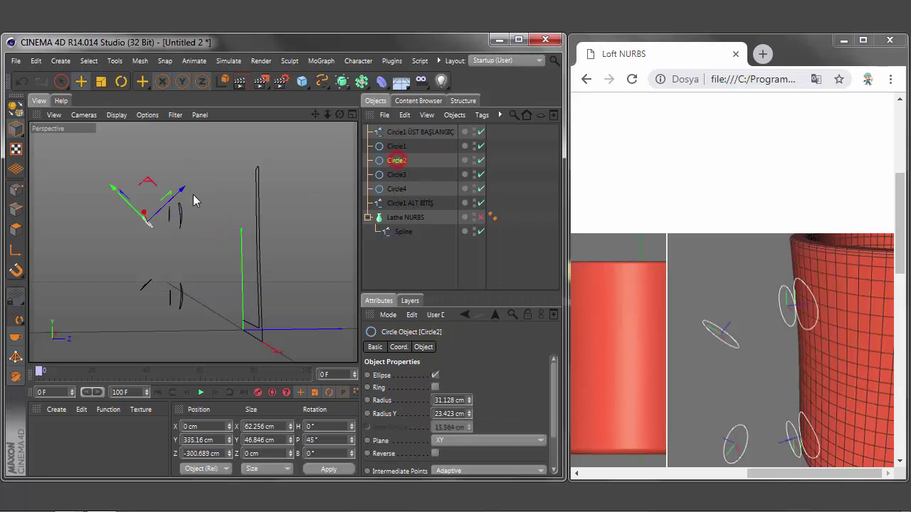
left_click(395, 176)
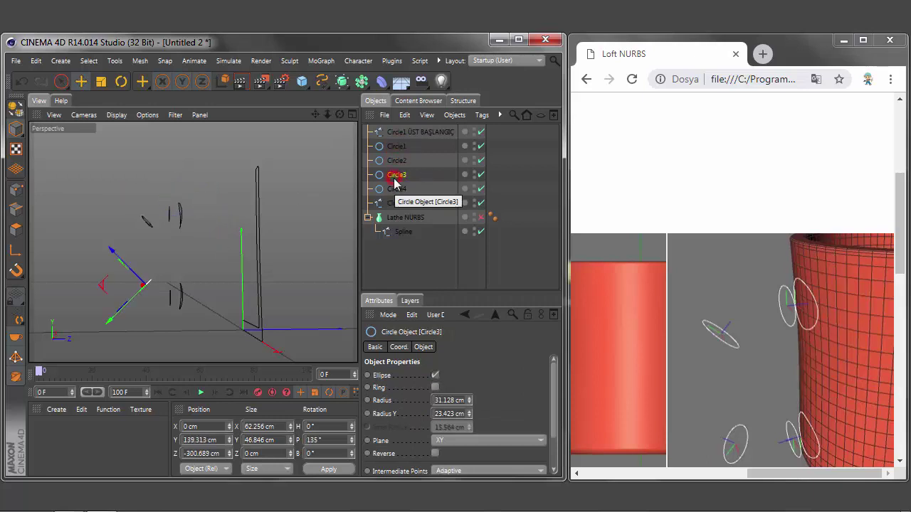
left_click(396, 188)
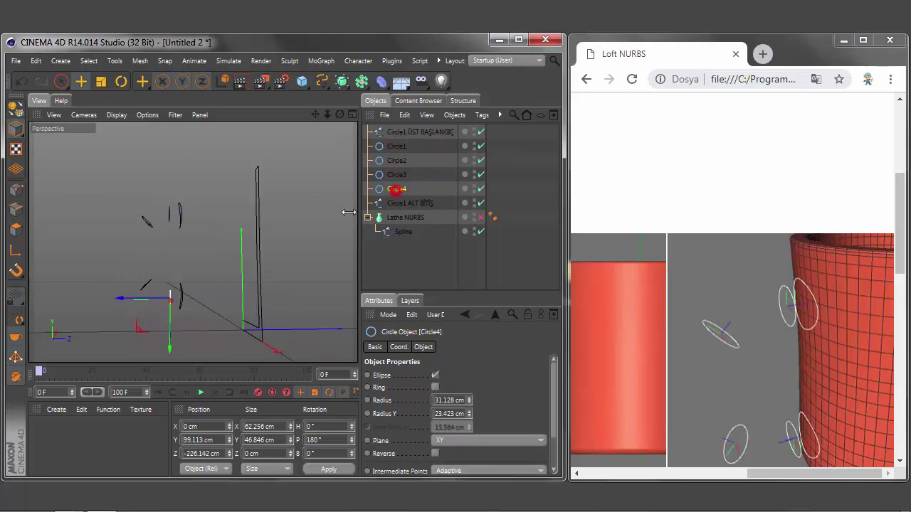
left_click(412, 203)
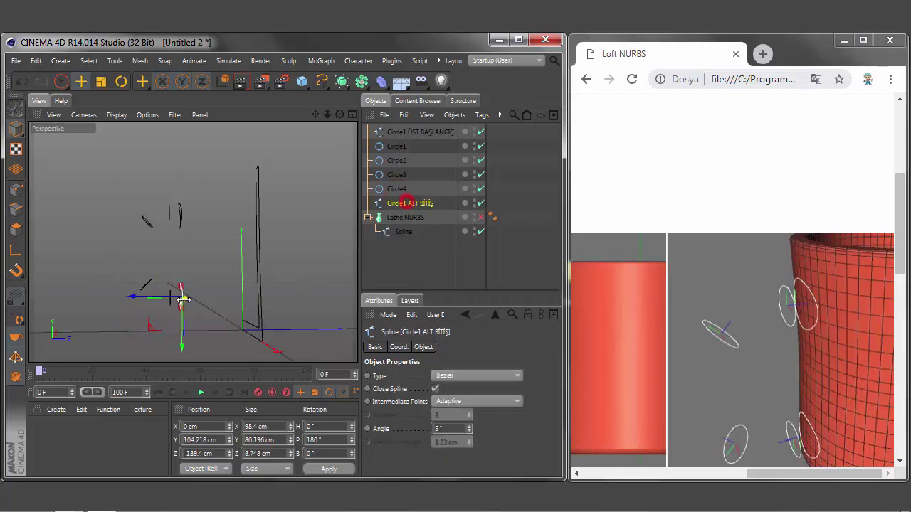
left_click(406, 260)
Step: Close the enlarged tutorial image and mark the Loft NURBS instructions
left_click(718, 329)
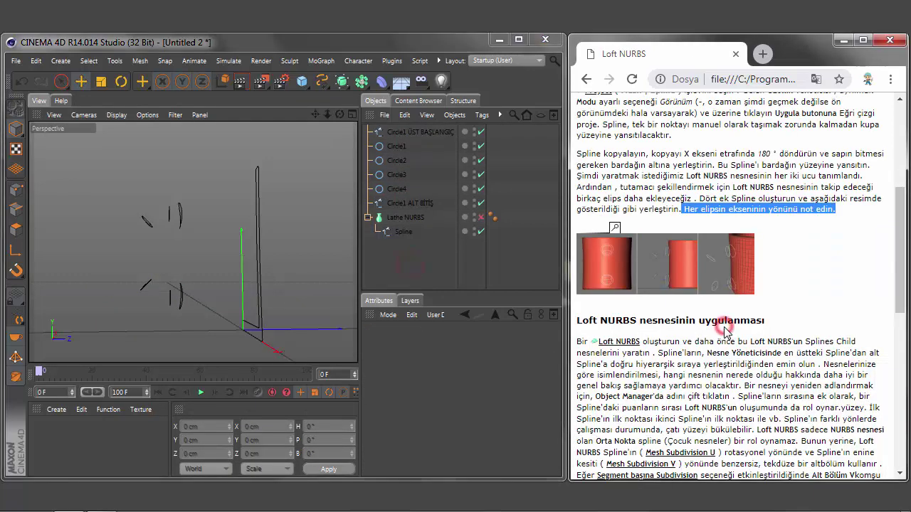
left_click(900, 255)
left_click_drag(901, 255, 901, 264)
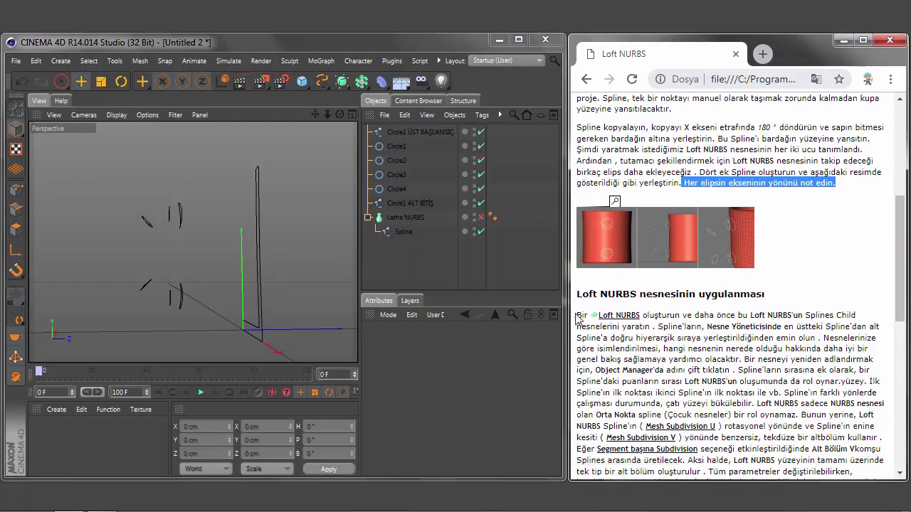
double_click(580, 316)
double_click(651, 315)
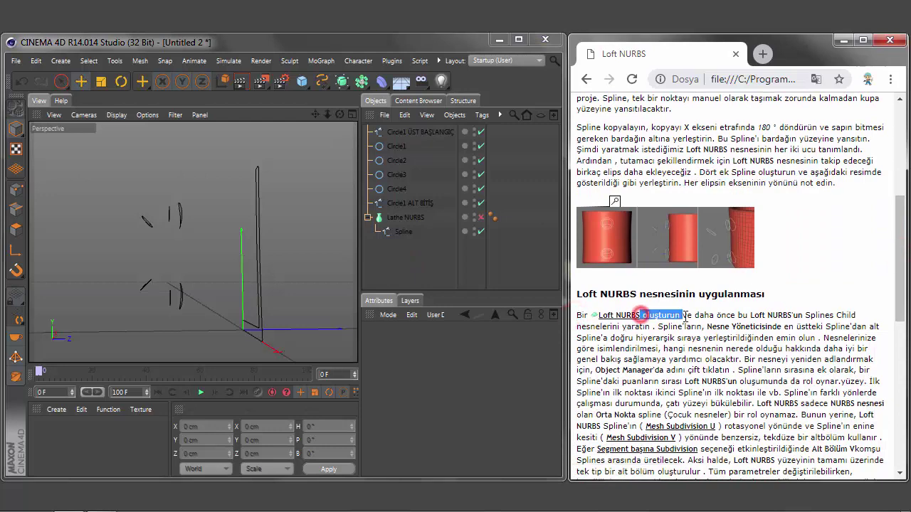
Step: Add a Loft NURBS holding the six splines, Circle1 ÜST BAŞLANGIÇ down to Circle1 ALT BİTİŞ
left_click_drag(342, 81, 475, 128)
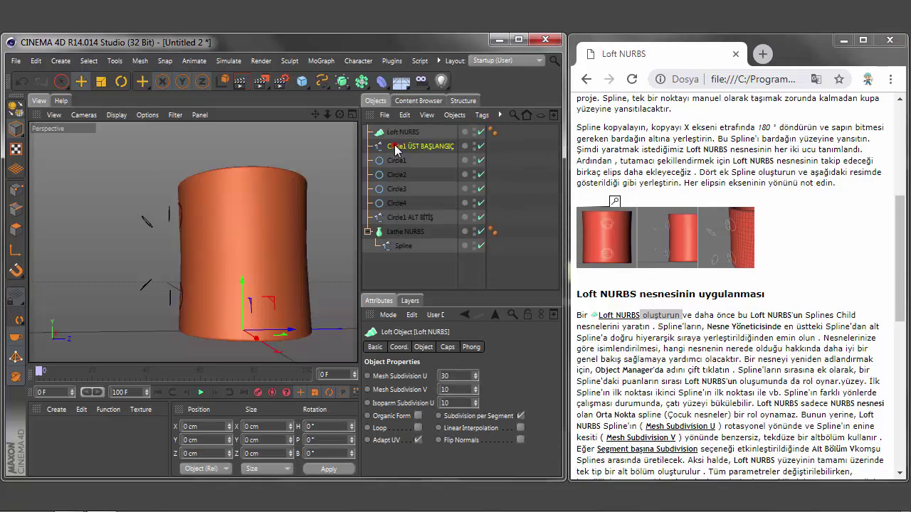
mouse_move(413, 146)
left_mouse_down()
mouse_move(403, 133)
mouse_move(407, 151)
left_mouse_up()
left_click_drag(340, 115, 336, 125)
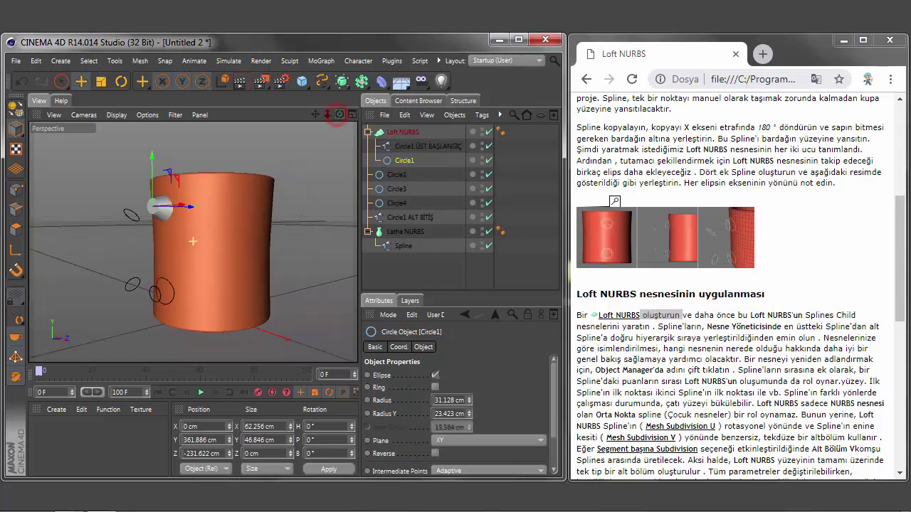
mouse_move(395, 174)
left_mouse_down()
mouse_move(402, 165)
mouse_move(400, 198)
left_mouse_up()
left_click_drag(340, 114, 321, 118)
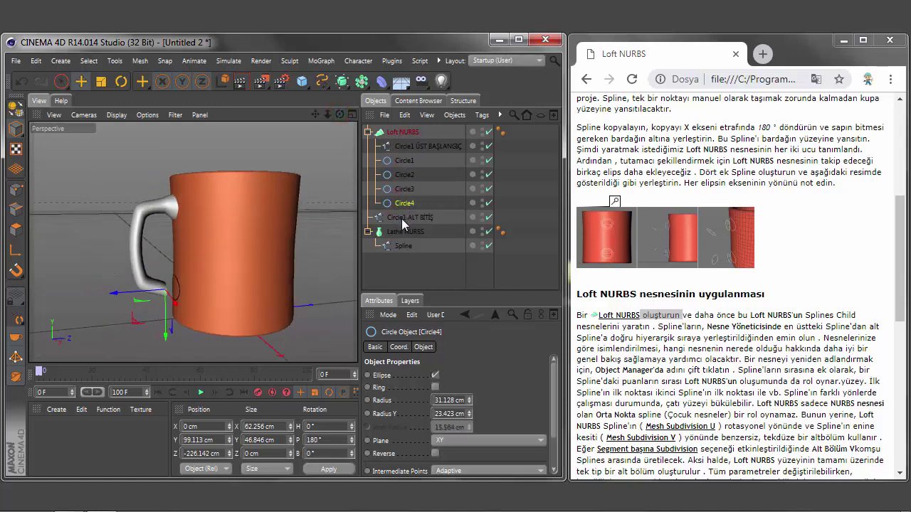
left_click_drag(402, 220, 402, 207)
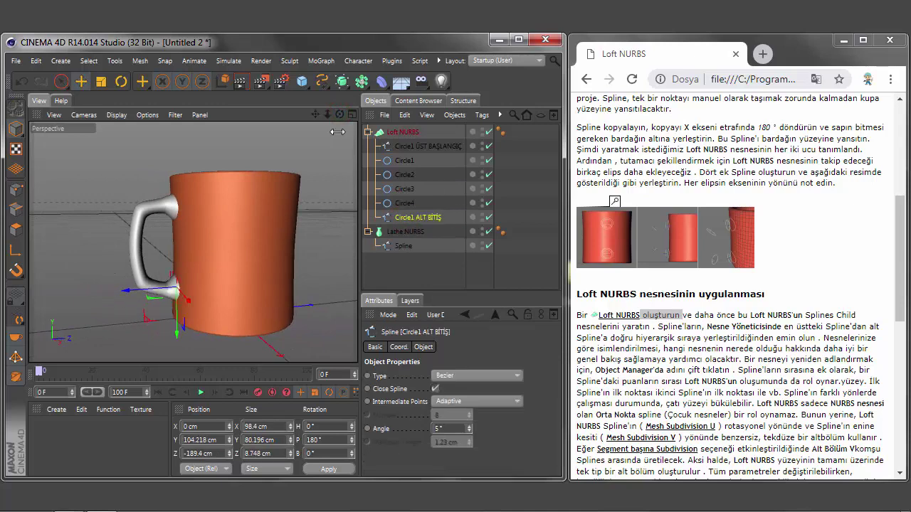
left_click_drag(339, 114, 313, 120)
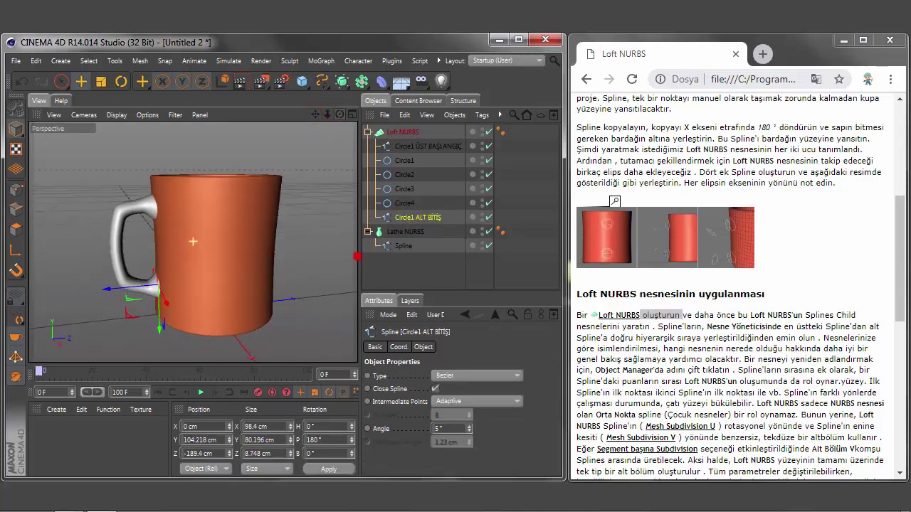
left_click_drag(357, 257, 341, 278)
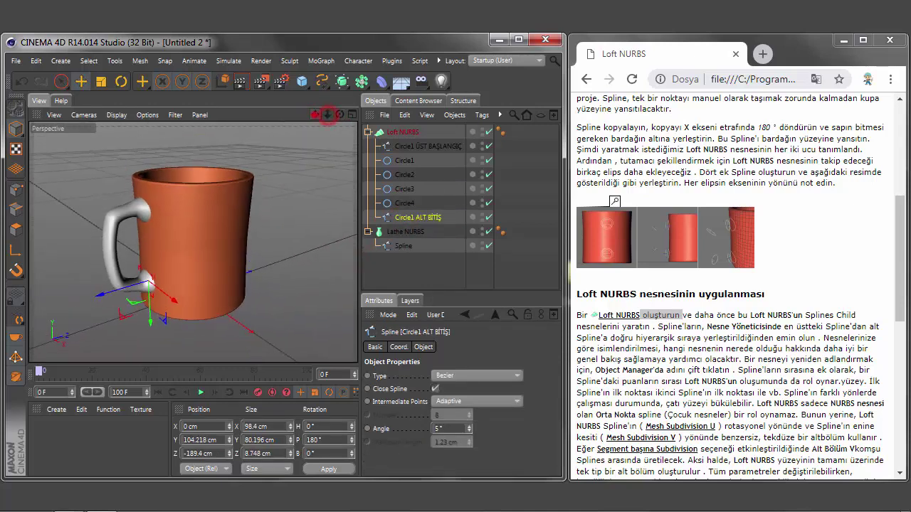
mouse_move(328, 115)
left_mouse_down()
mouse_move(322, 123)
mouse_move(340, 121)
left_mouse_up()
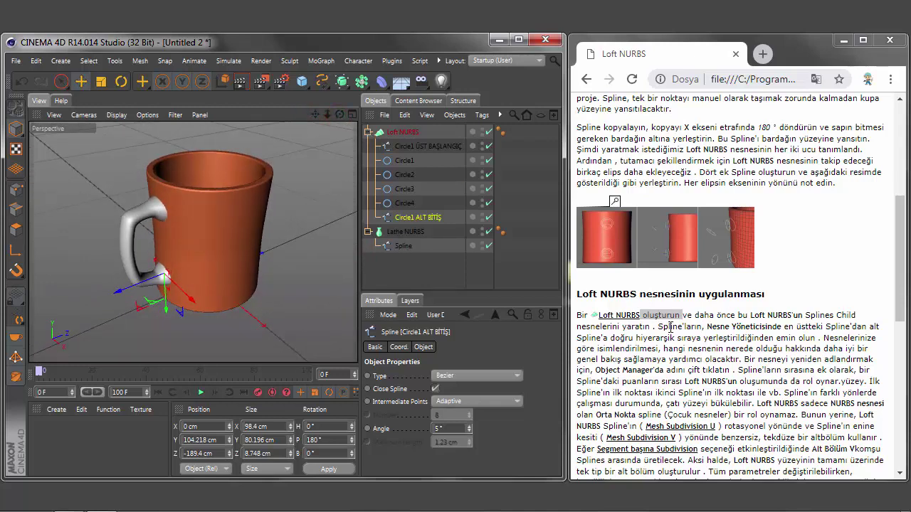
Step: Highlight the tutorial notes on Loft NURBS child splines, their hierarchy order and naming
left_click_drag(694, 316, 651, 326)
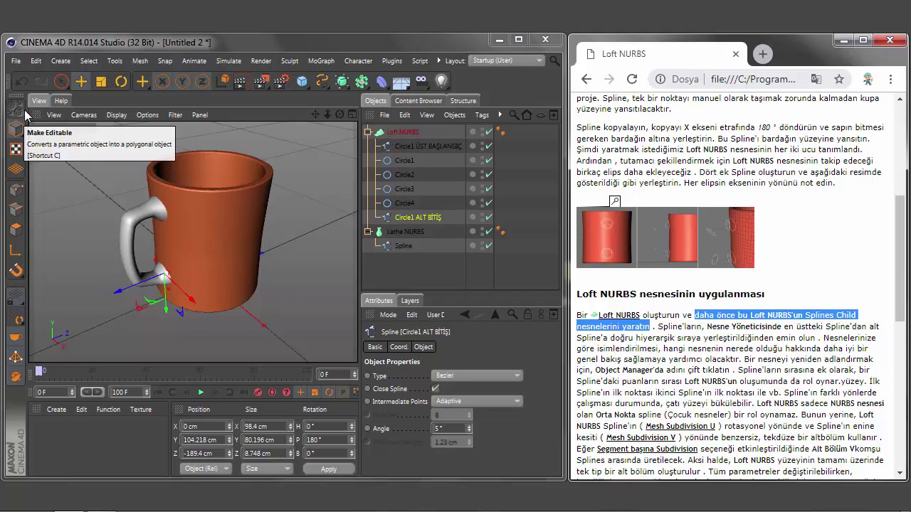
left_click_drag(658, 326, 815, 338)
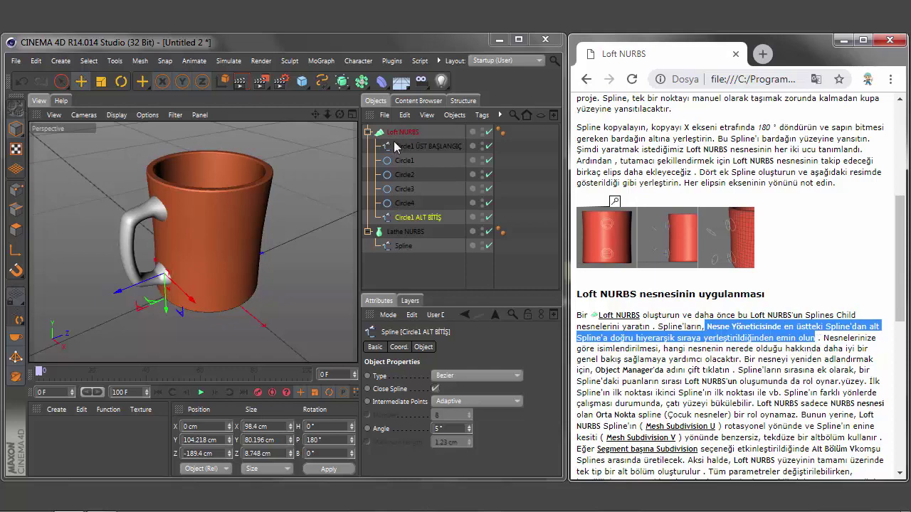
mouse_move(822, 338)
left_mouse_down()
mouse_move(883, 353)
mouse_move(877, 341)
left_mouse_up()
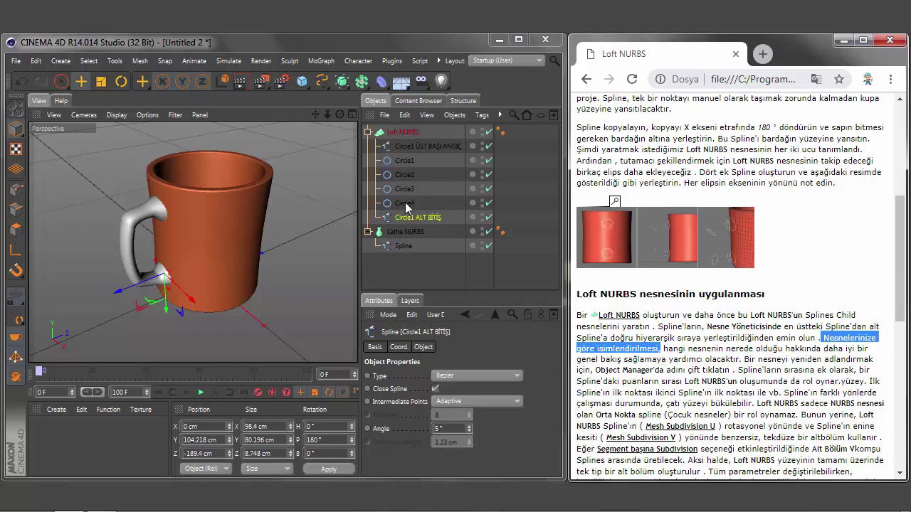
mouse_move(662, 349)
left_mouse_down()
mouse_move(759, 359)
mouse_move(706, 351)
left_mouse_up()
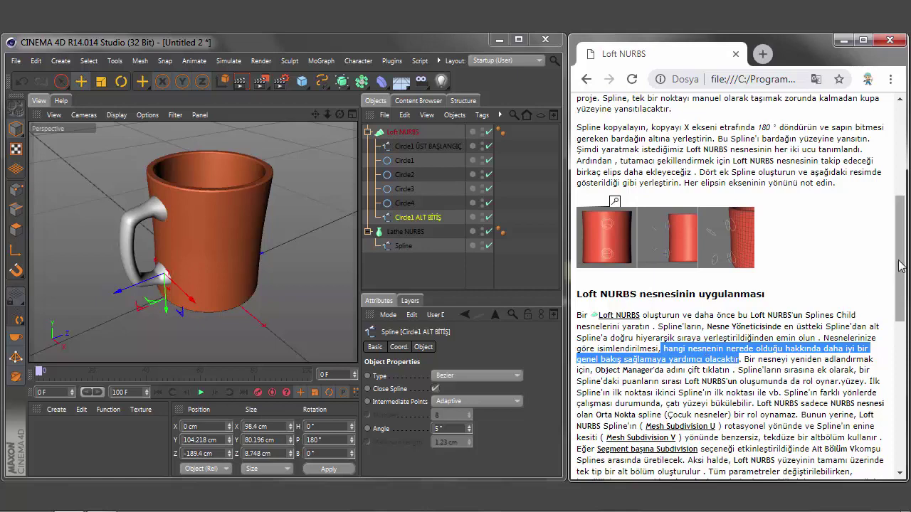
left_click_drag(902, 245, 906, 287)
Step: Read the spline-order and Mesh Subdivision tips, then select the Loft NURBS showing U 30, V 10
left_click_drag(743, 273, 735, 285)
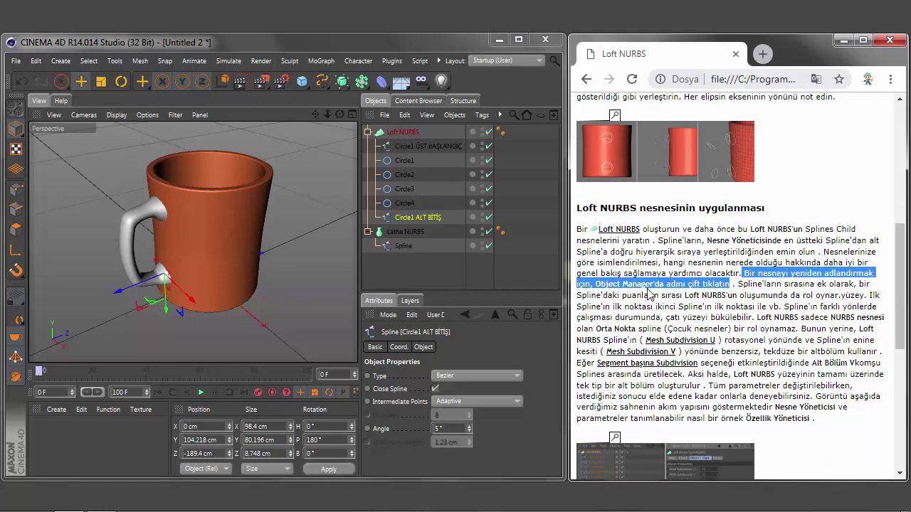
left_click_drag(737, 283, 842, 295)
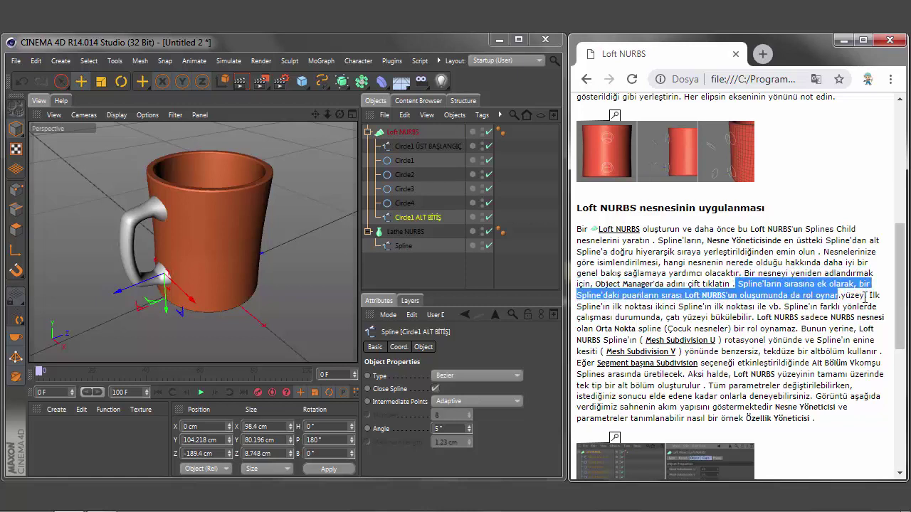
mouse_move(865, 295)
left_mouse_down()
mouse_move(887, 308)
mouse_move(756, 317)
left_mouse_up()
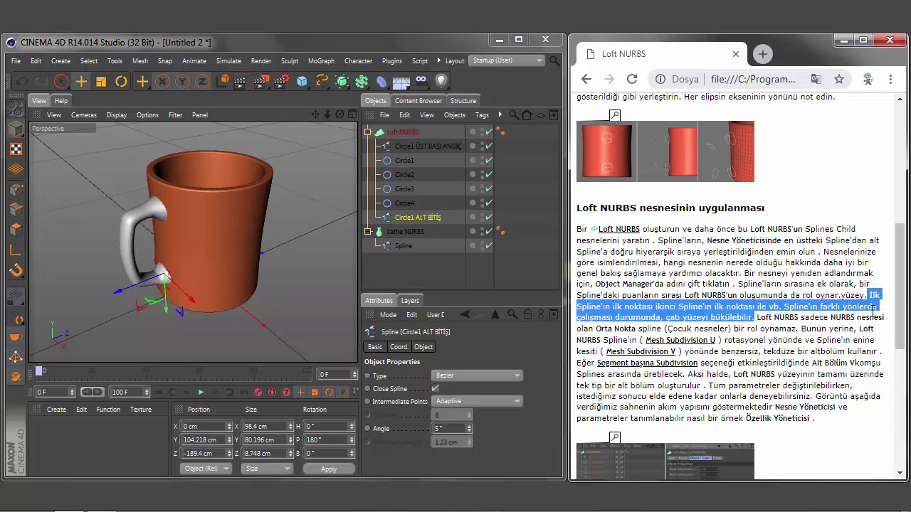
left_click_drag(757, 318, 798, 329)
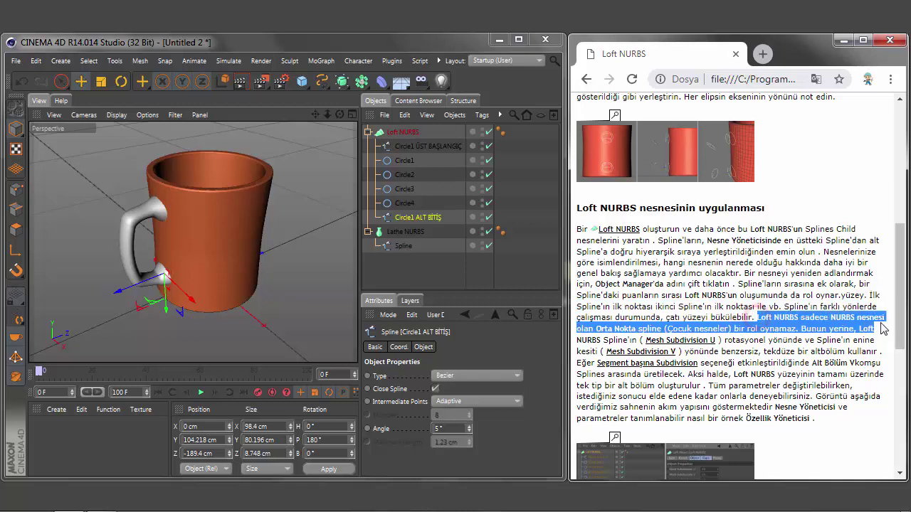
left_click(796, 328)
mouse_move(859, 329)
left_mouse_down()
mouse_move(894, 342)
mouse_move(893, 351)
left_mouse_up()
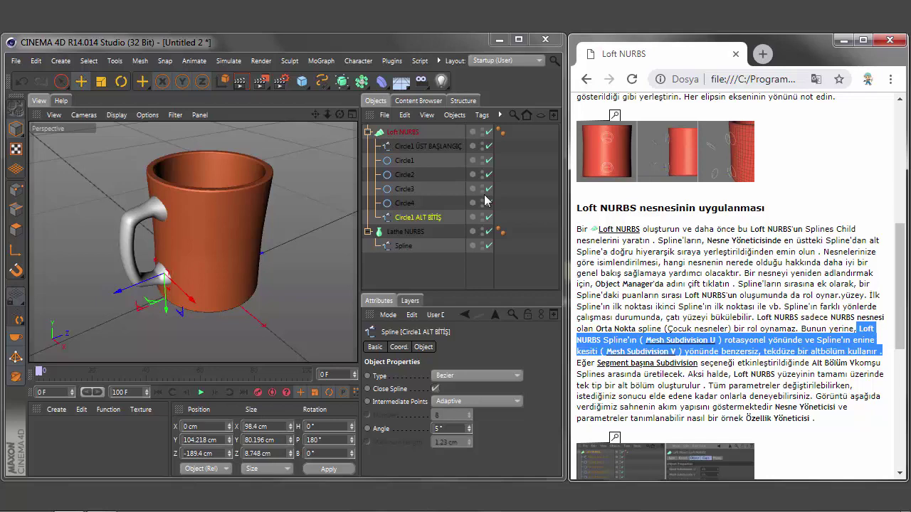
left_click(403, 132)
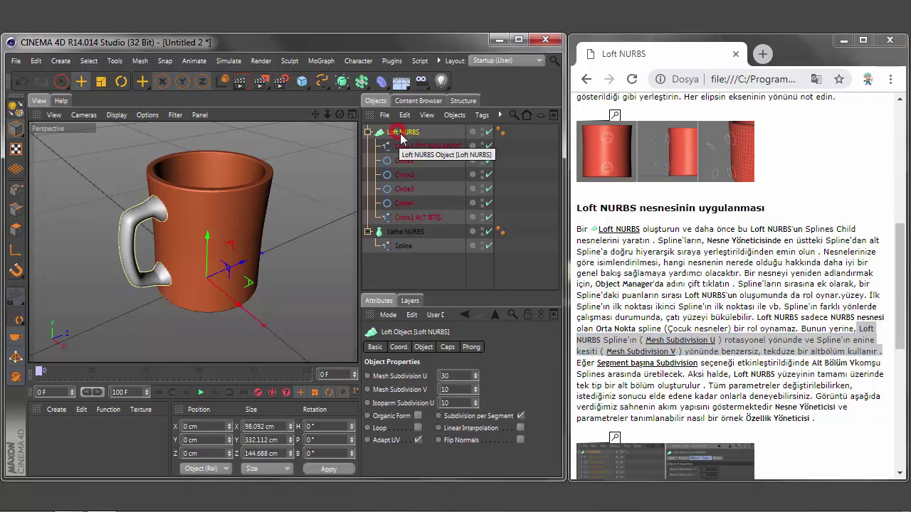
double_click(585, 363)
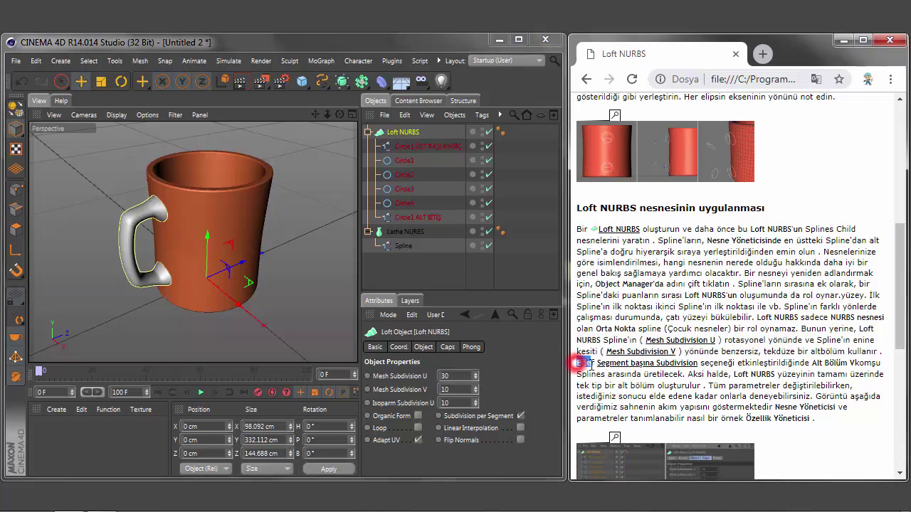
left_click_drag(701, 363, 707, 372)
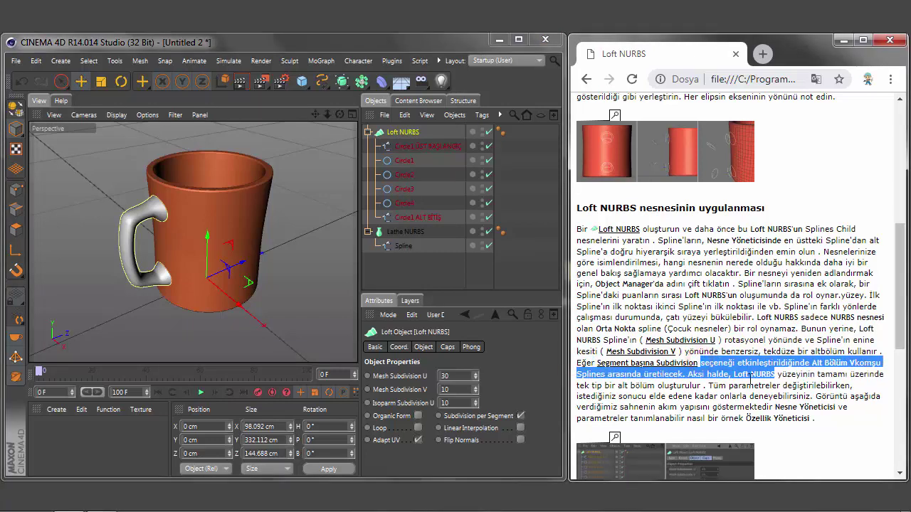
left_click(682, 374)
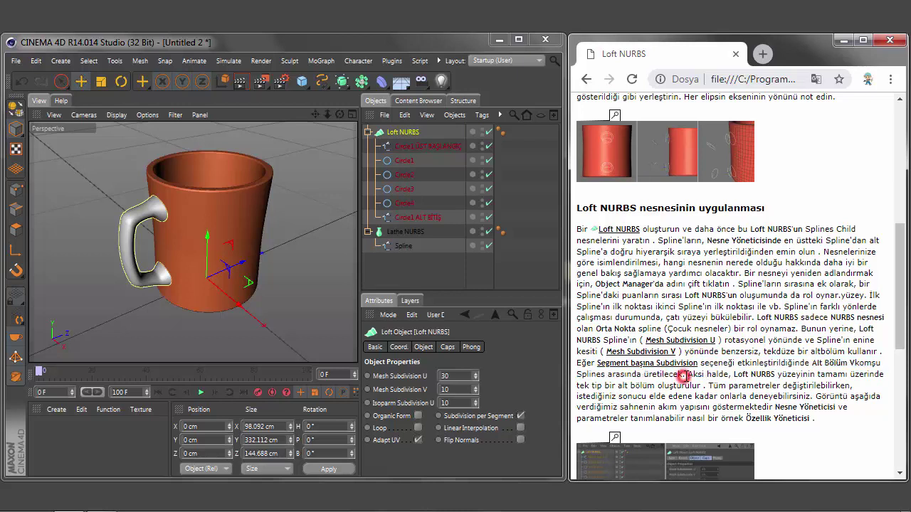
mouse_move(683, 375)
left_mouse_down()
mouse_move(723, 374)
mouse_move(707, 385)
mouse_move(850, 385)
left_mouse_up()
left_click(730, 374)
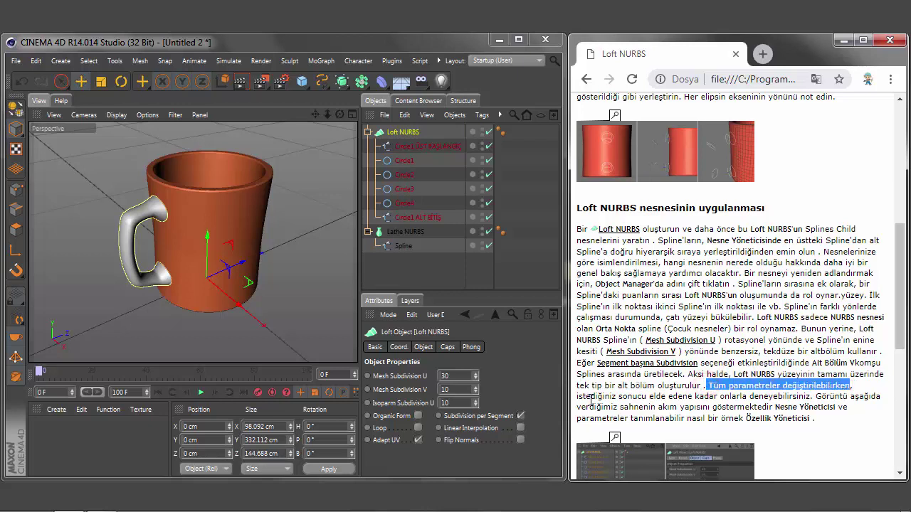
mouse_move(577, 397)
left_mouse_down()
mouse_move(813, 397)
mouse_move(814, 419)
left_mouse_up()
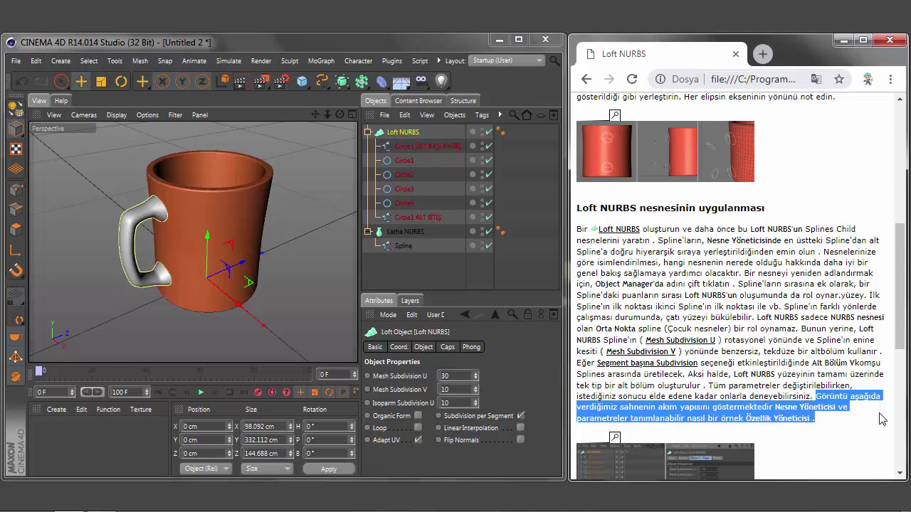
scroll(900, 285, "down", 3)
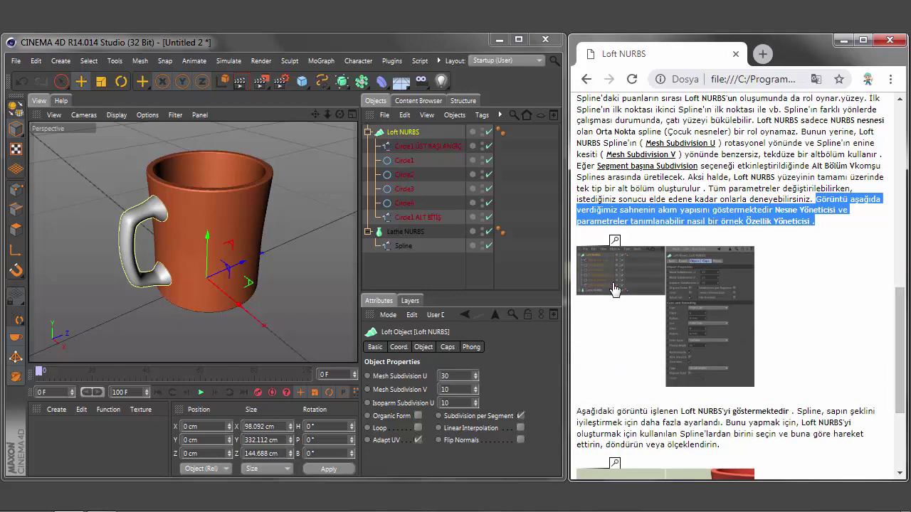
Step: Enlarge the tutorial's Loft Object screenshot showing Fillet Cap, 6 steps and 8 mm radius
left_click(615, 287)
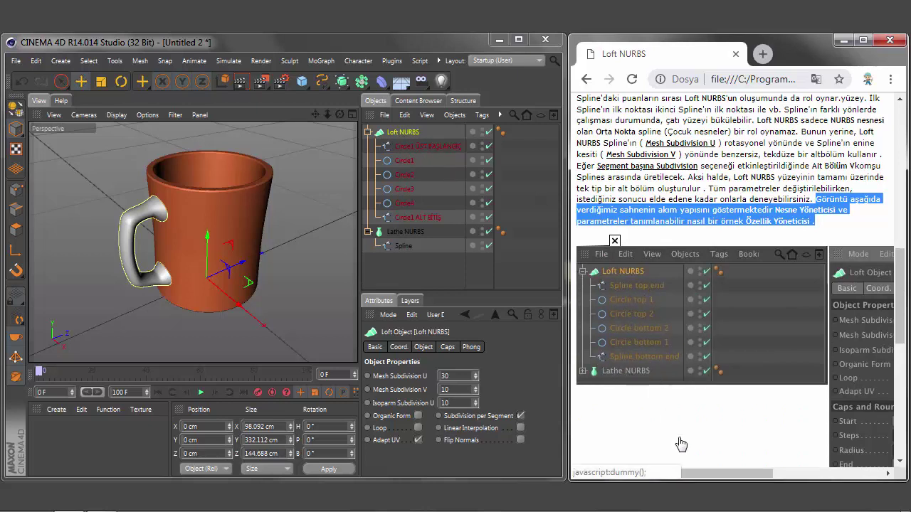
left_click_drag(700, 472, 756, 478)
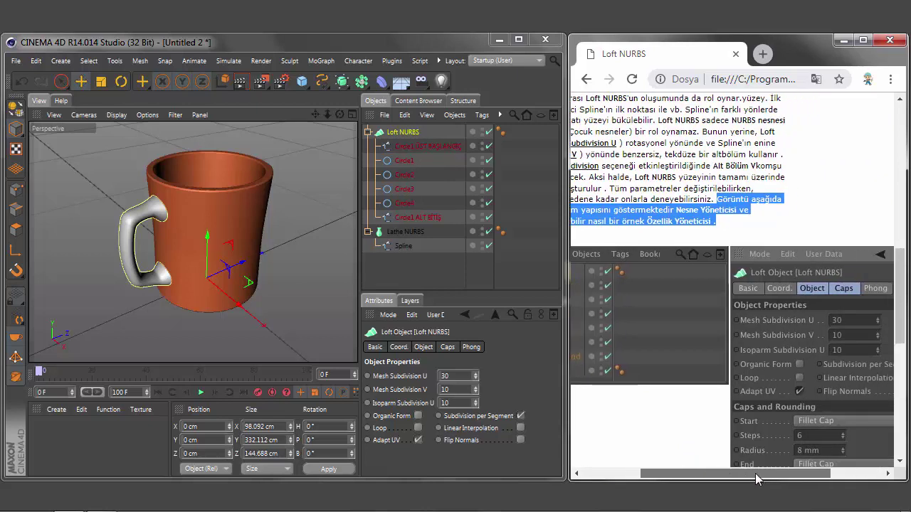
left_click(401, 137)
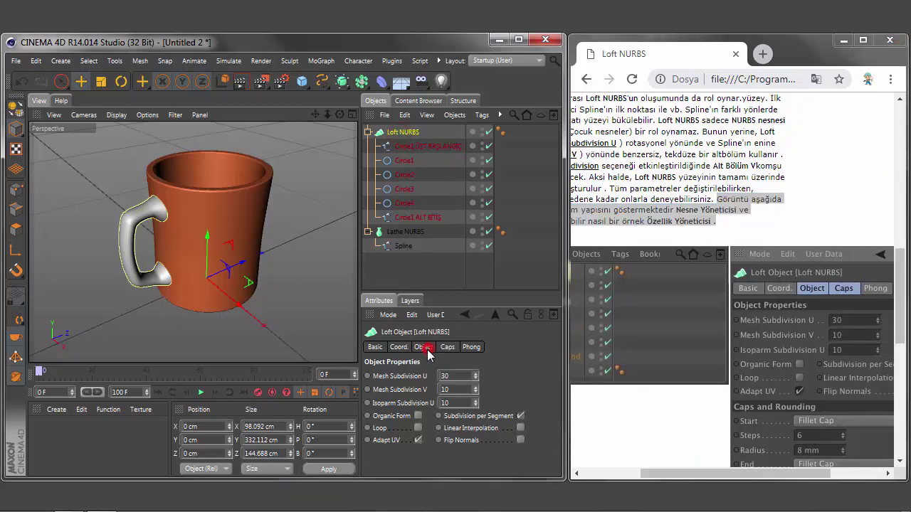
Step: Compare Subdivision per Segment off and on, leaving it on, and show the Caps settings
left_click_drag(685, 473, 758, 473)
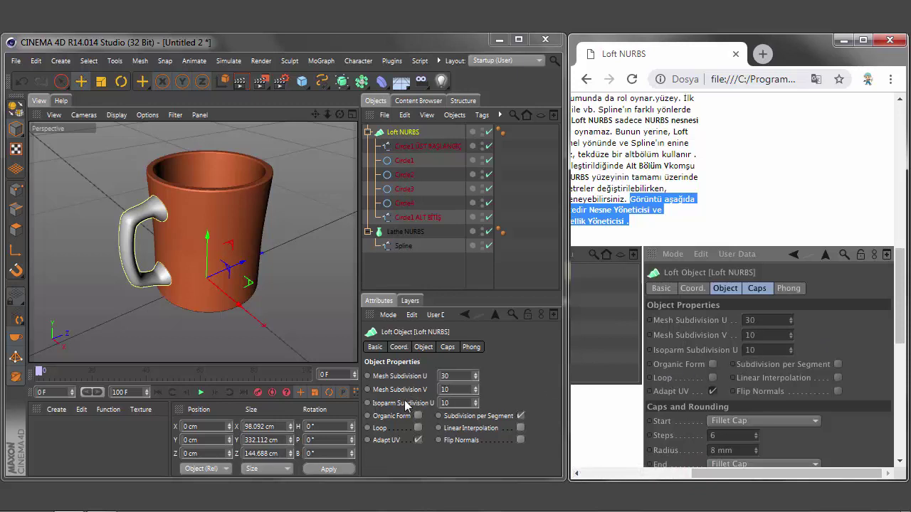
left_click(520, 417)
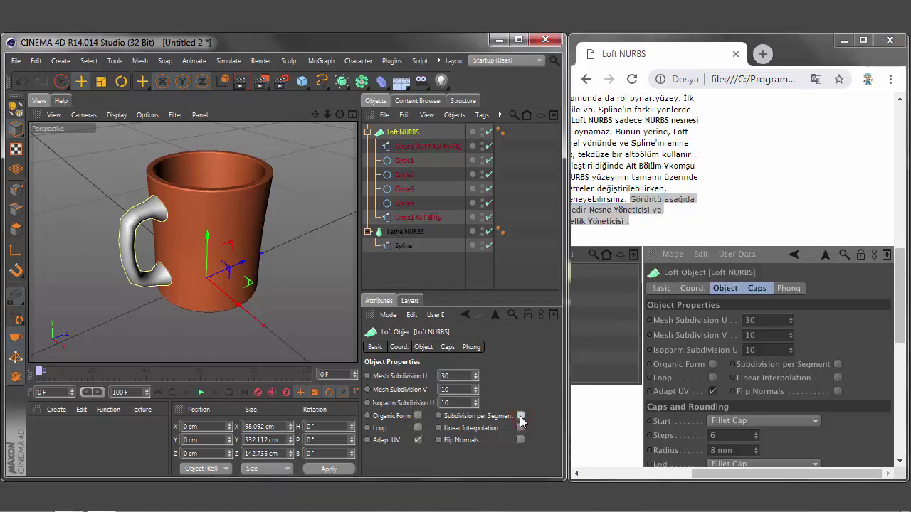
left_click(521, 416)
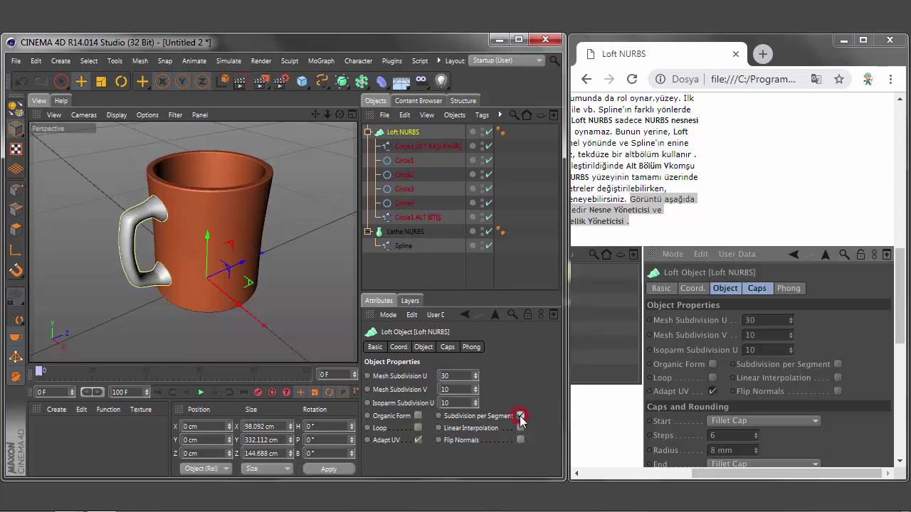
left_click(520, 417)
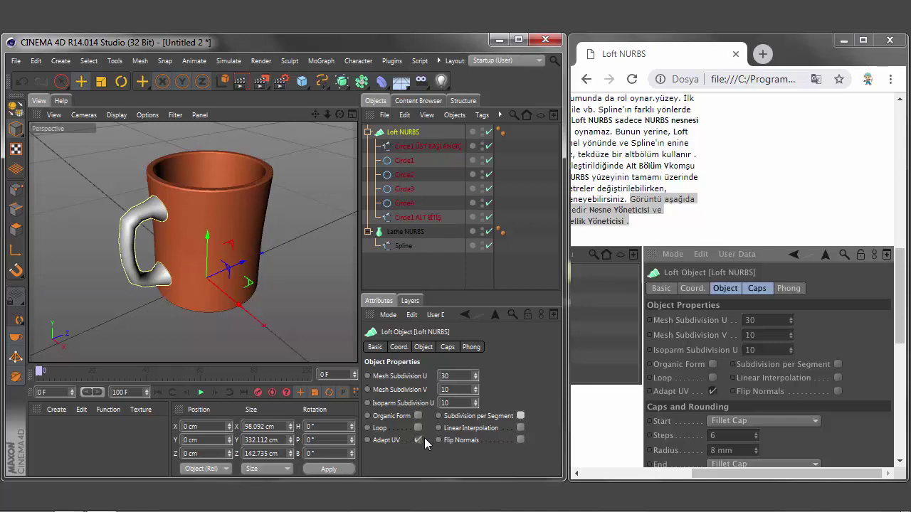
left_click(520, 416)
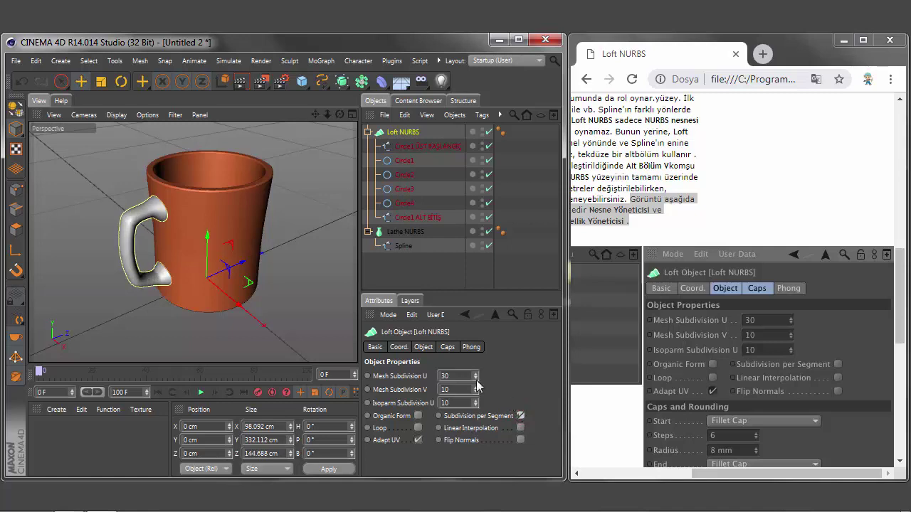
left_click(448, 347, "shift")
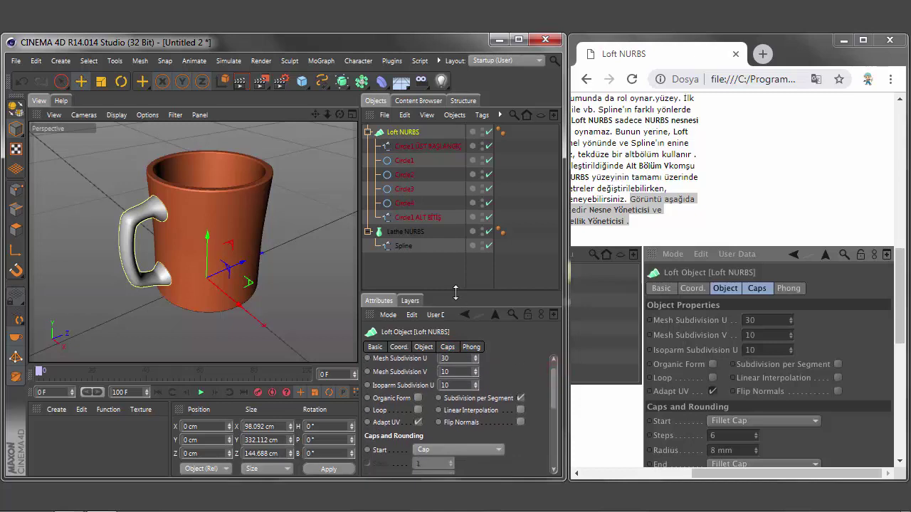
Step: Enlarge the Attributes area and turn off Subdivision per Segment to match the tutorial
left_click_drag(456, 293, 455, 173)
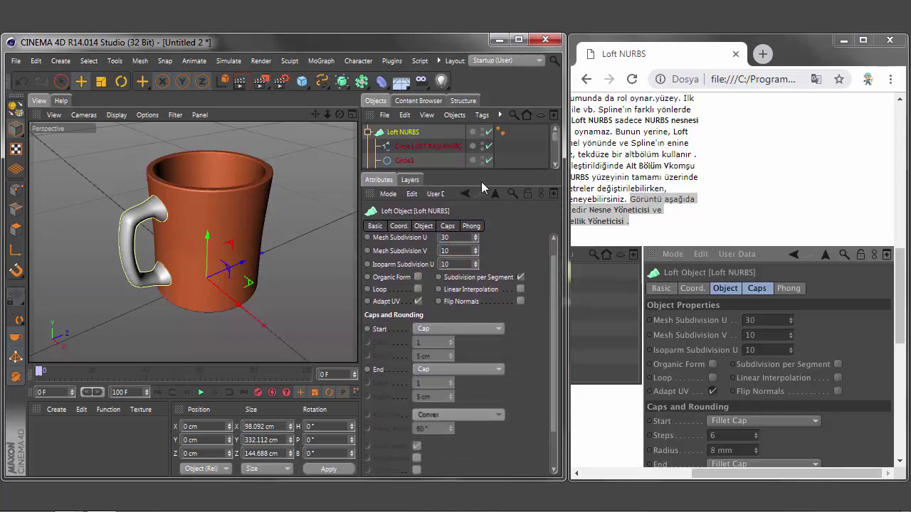
left_click_drag(485, 171, 484, 168)
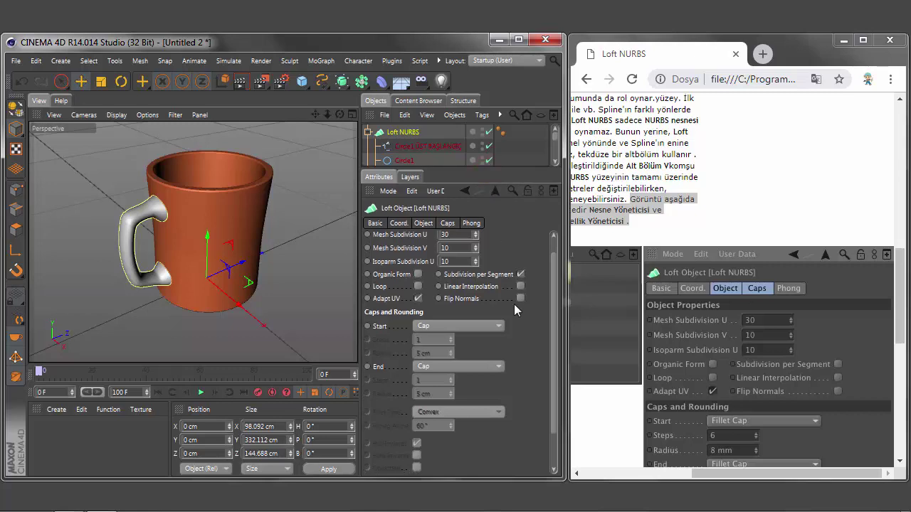
left_click_drag(900, 308, 901, 345)
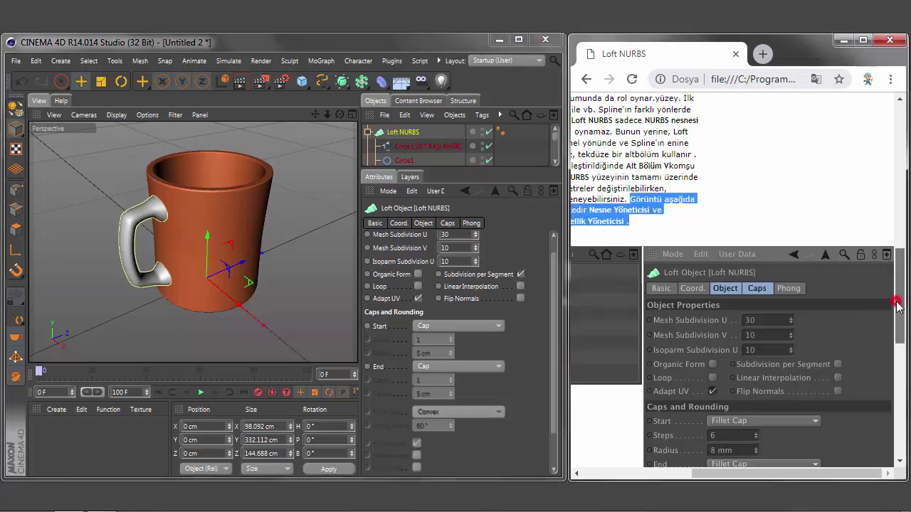
scroll(900, 346, "down", 1)
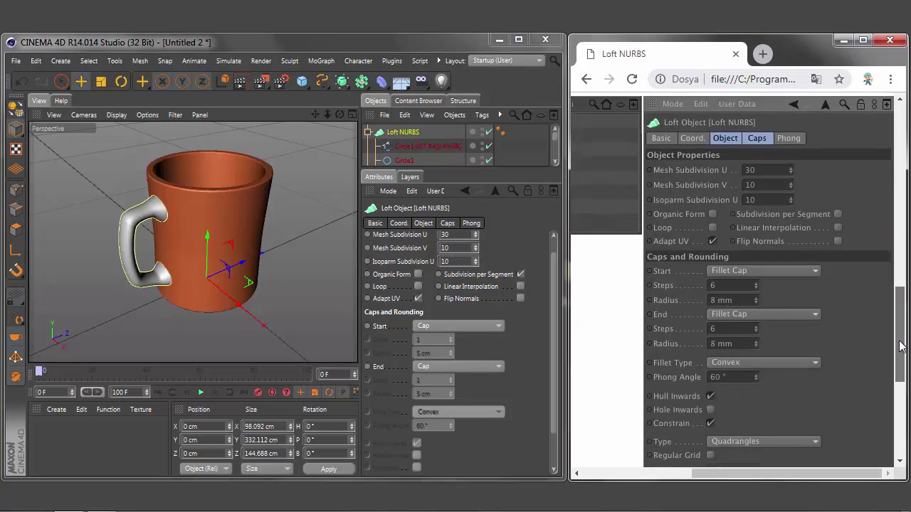
left_click_drag(901, 346, 901, 342)
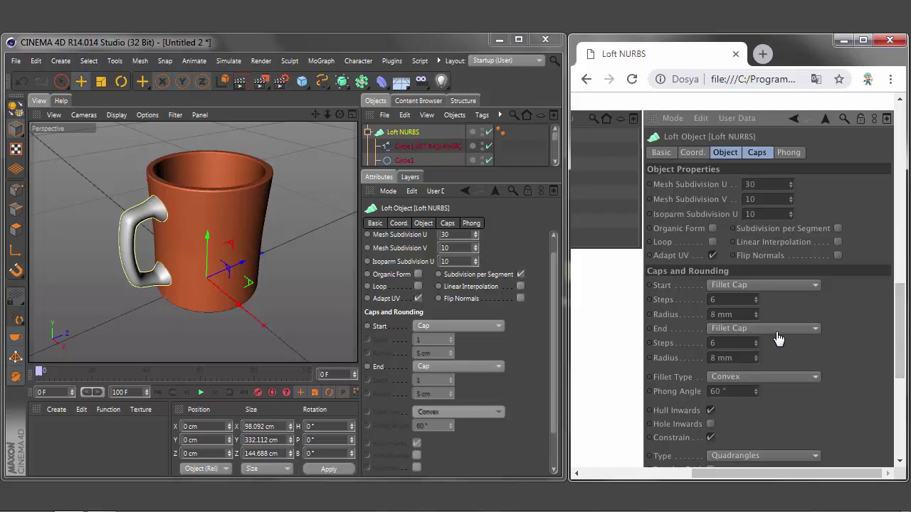
left_click(520, 281)
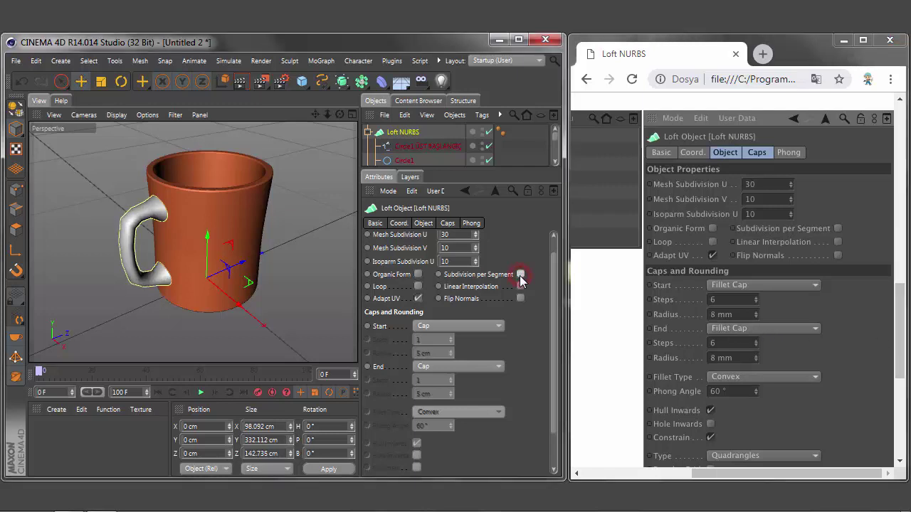
left_click(498, 326)
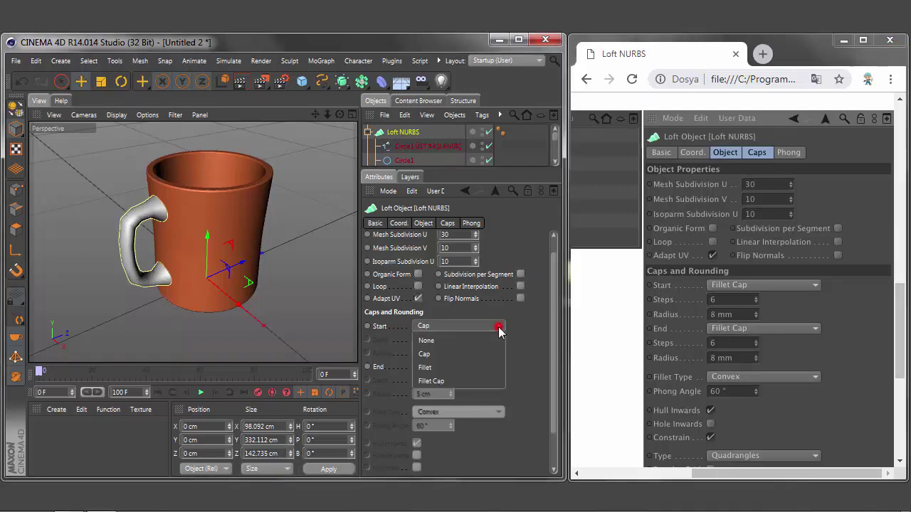
Step: Make the start a Fillet Cap and raise its radius to 8 cm
left_click(432, 382)
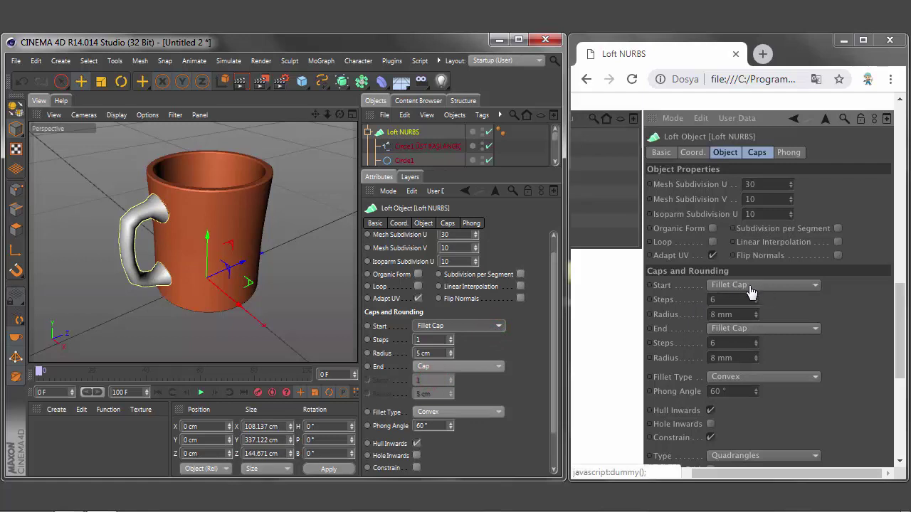
left_click(450, 338)
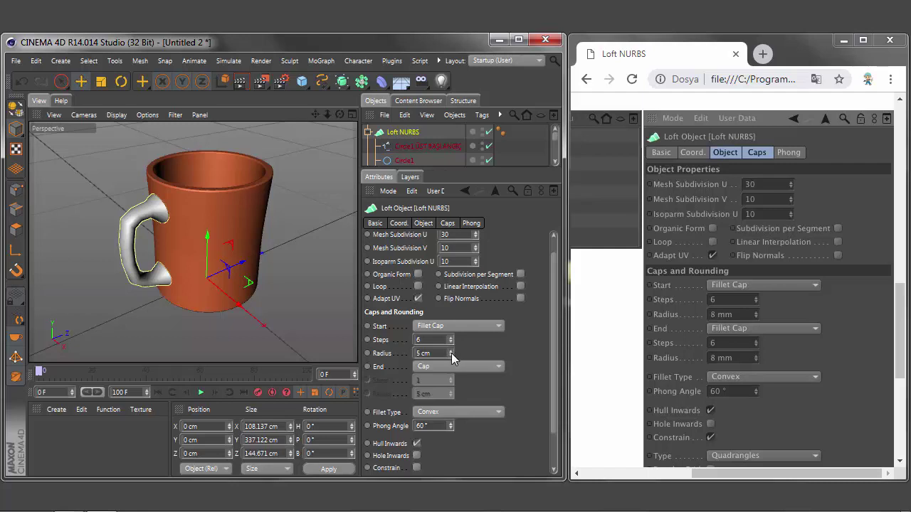
left_click(451, 353)
left_click(451, 353)
left_click(451, 353)
Step: Set the end to Fillet Cap with 6 steps and an 8 cm radius
left_click(500, 368)
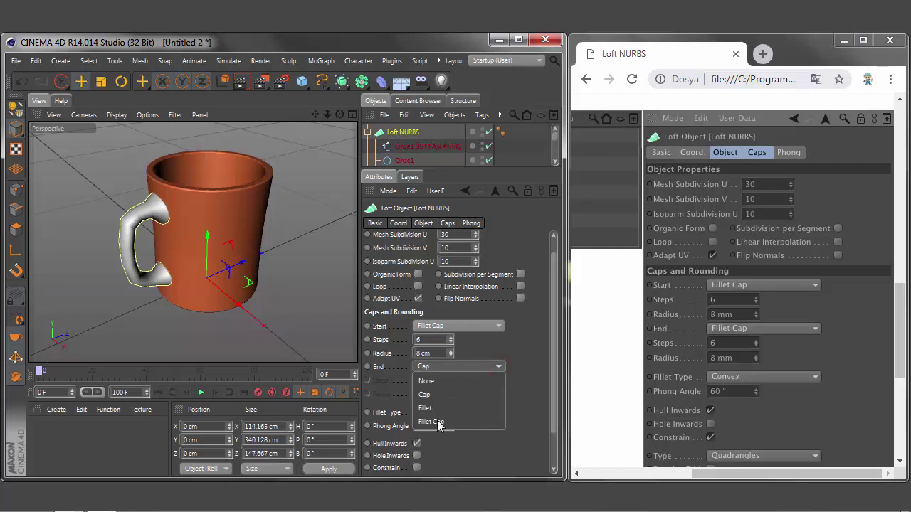
left_click(437, 424)
left_click(451, 379)
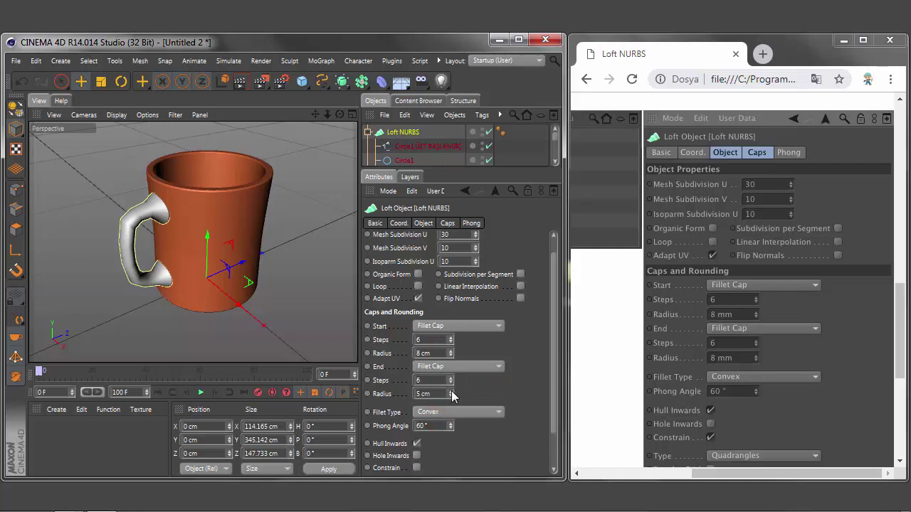
left_click(451, 391)
left_click_drag(900, 333, 900, 356)
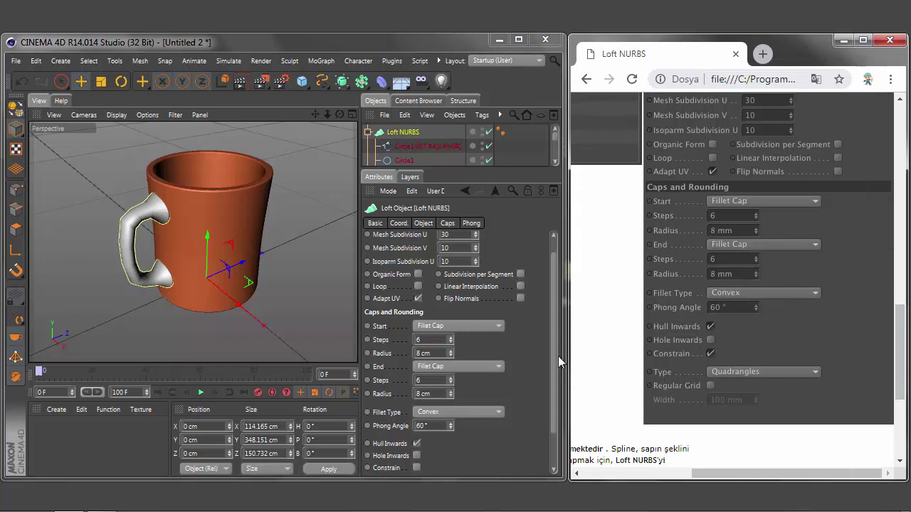
left_click_drag(553, 362, 551, 405)
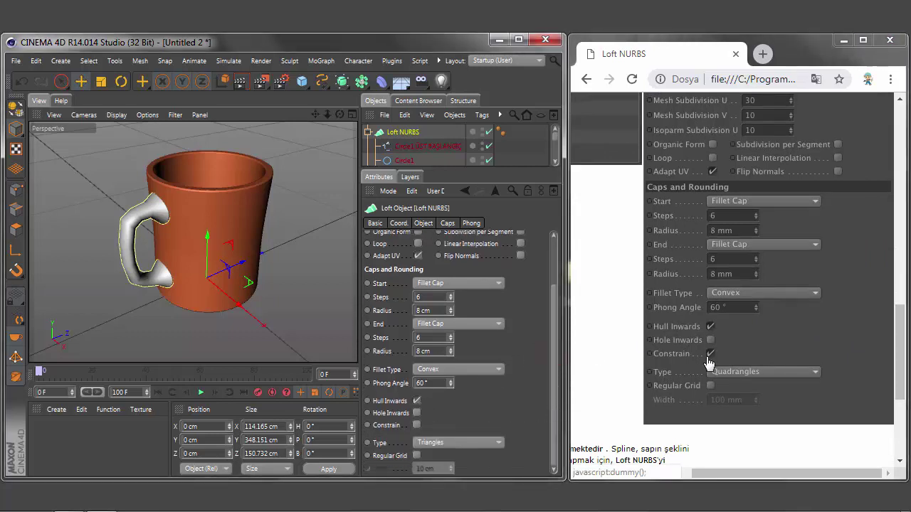
Step: Constrain the caps and set their Type to Quadrangles, leaving Regular Grid off
left_click(417, 426)
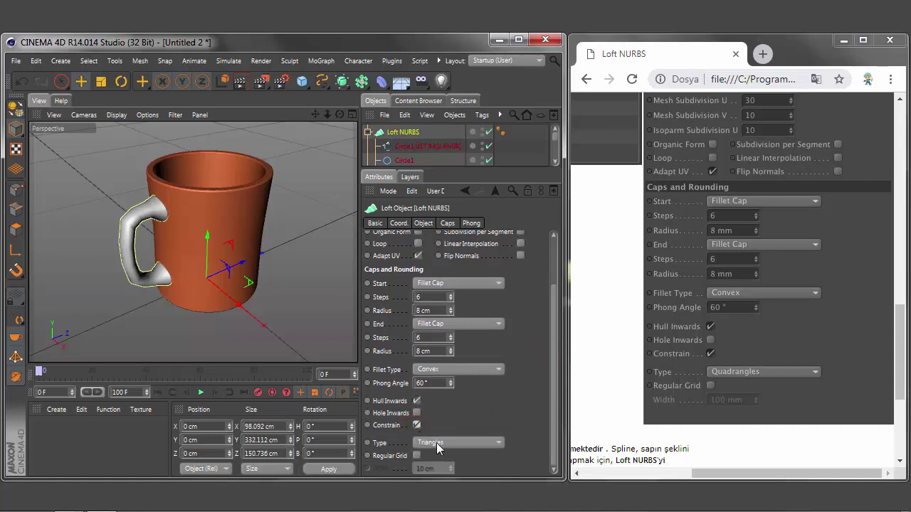
left_click(498, 443)
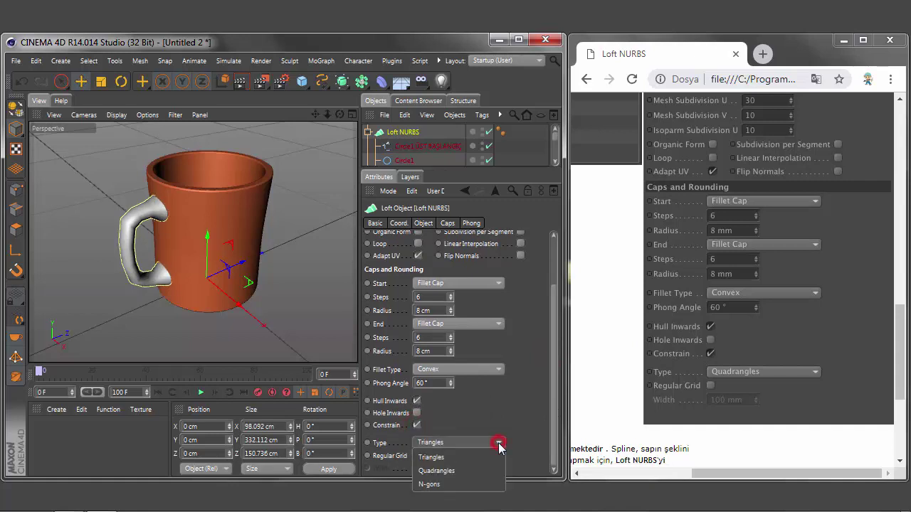
left_click(441, 471)
left_click(417, 456)
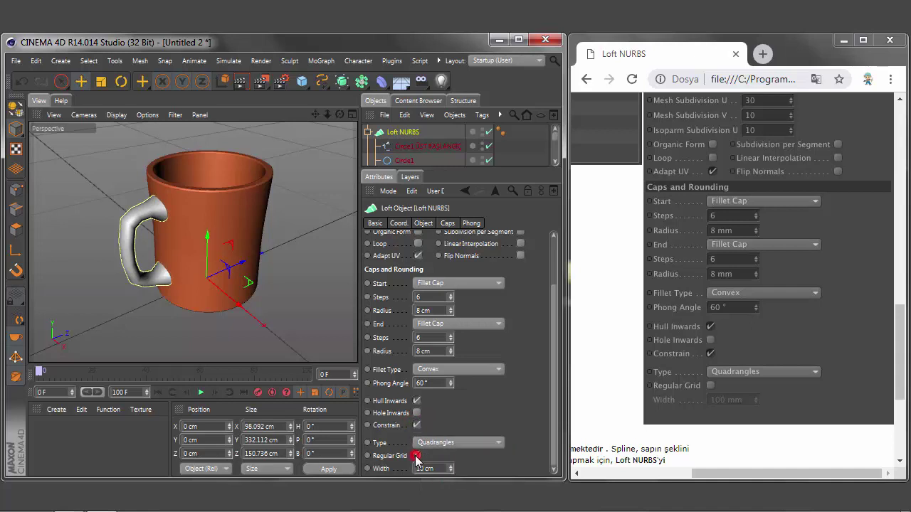
left_click(416, 457)
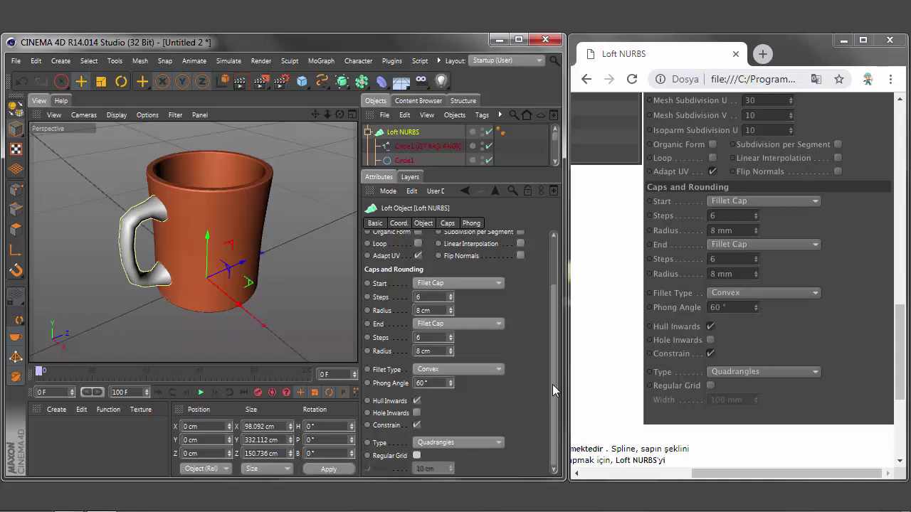
left_click_drag(552, 384, 556, 329)
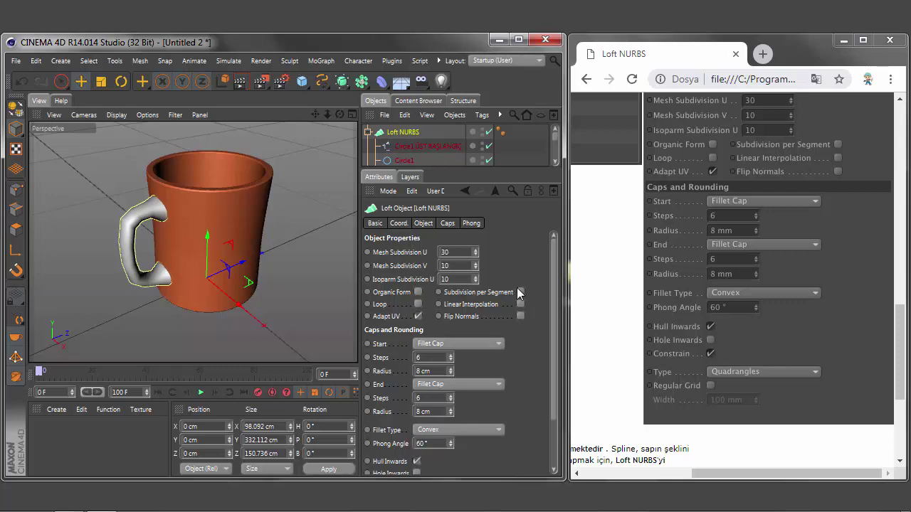
Step: Close the enlarged screenshot and highlight the passage on moving splines to refine the handle
left_click(797, 336)
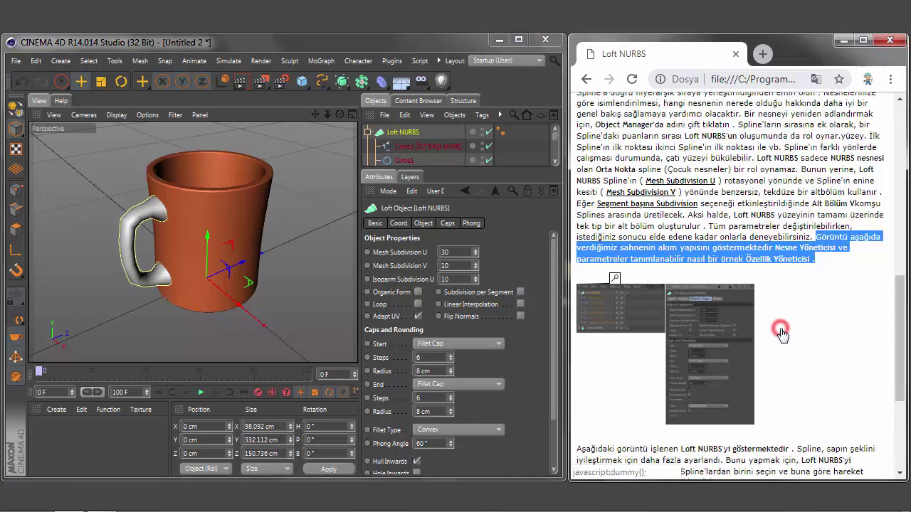
left_click_drag(904, 331, 907, 361)
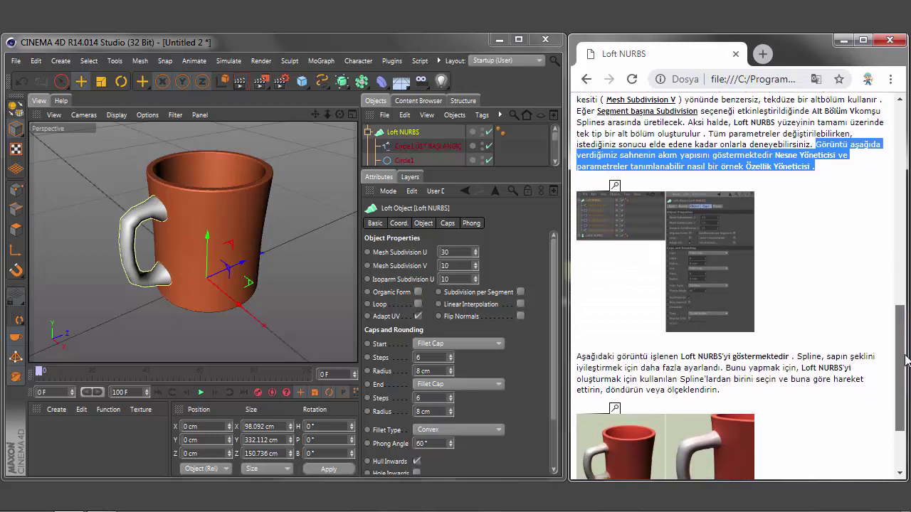
left_click_drag(907, 361, 907, 398)
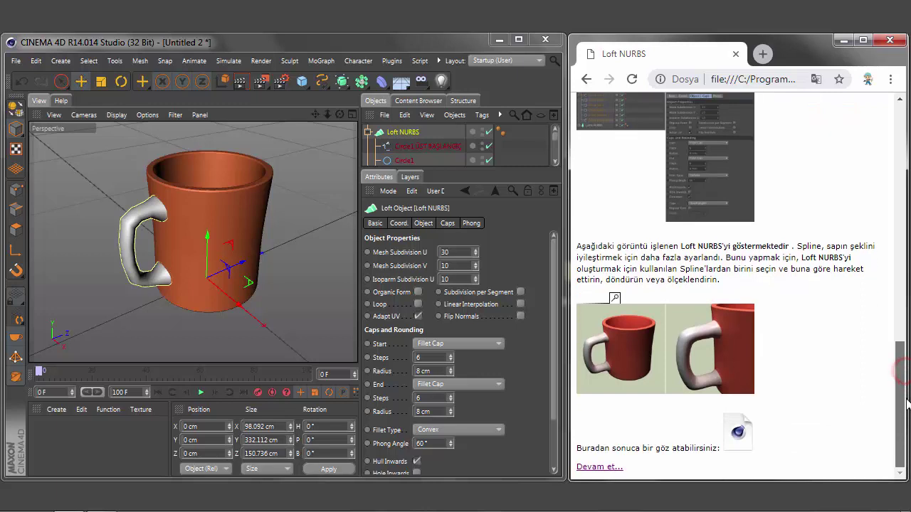
left_click_drag(578, 248, 791, 245)
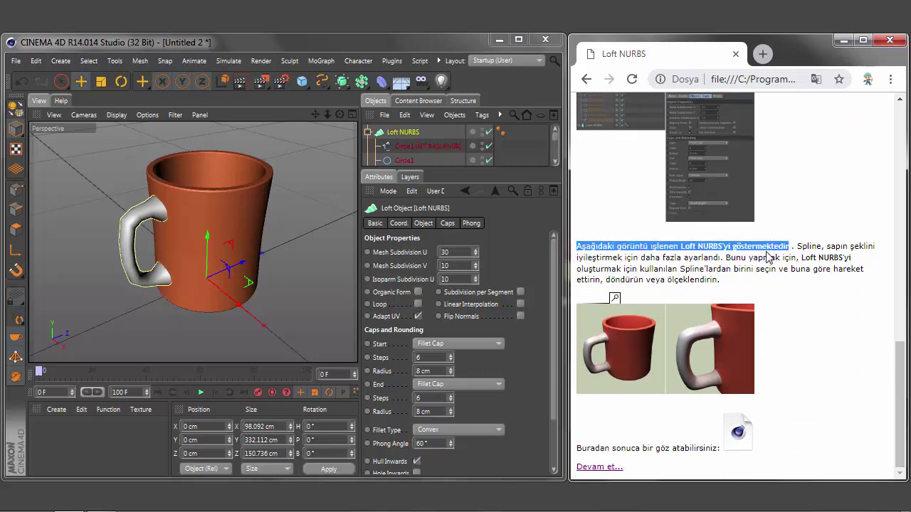
mouse_move(794, 246)
left_mouse_down()
mouse_move(827, 247)
mouse_move(726, 258)
left_mouse_up()
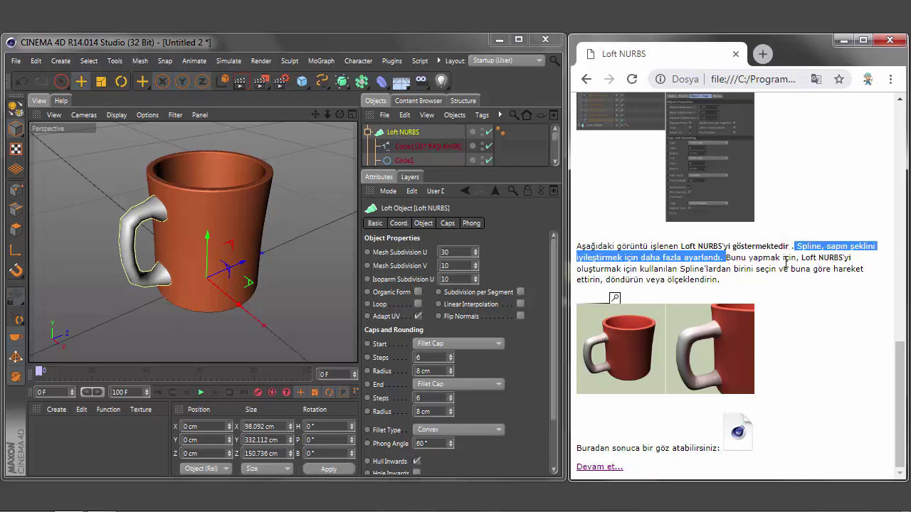
mouse_move(726, 258)
left_mouse_down()
mouse_move(857, 260)
mouse_move(866, 283)
left_mouse_up()
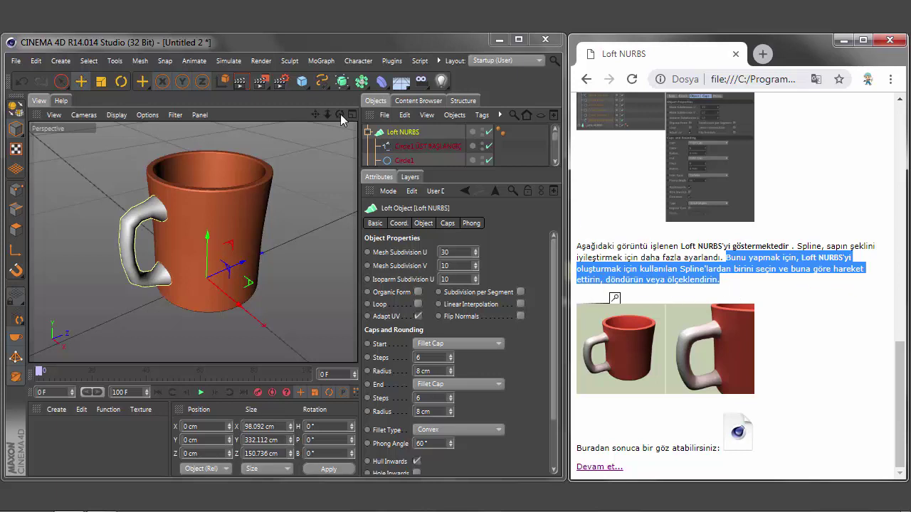
left_click_drag(341, 115, 192, 242)
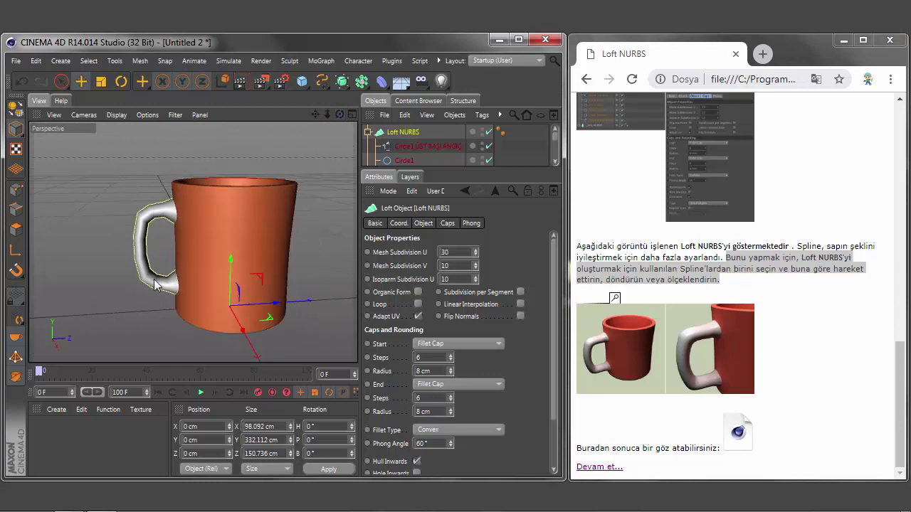
Step: Enable Subdivision per Segment on the handle and hide the viewport floor grid
left_click(520, 292)
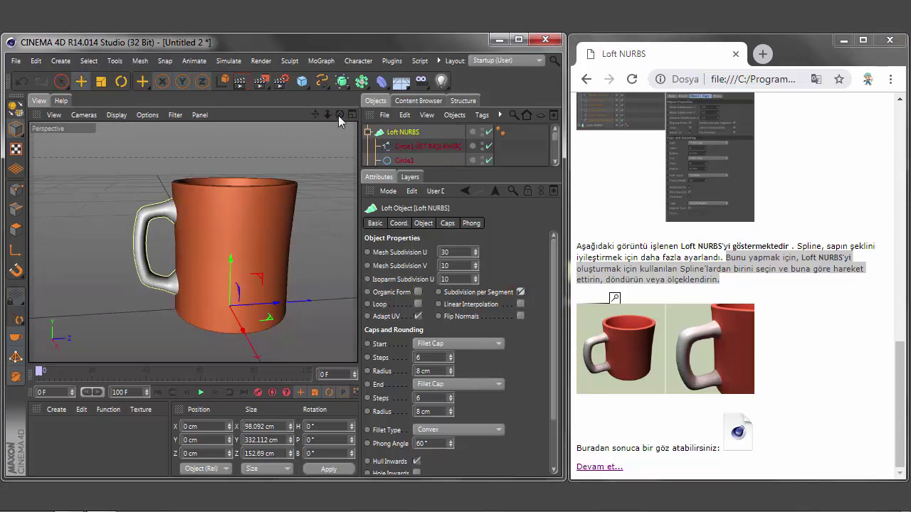
mouse_move(339, 115)
left_mouse_down()
mouse_move(192, 242)
mouse_move(339, 115)
left_mouse_up()
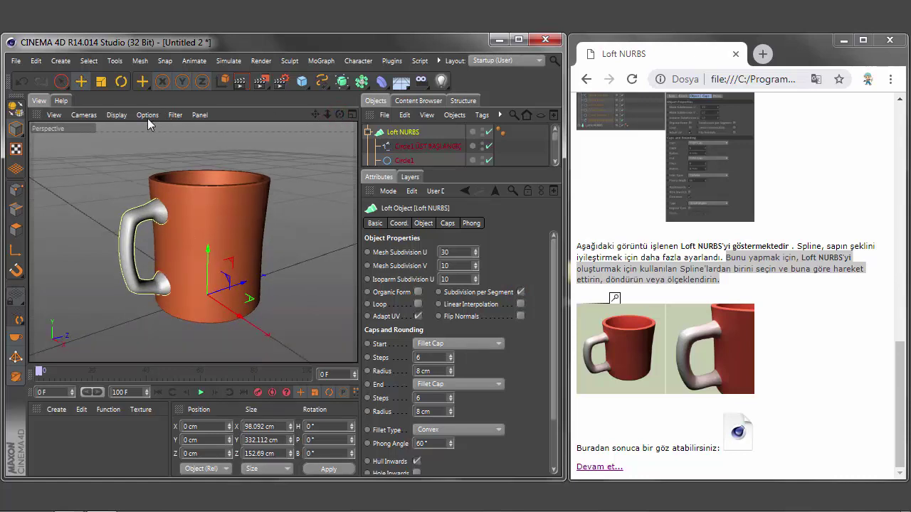
left_click(176, 116)
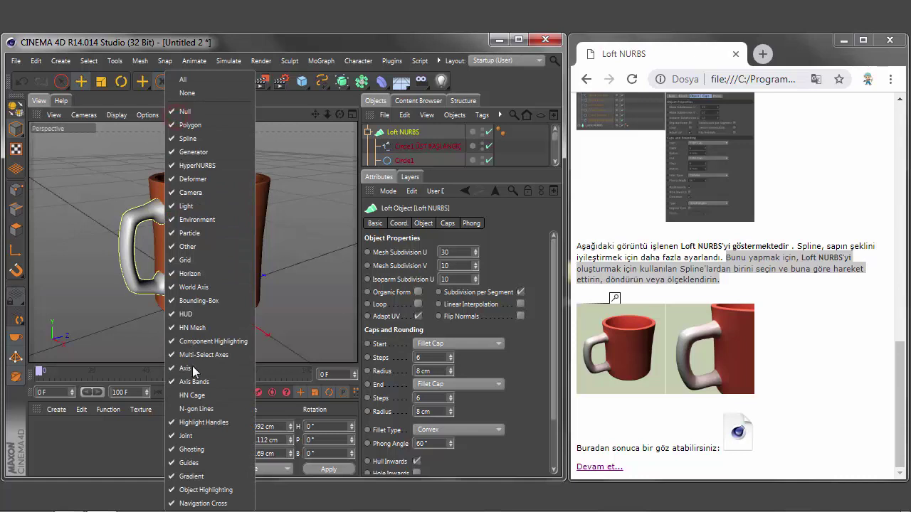
left_click(187, 260)
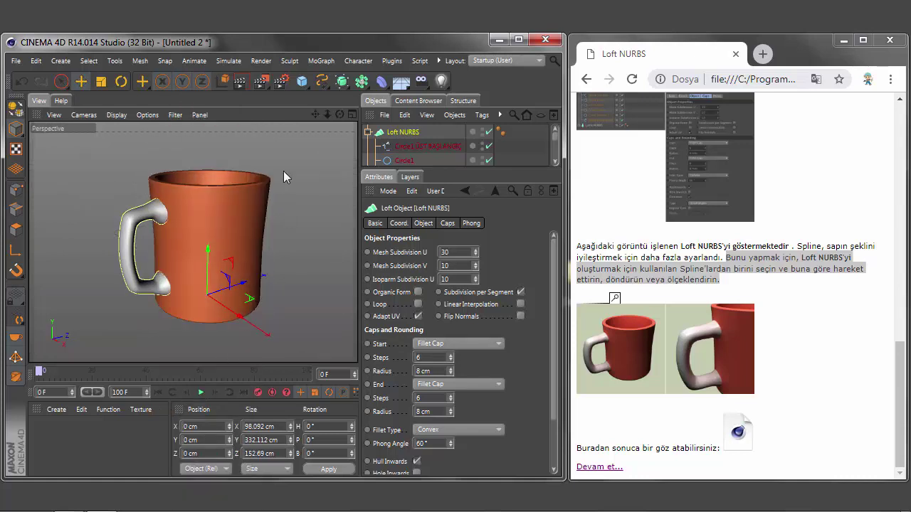
Step: Reframe the mug from above, render it in the viewport, and enlarge the Objects list
left_click_drag(313, 115, 288, 127)
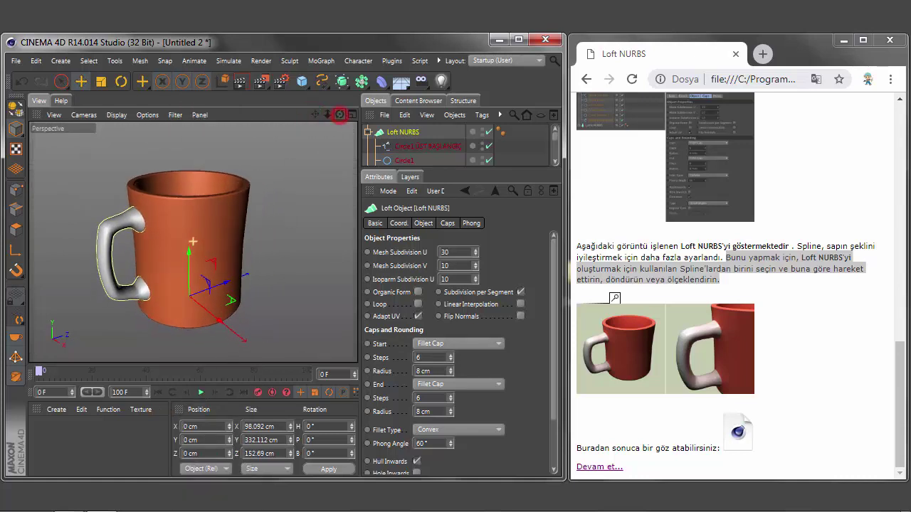
mouse_move(340, 115)
left_mouse_down()
mouse_move(339, 132)
mouse_move(329, 125)
left_mouse_up()
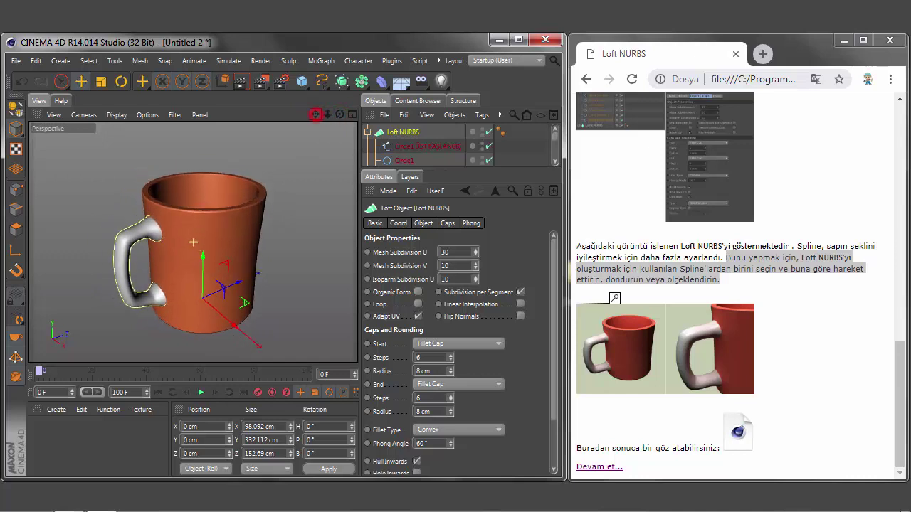
left_click(243, 83)
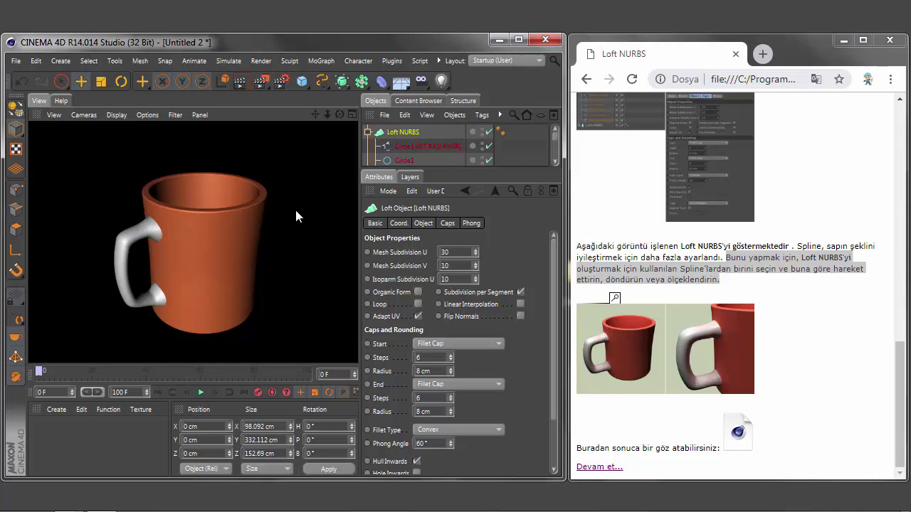
left_click_drag(441, 169, 444, 286)
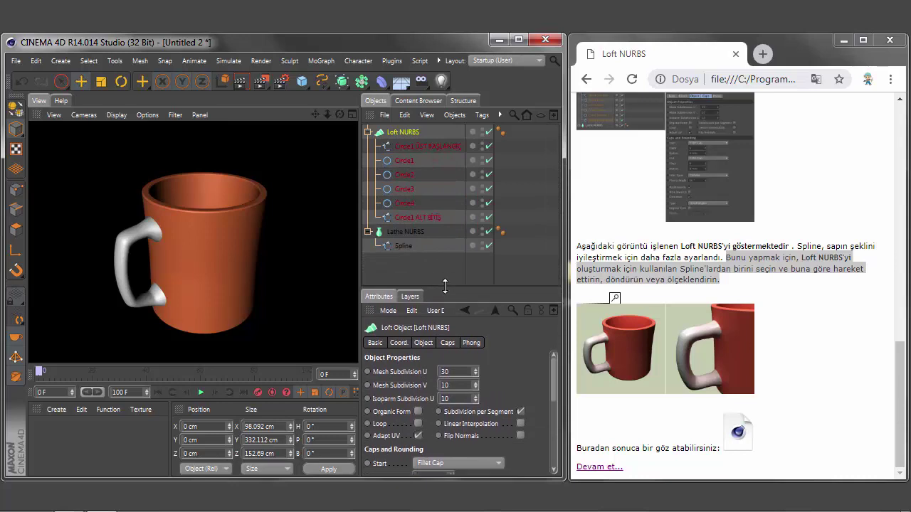
Step: Deselect all objects, then follow the 'Devam et...' link to the Sweep NURBS tutorial page
left_click(437, 276)
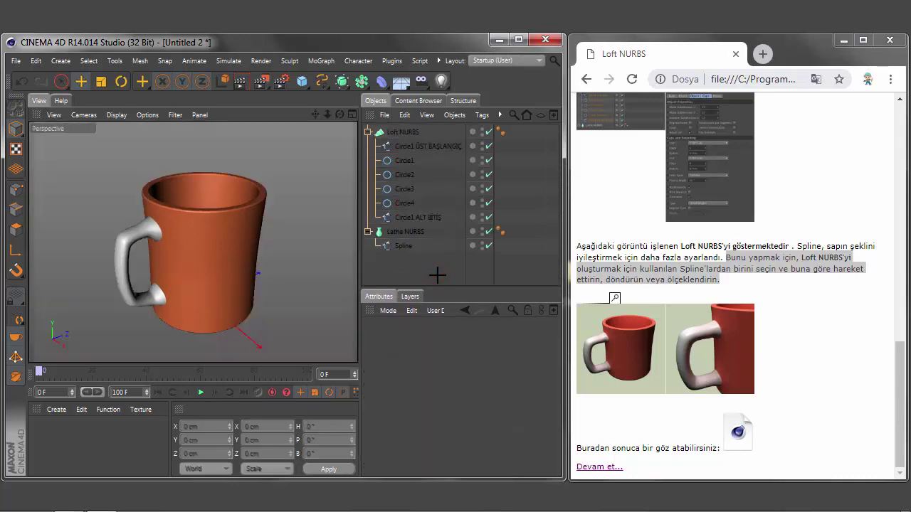
left_click(602, 469)
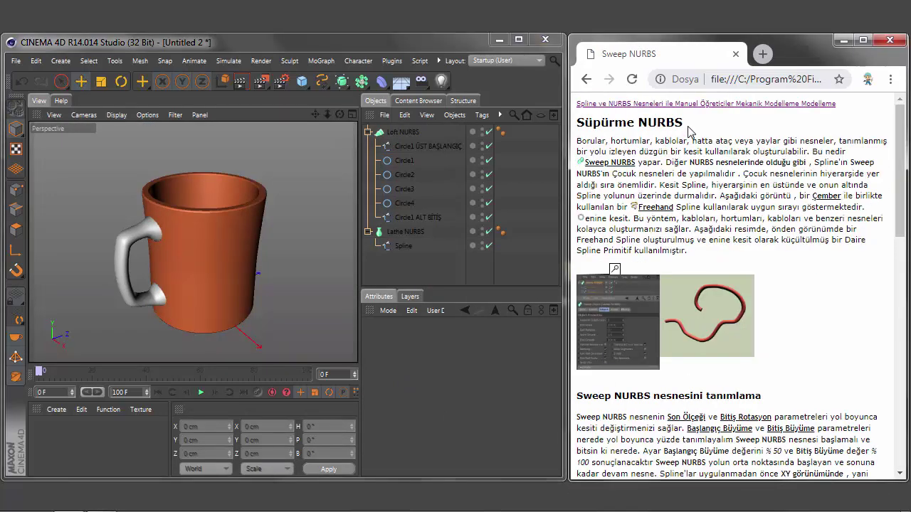